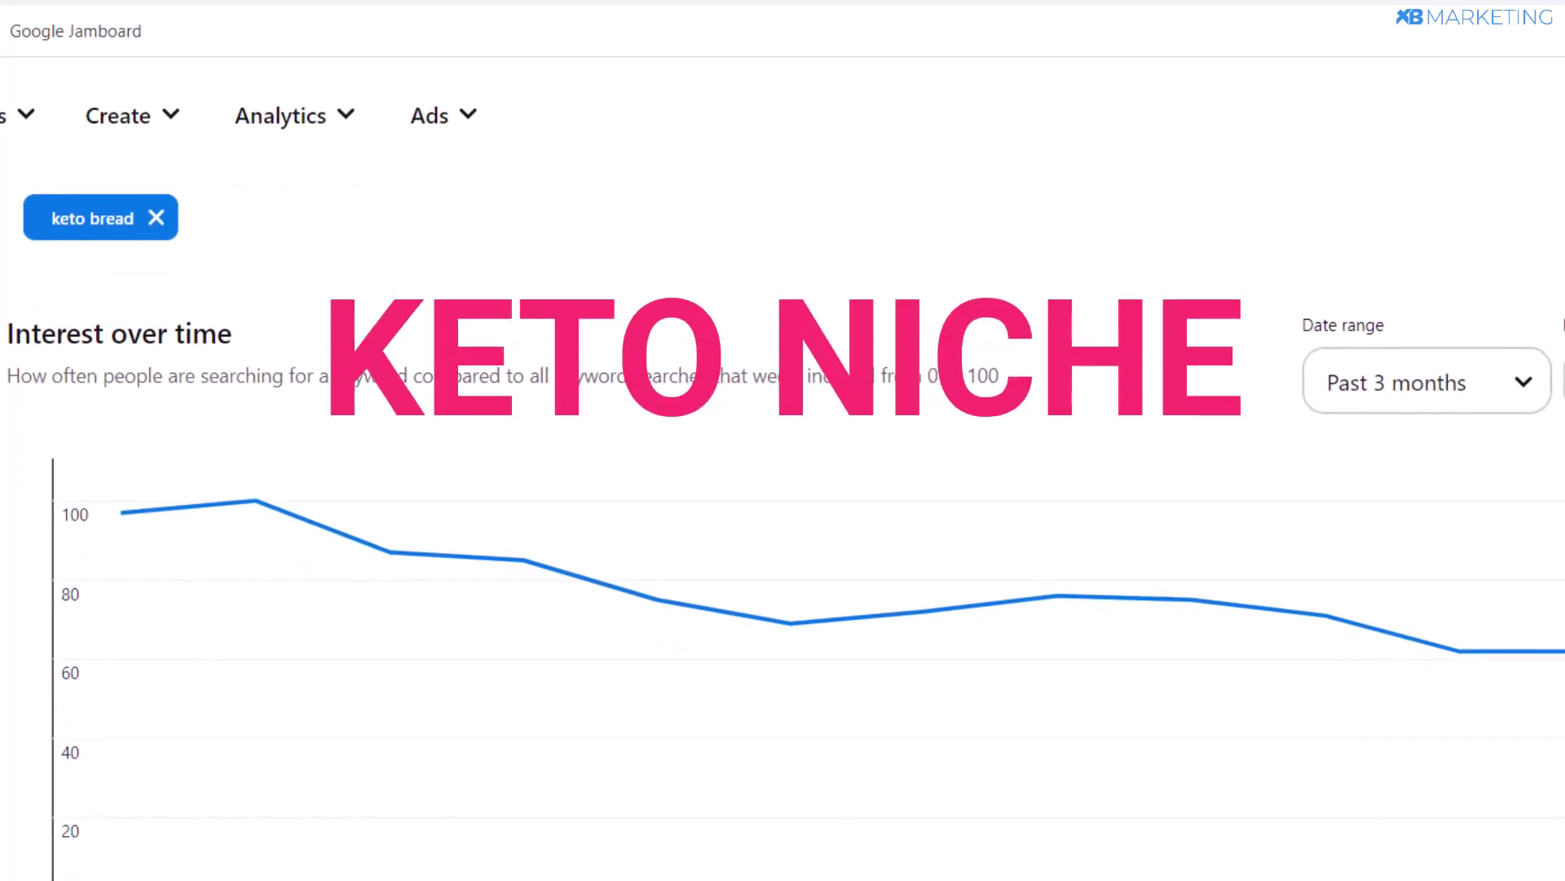
- Scroll up and down through the currently open page
{"action": "scroll", "coordinate": [783, 489], "scroll_direction": "down", "scroll_amount": 3}
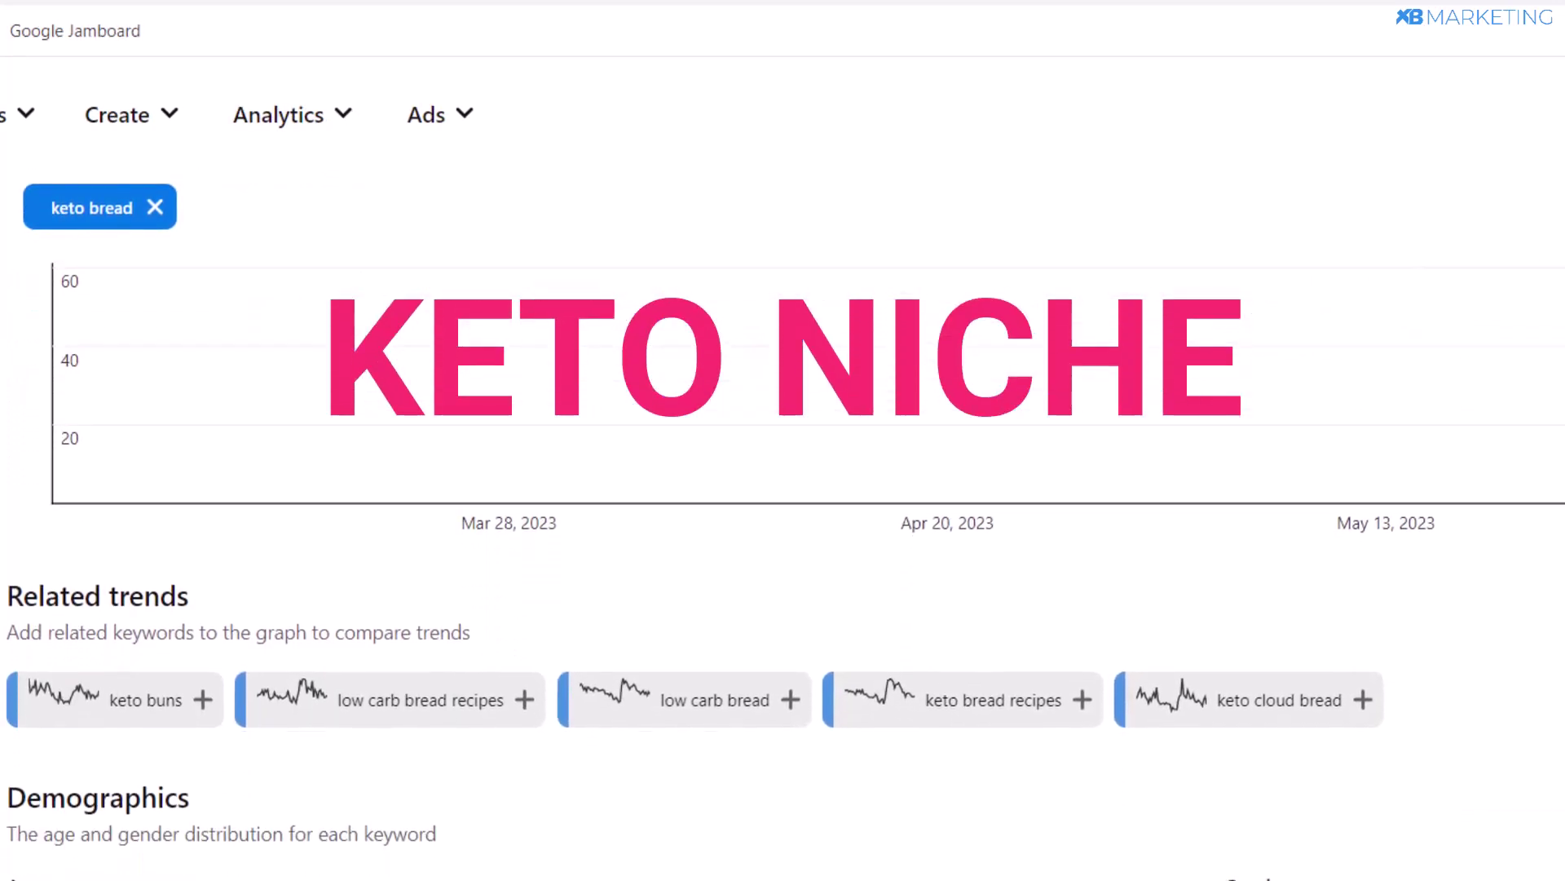
{"action": "scroll", "coordinate": [783, 489], "scroll_direction": "down", "scroll_amount": 8}
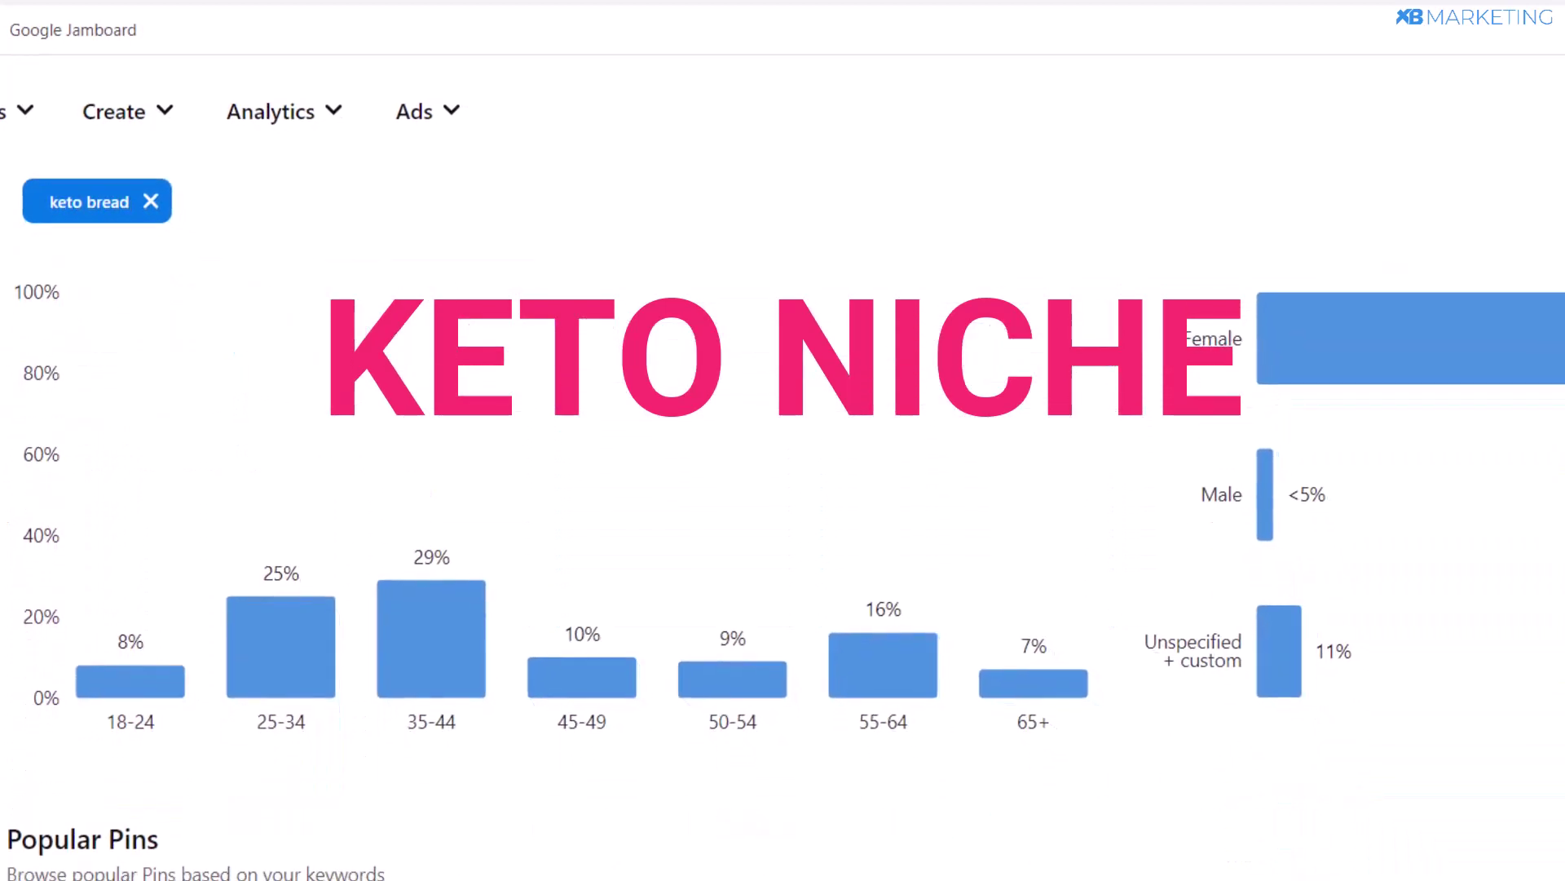
{"action": "scroll", "coordinate": [783, 489], "scroll_direction": "down", "scroll_amount": 1}
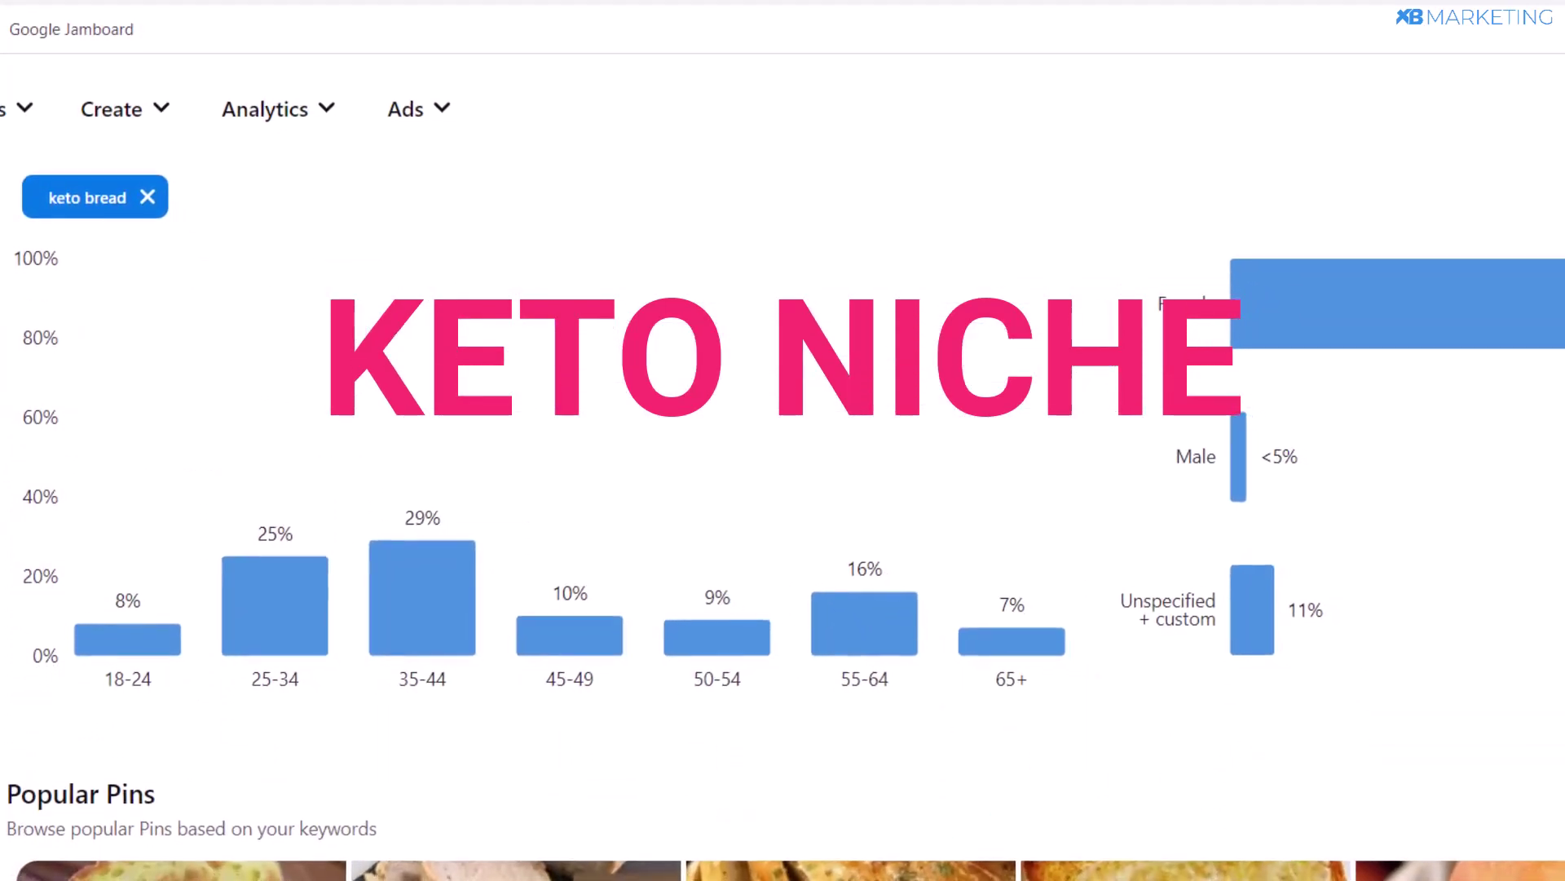
{"action": "scroll", "coordinate": [783, 489], "scroll_direction": "down", "scroll_amount": 4}
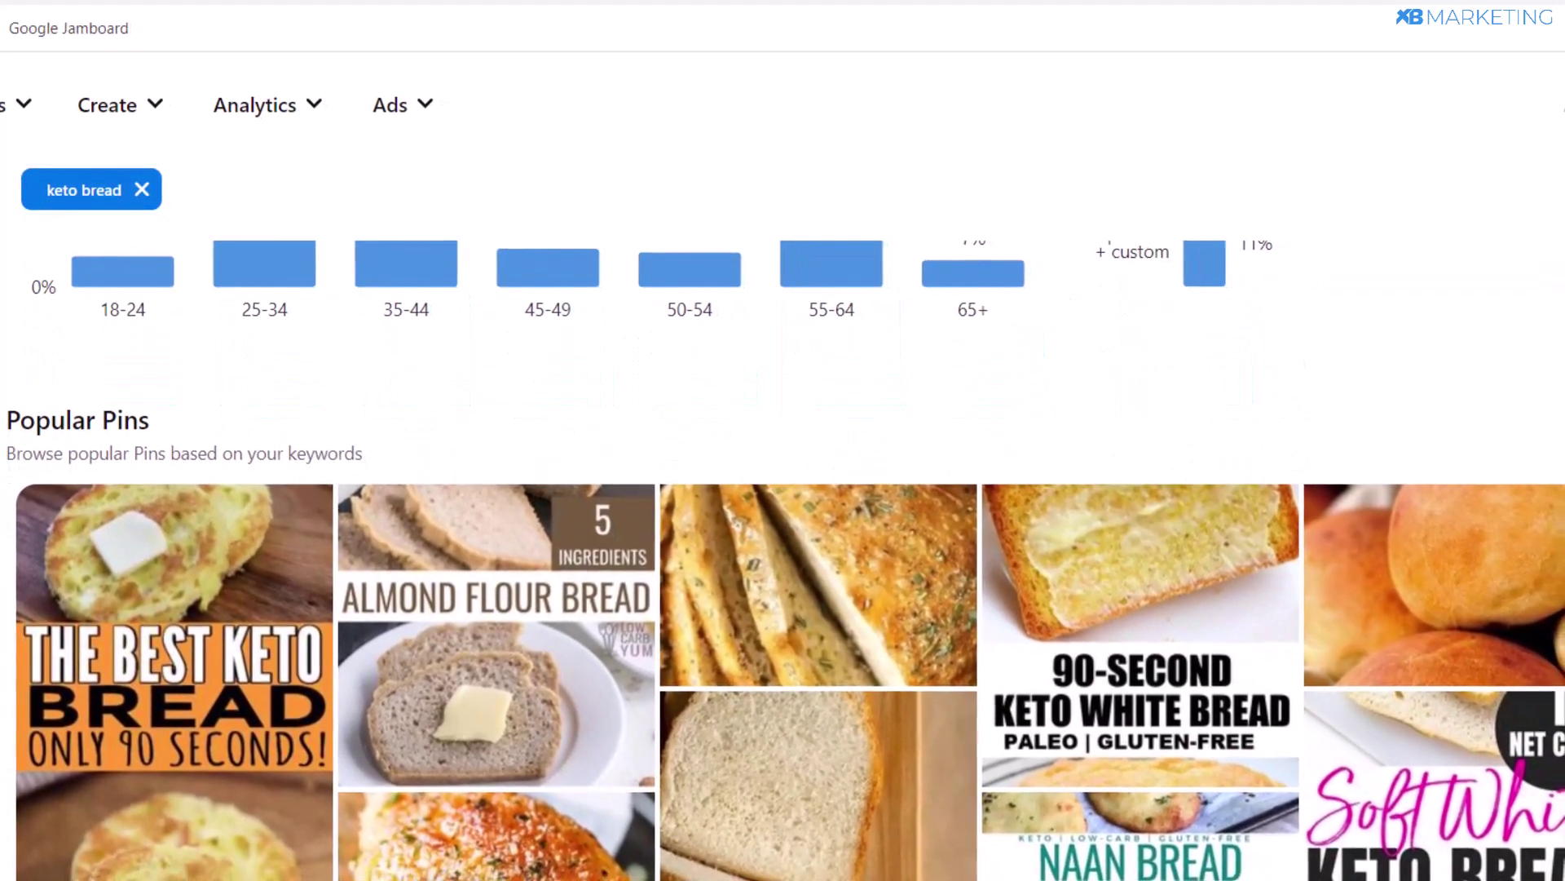
{"action": "scroll", "coordinate": [783, 489], "scroll_direction": "up", "scroll_amount": 2}
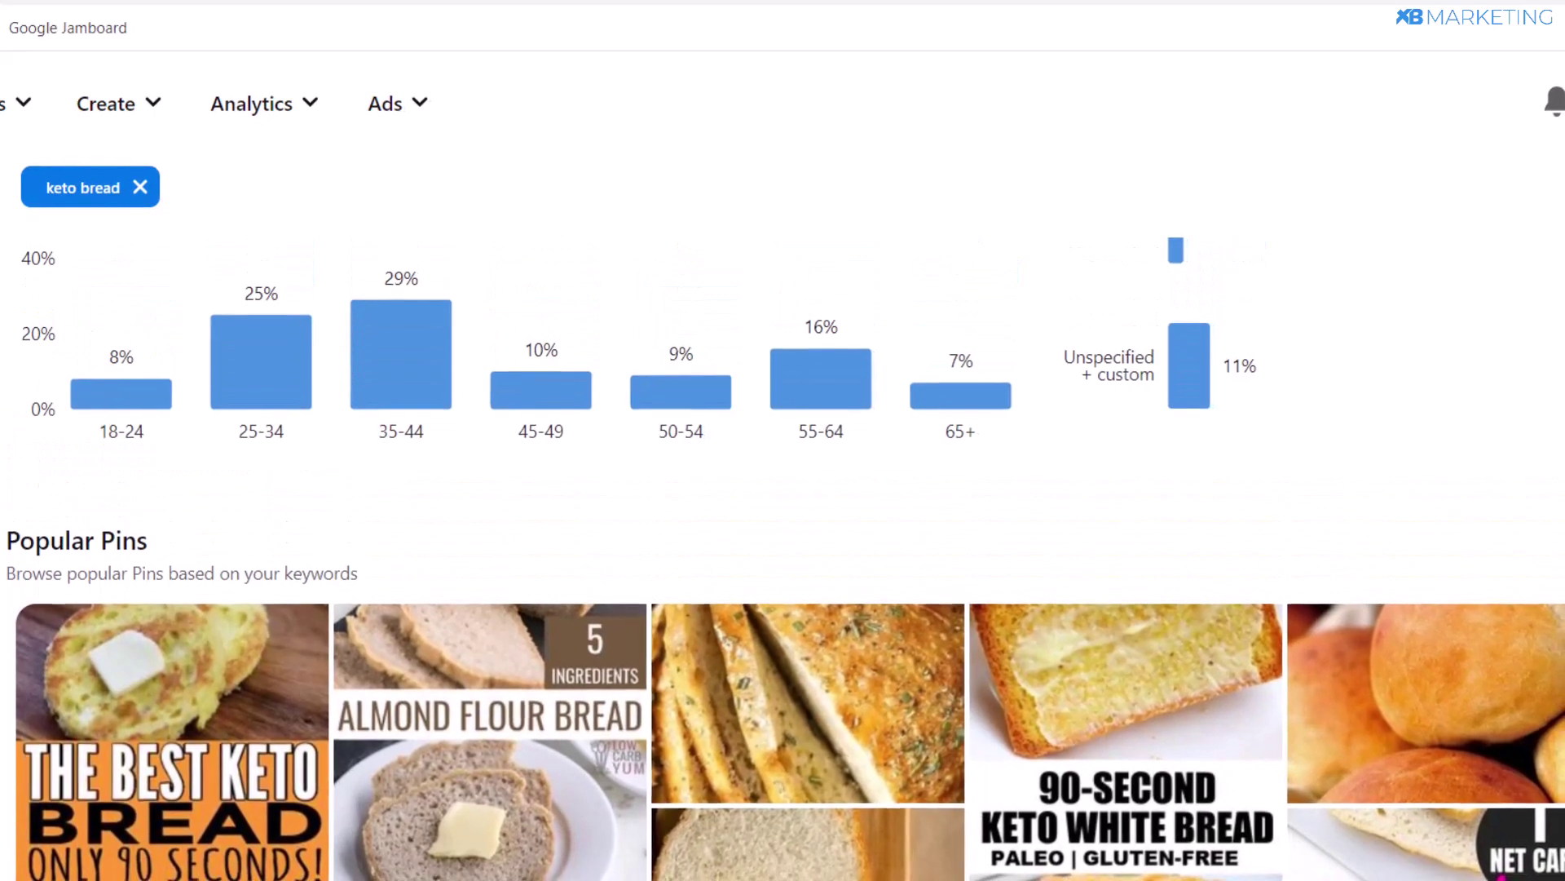
{"action": "scroll", "coordinate": [783, 489], "scroll_direction": "down", "scroll_amount": 3}
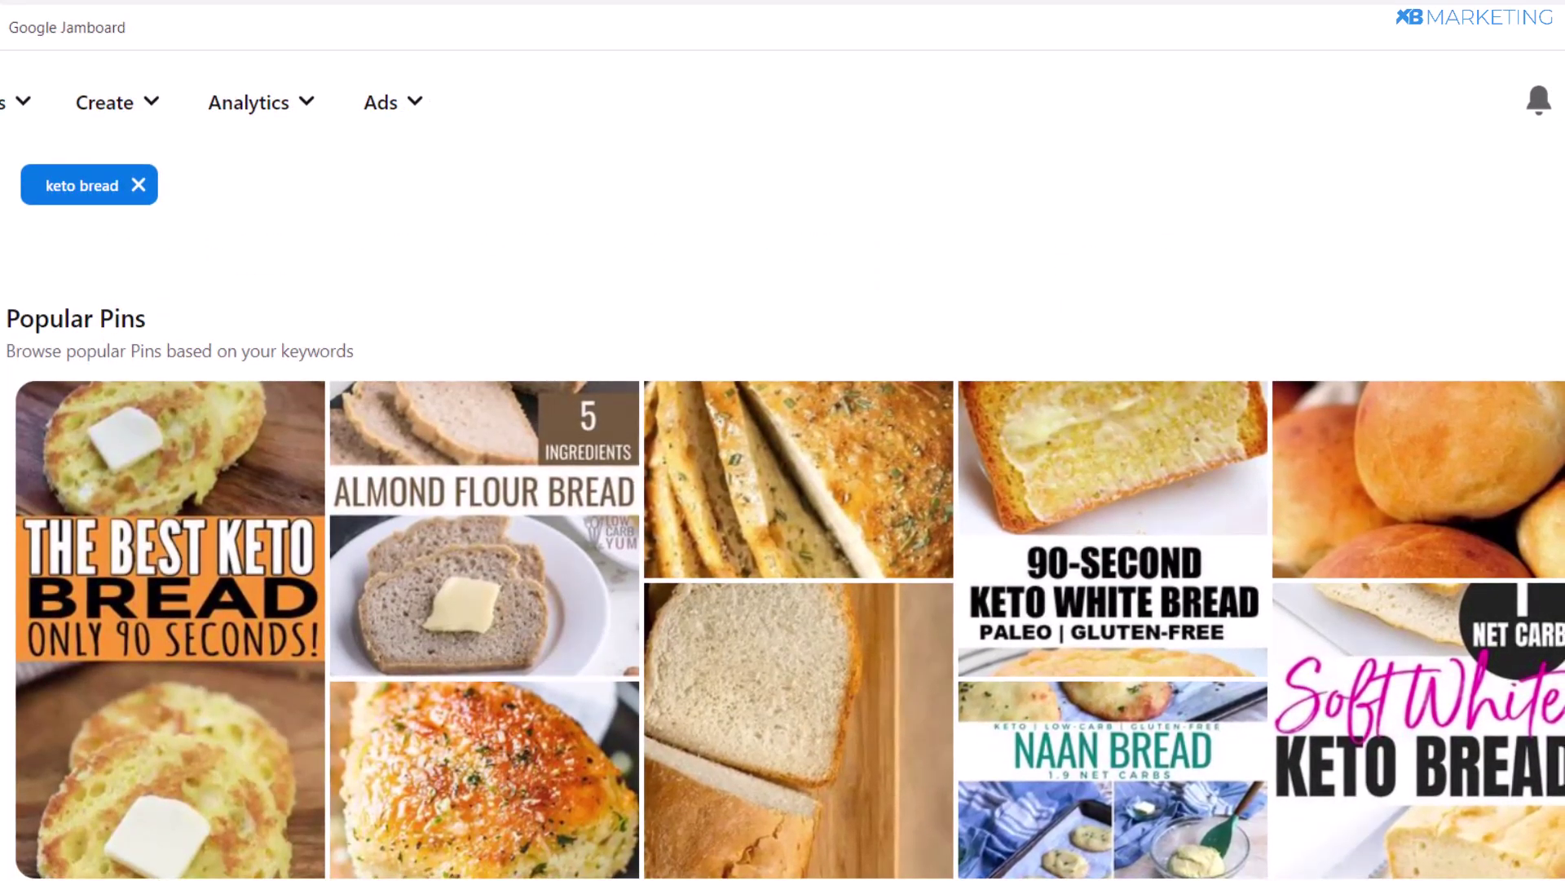
{"action": "scroll", "coordinate": [1553, 571], "scroll_direction": "up", "scroll_amount": 2}
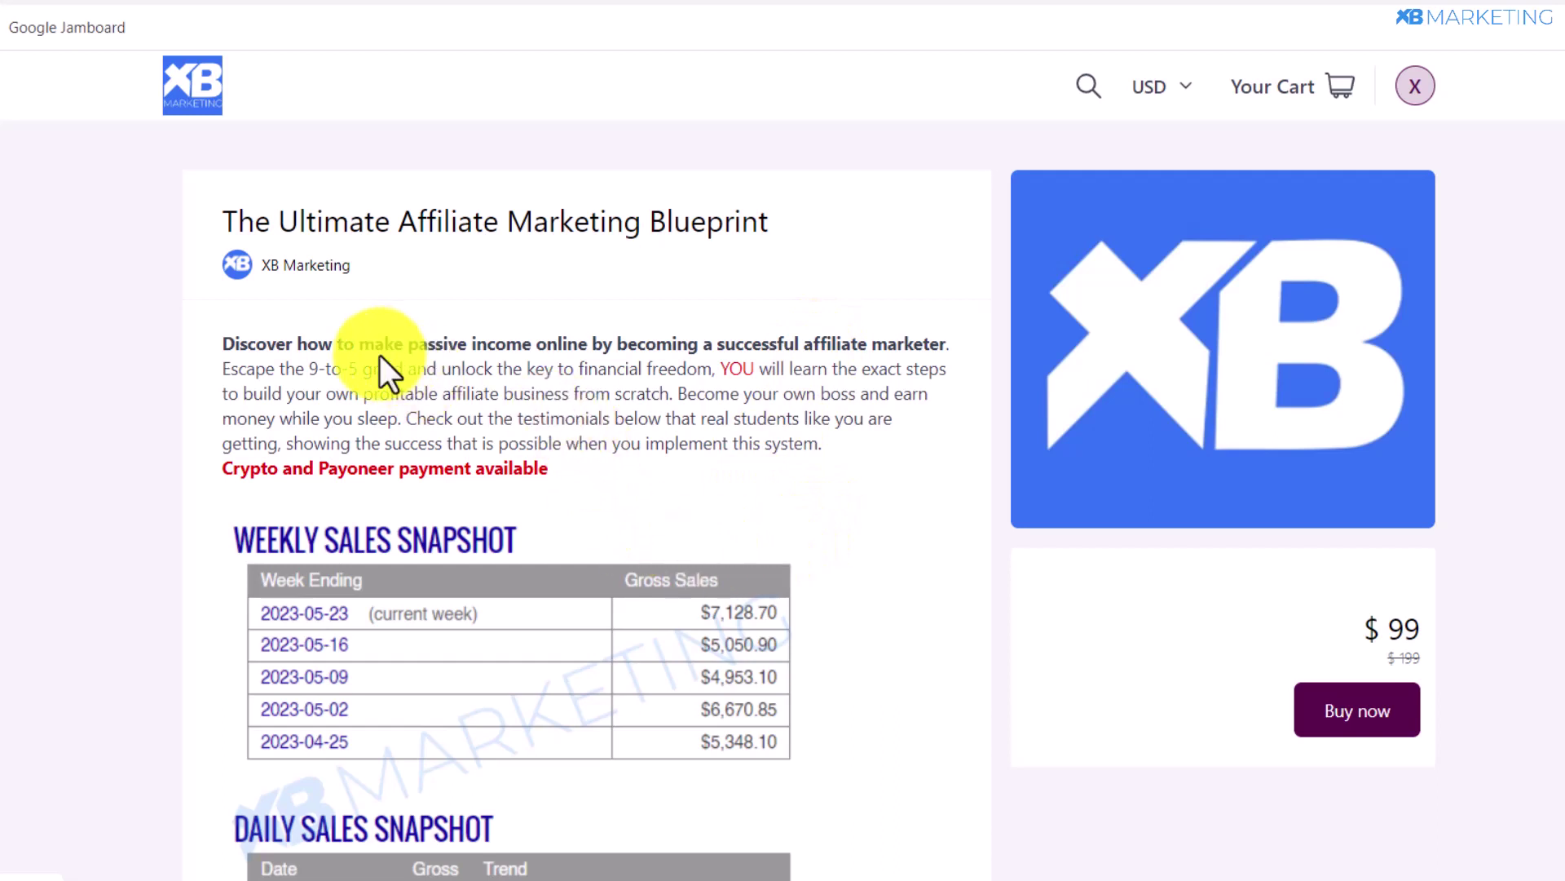
{"action": "scroll", "coordinate": [424, 408], "scroll_direction": "down", "scroll_amount": 2}
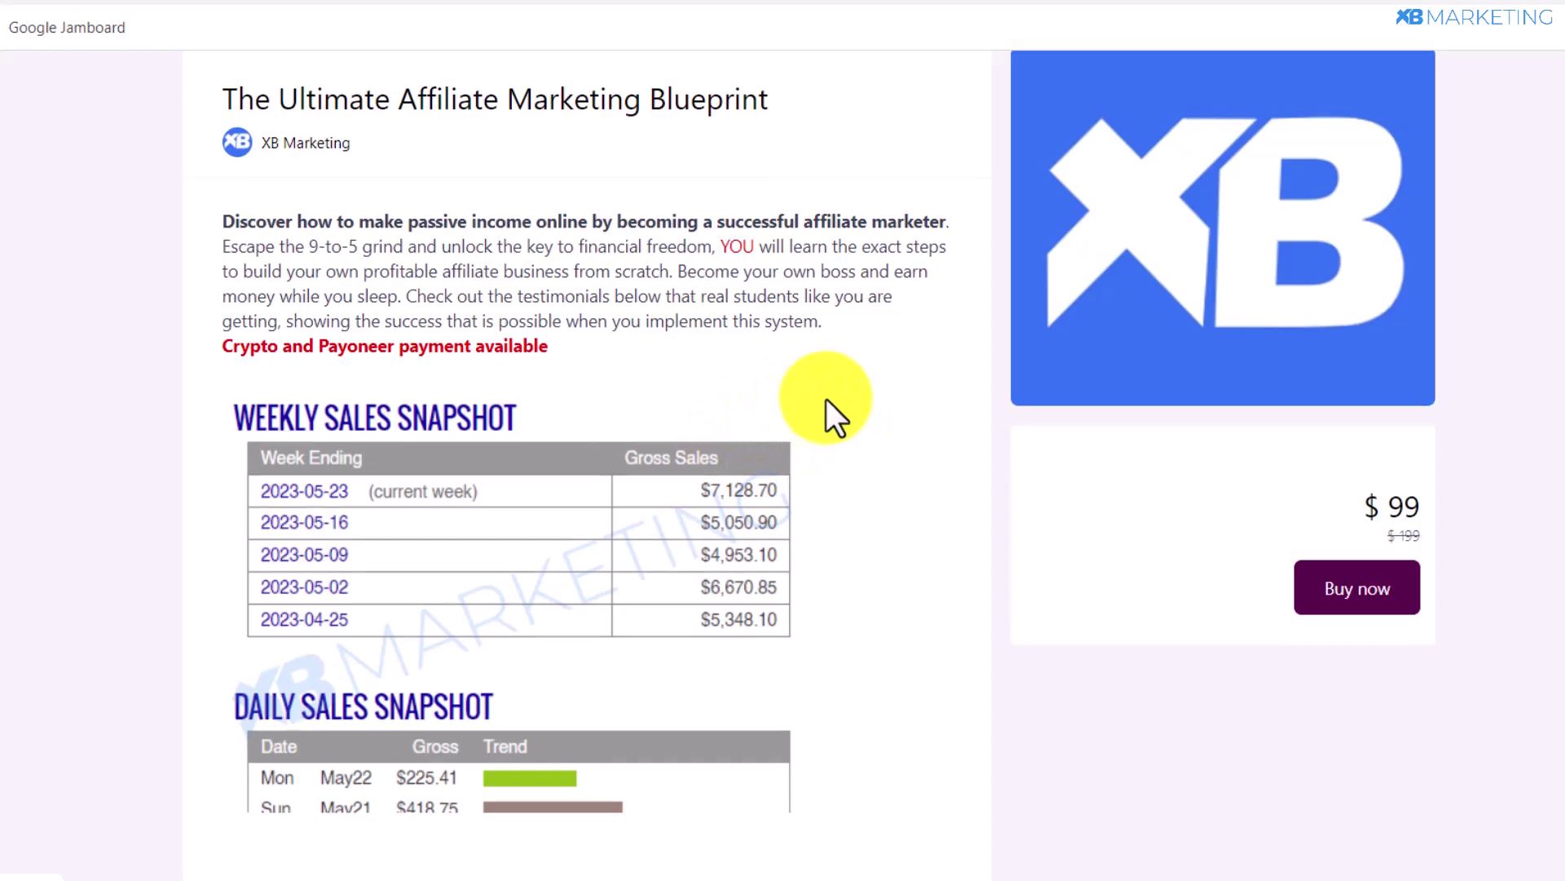
{"action": "scroll", "coordinate": [825, 399], "scroll_direction": "up", "scroll_amount": 2}
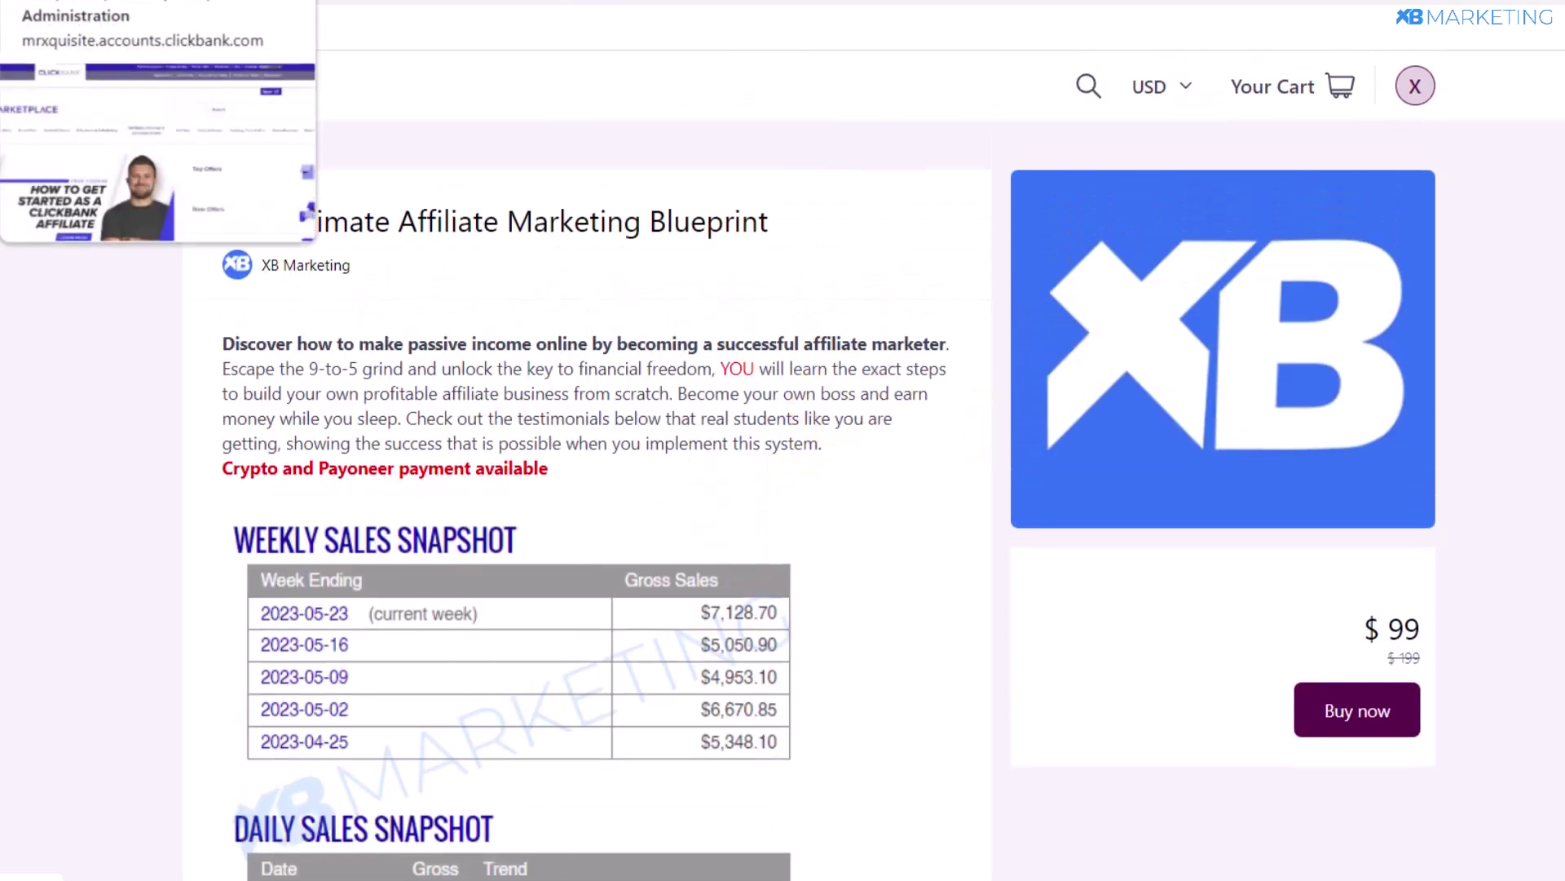
- Search the ClickBank Marketplace for 'keto' and scroll to the Keto Breads & Keto Desserts listing
{"action": "key", "text": "ctrl+Tab"}
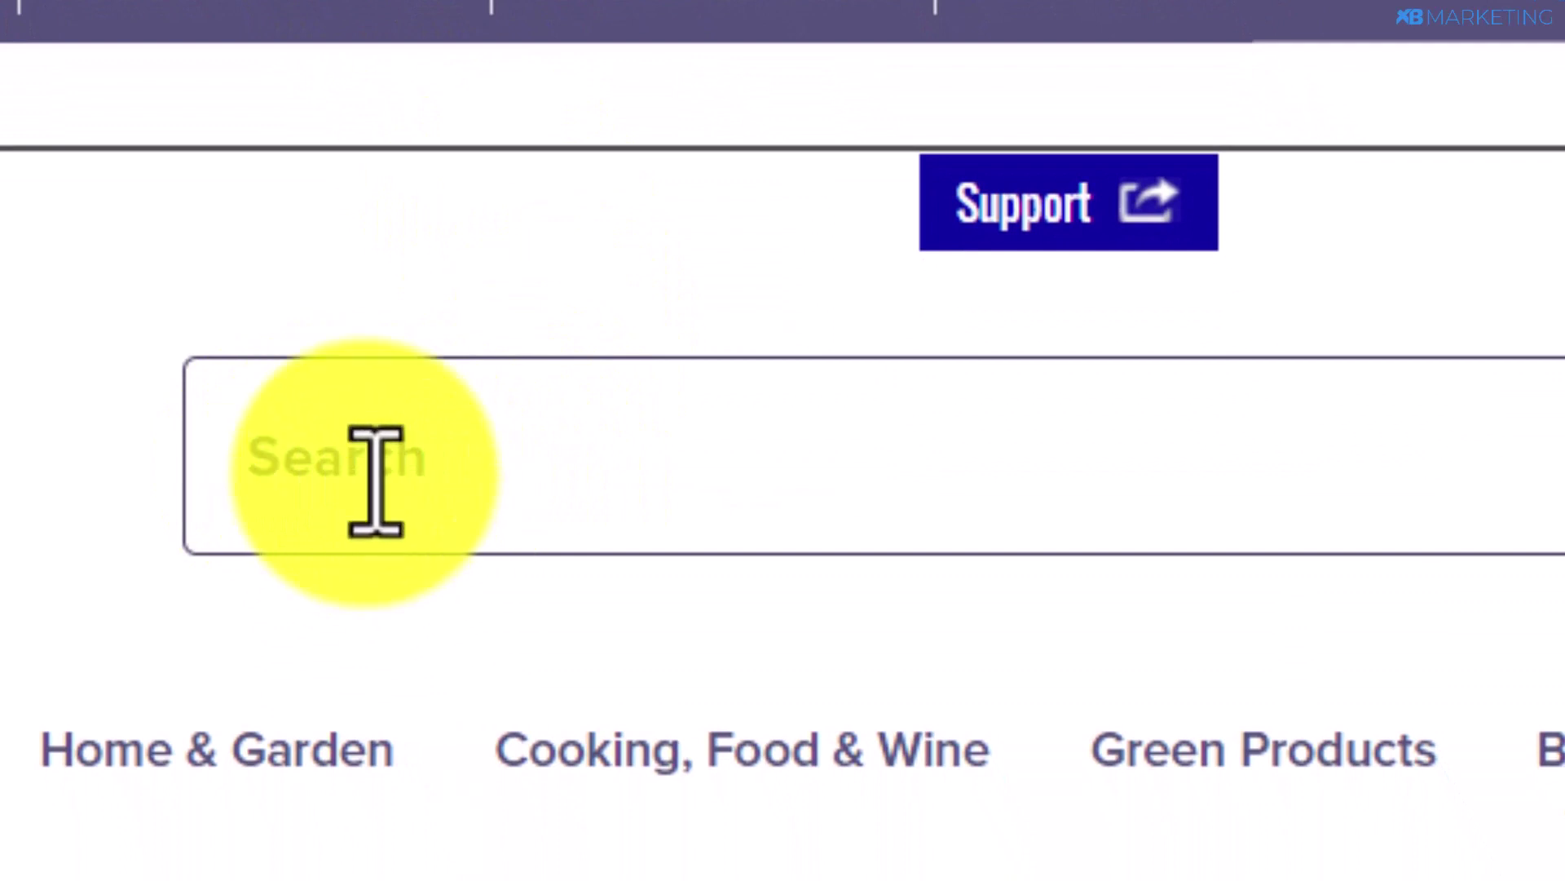
{"action": "type", "text": "keto"}
{"action": "key", "text": "Return"}
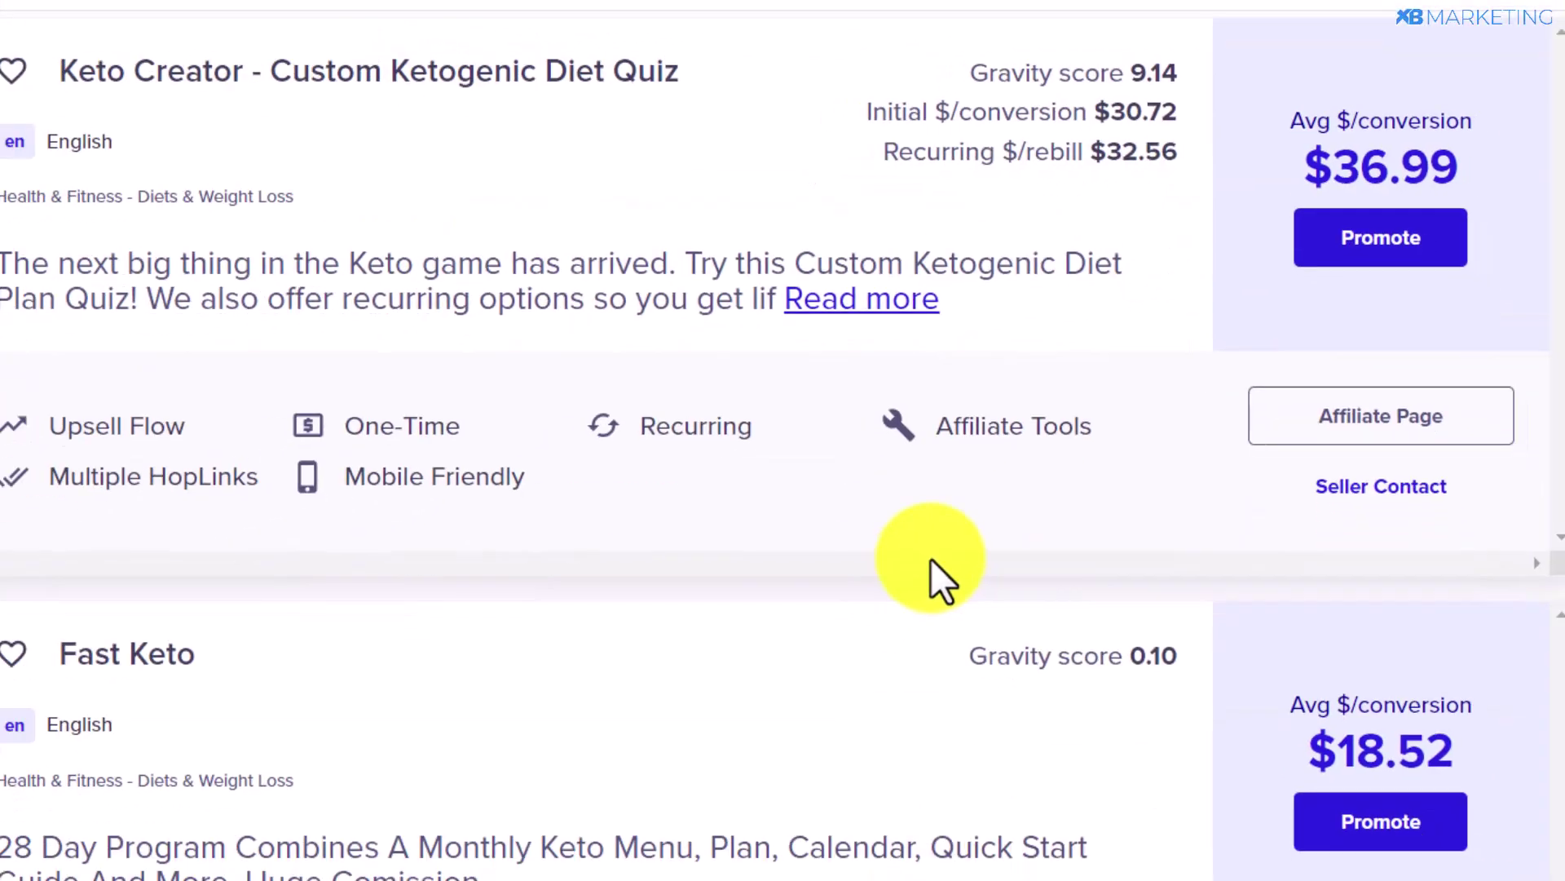
{"action": "scroll", "coordinate": [965, 502], "scroll_direction": "down", "scroll_amount": 15}
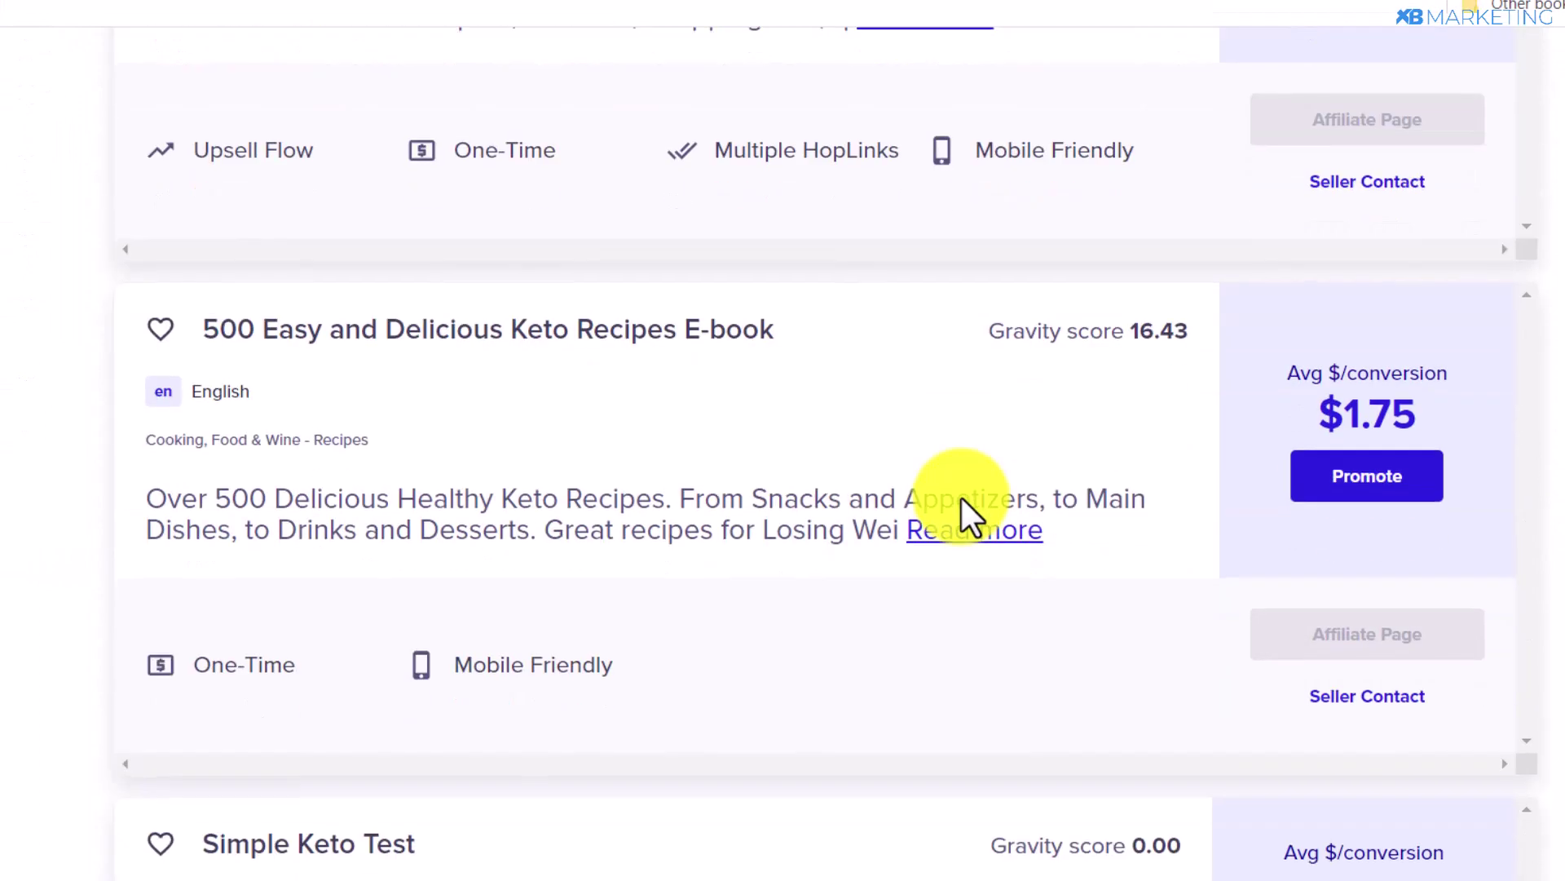
{"action": "scroll", "coordinate": [959, 501], "scroll_direction": "down", "scroll_amount": 15}
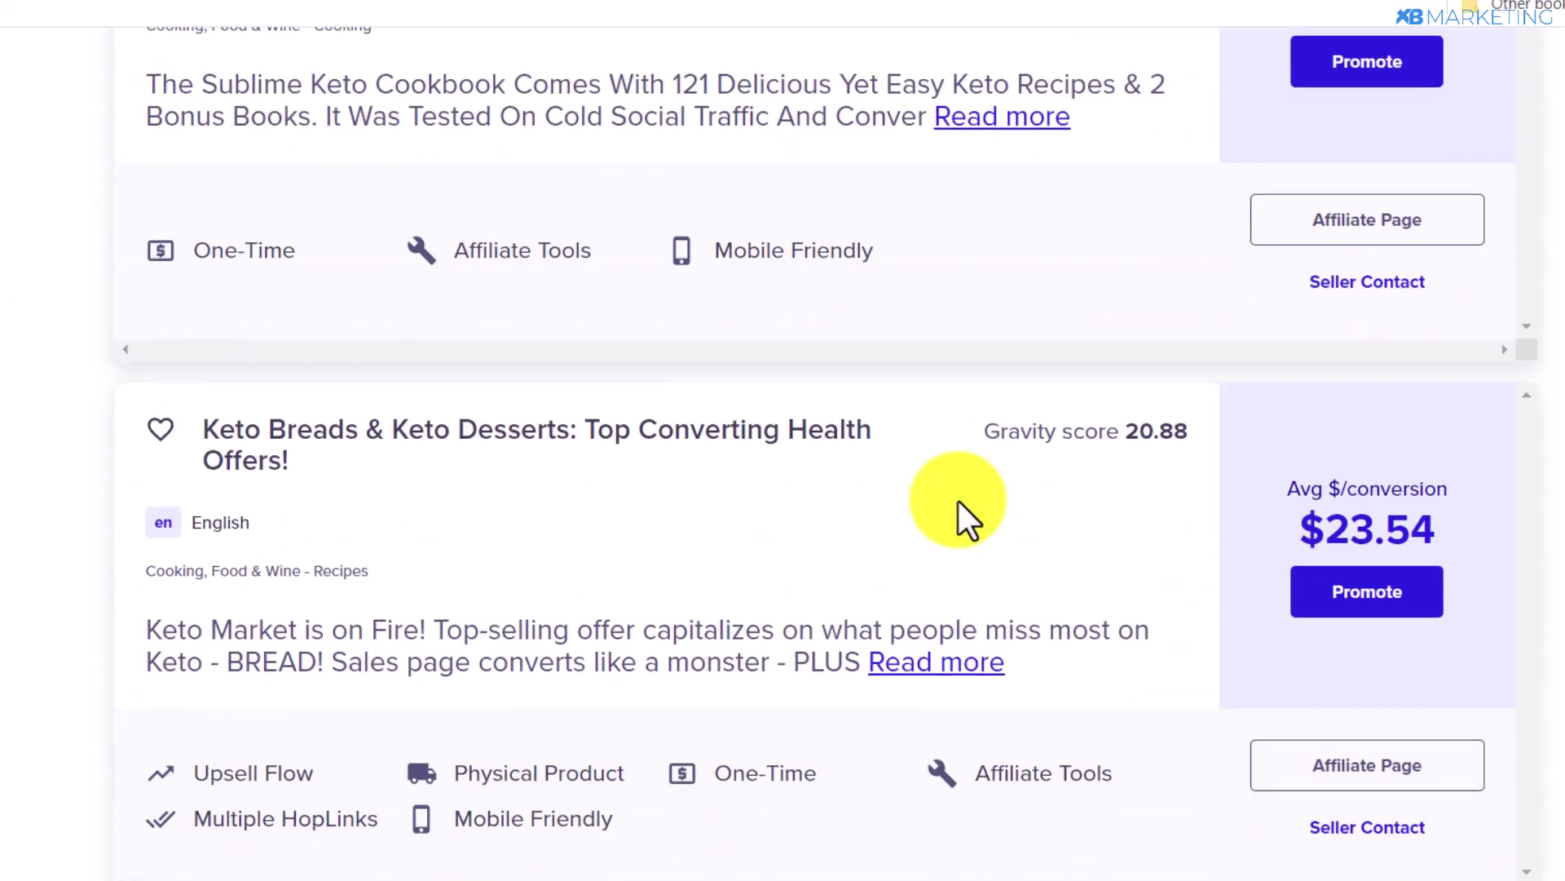
{"action": "scroll", "coordinate": [959, 502], "scroll_direction": "up", "scroll_amount": 6}
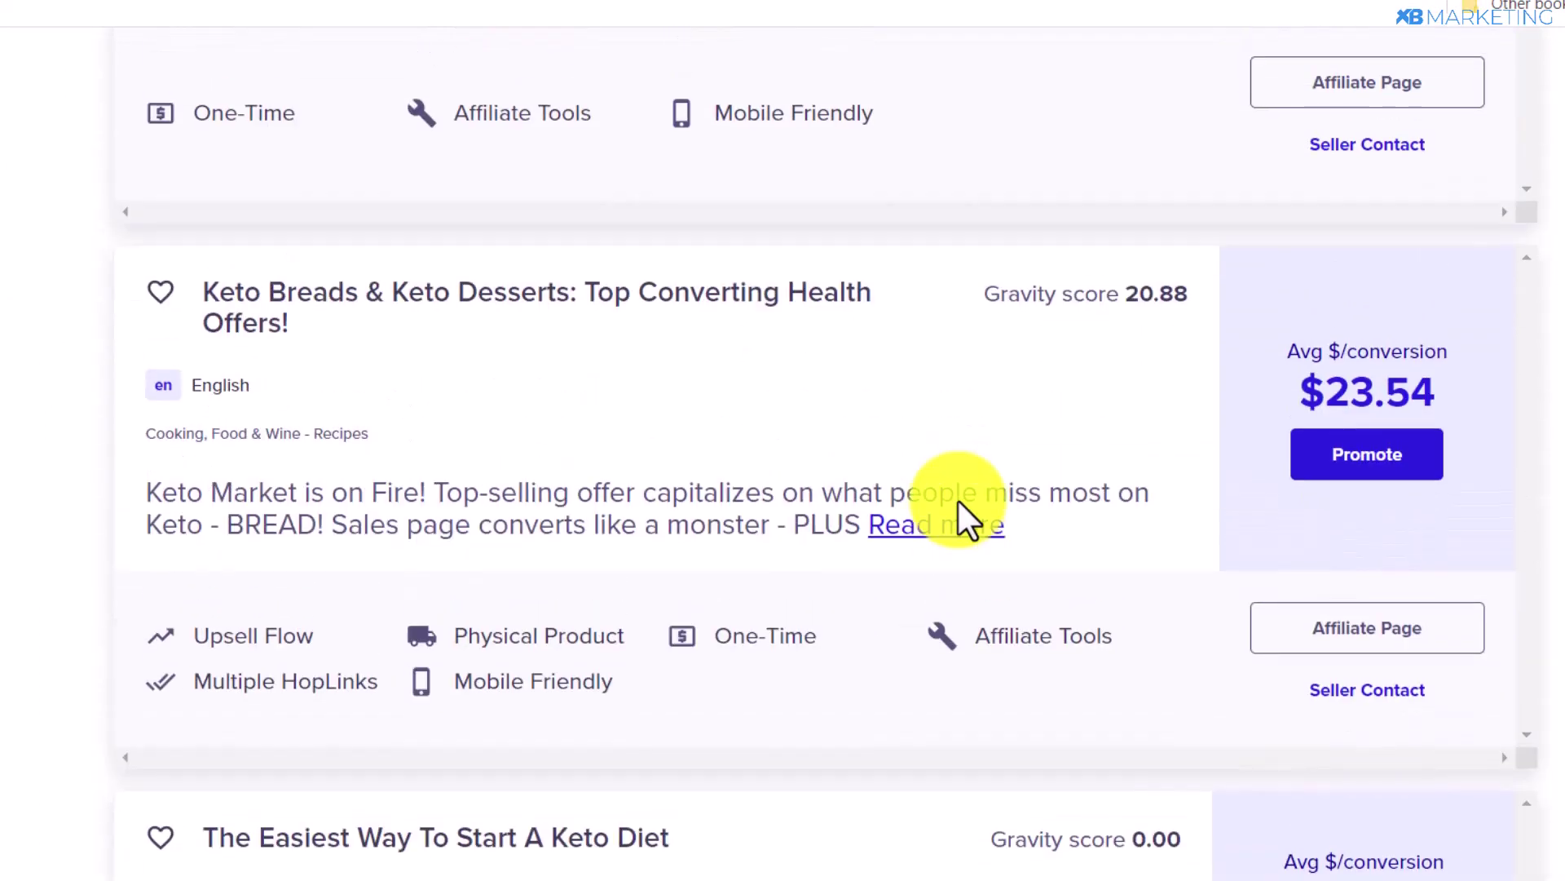
{"action": "scroll", "coordinate": [956, 497], "scroll_direction": "down", "scroll_amount": 3}
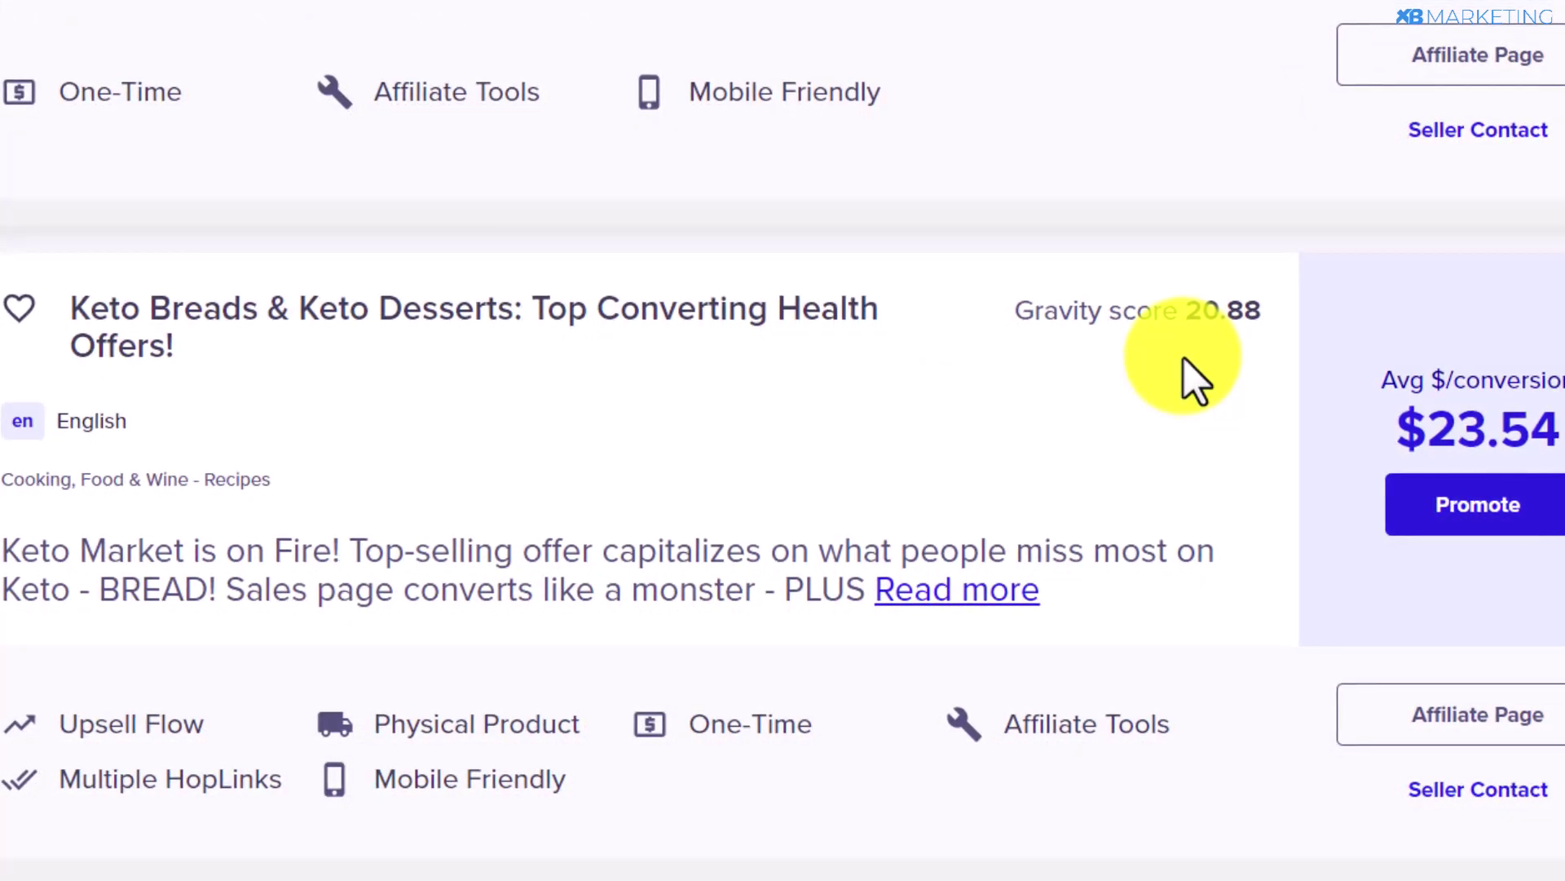
{"action": "scroll", "coordinate": [333, 248], "scroll_direction": "down", "scroll_amount": 2}
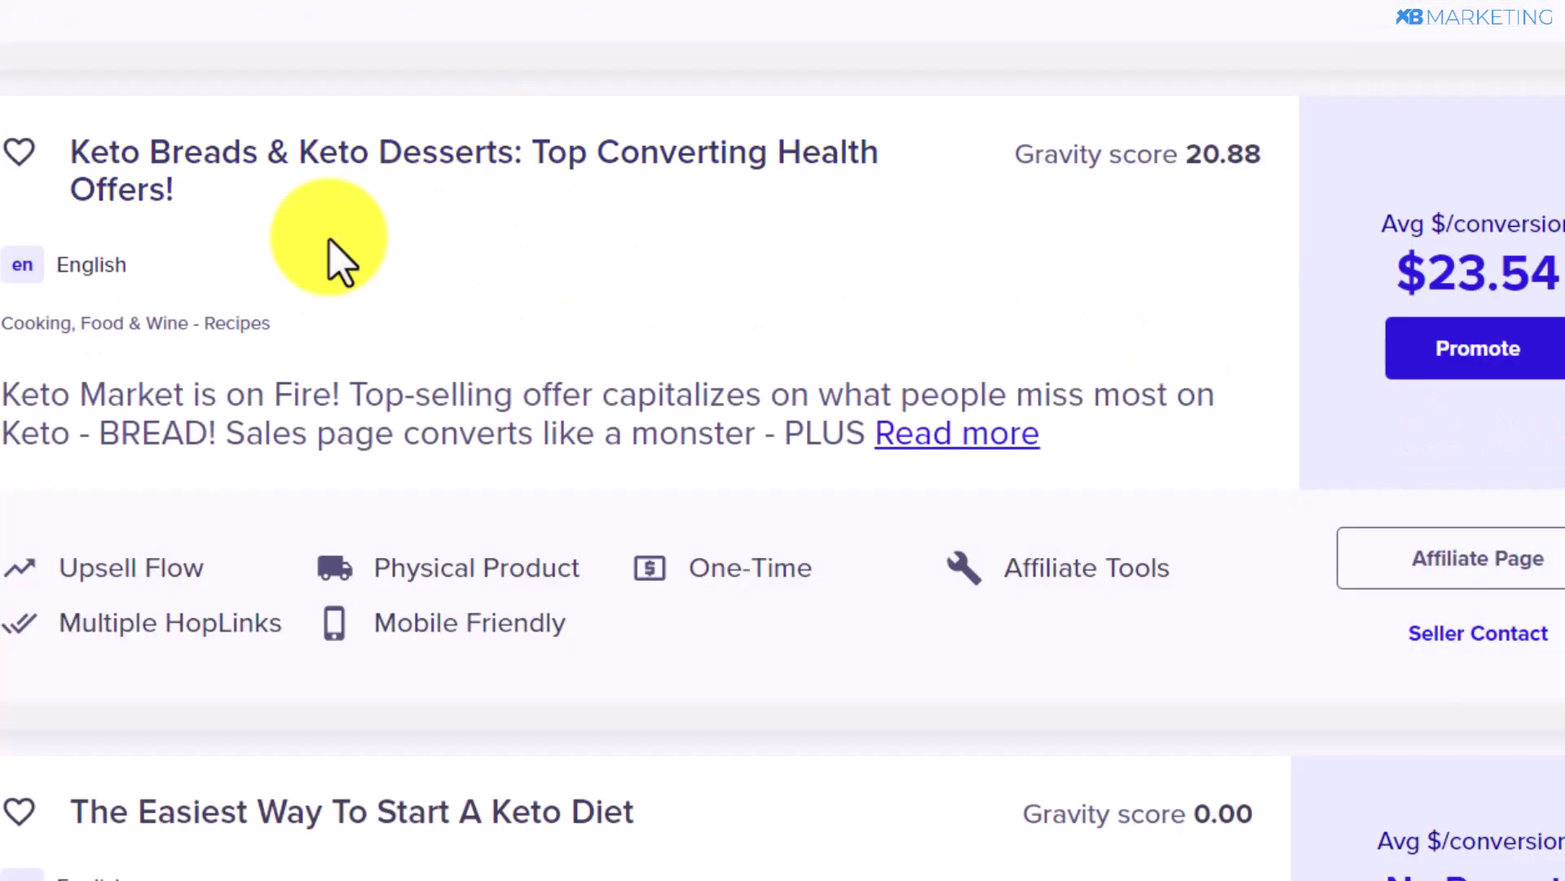
- Create an encrypted HopLink for Keto Breads & Keto Desserts with the default landing page and copy it
{"action": "left_click", "coordinate": [1485, 359]}
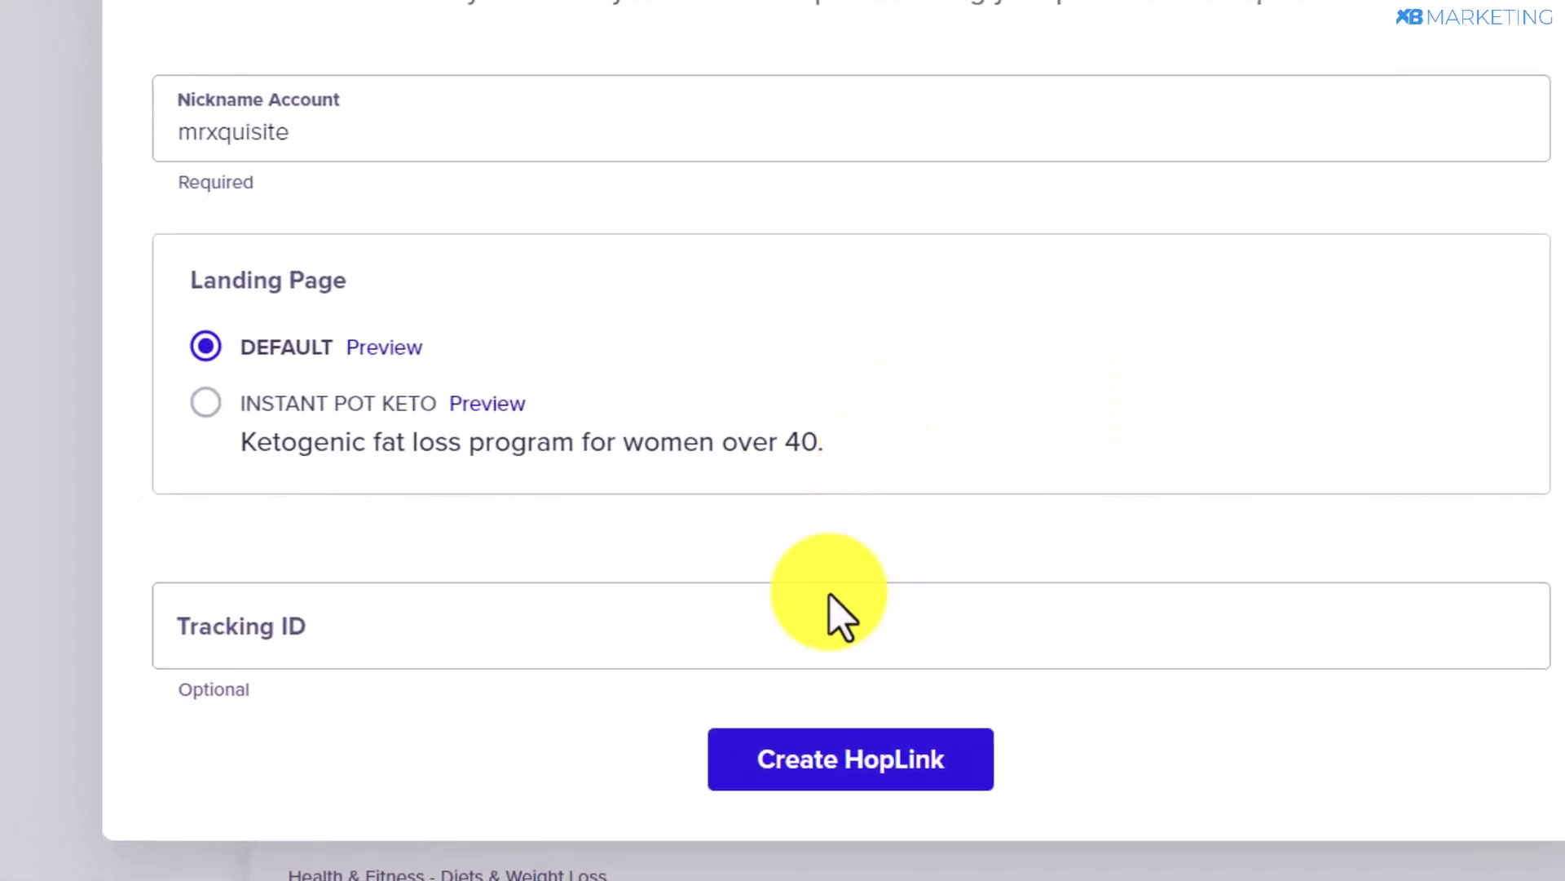
{"action": "left_click", "coordinate": [856, 759]}
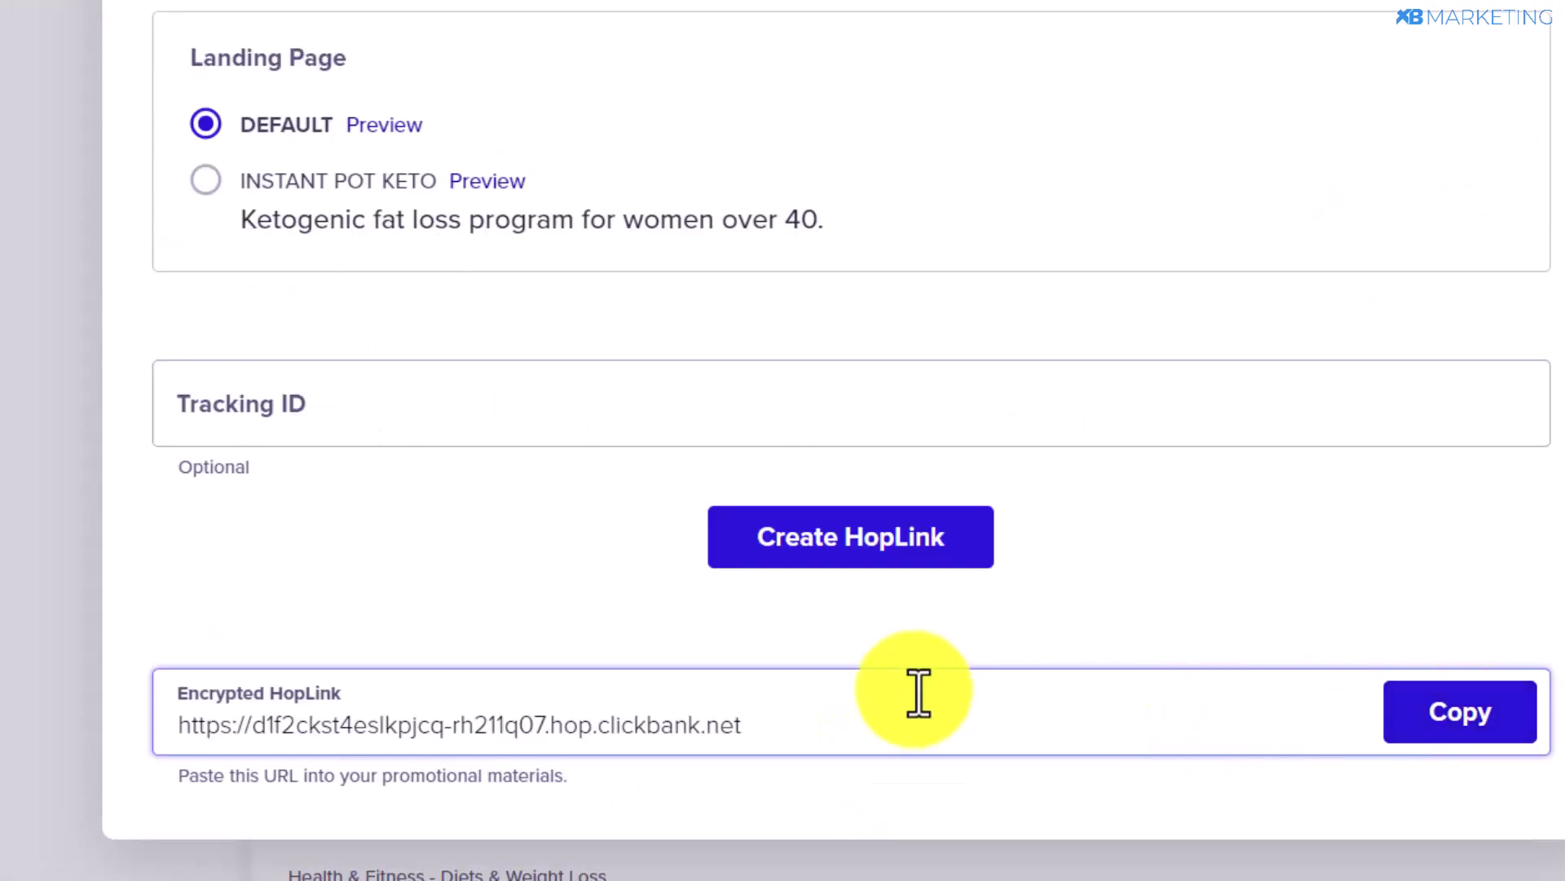
{"action": "left_click", "coordinate": [1464, 716]}
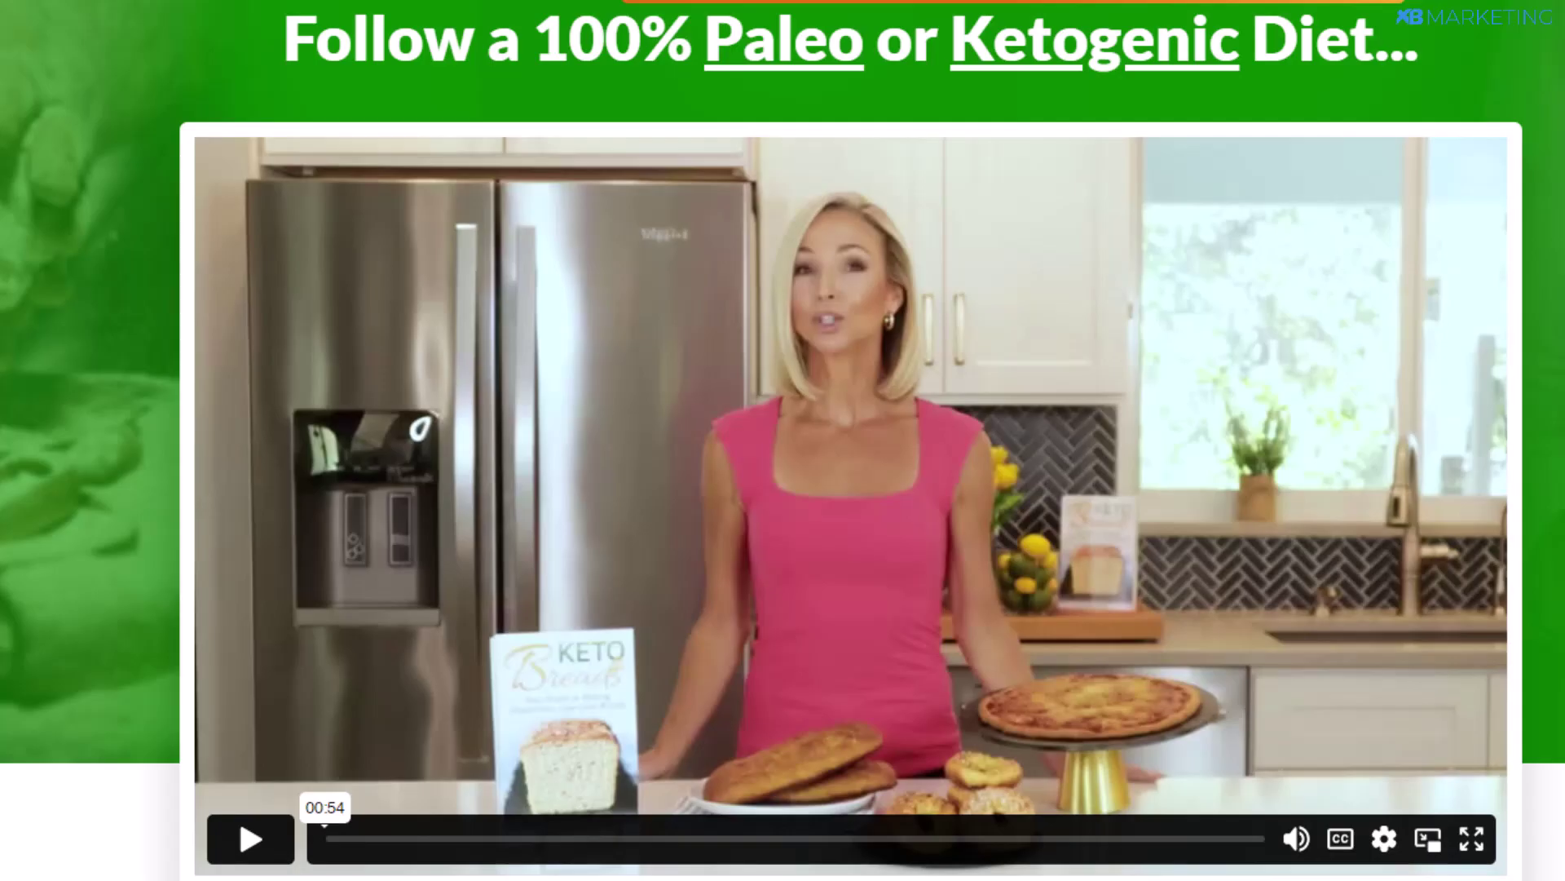
- Open the Keto Breads sales page on ketobreads.net and scroll through its content
{"action": "left_click", "coordinate": [262, 35]}
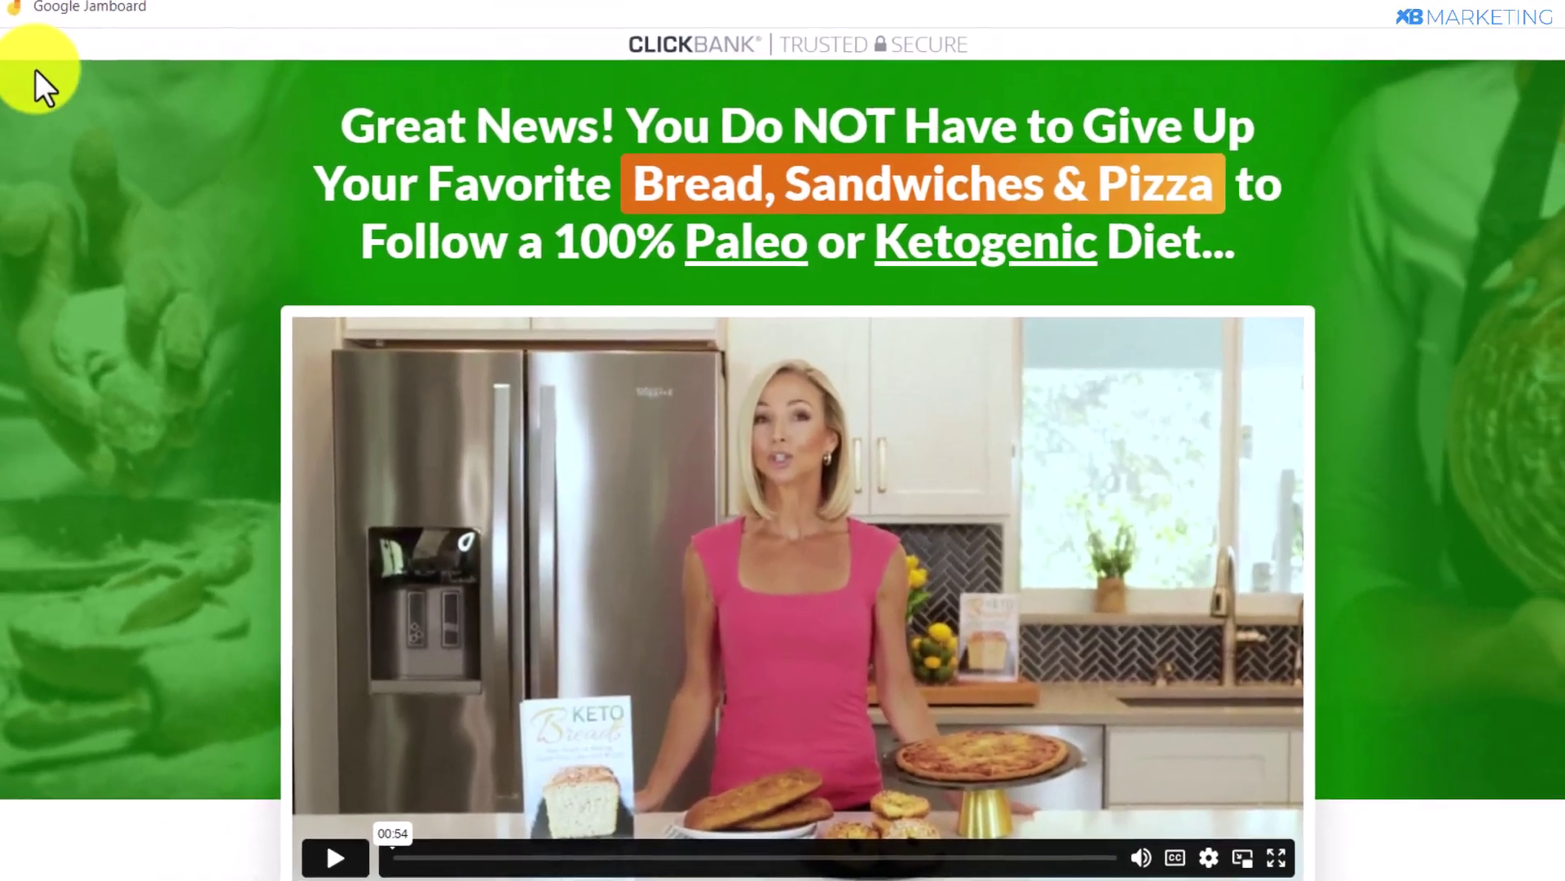
{"action": "scroll", "coordinate": [180, 161], "scroll_direction": "down", "scroll_amount": 12}
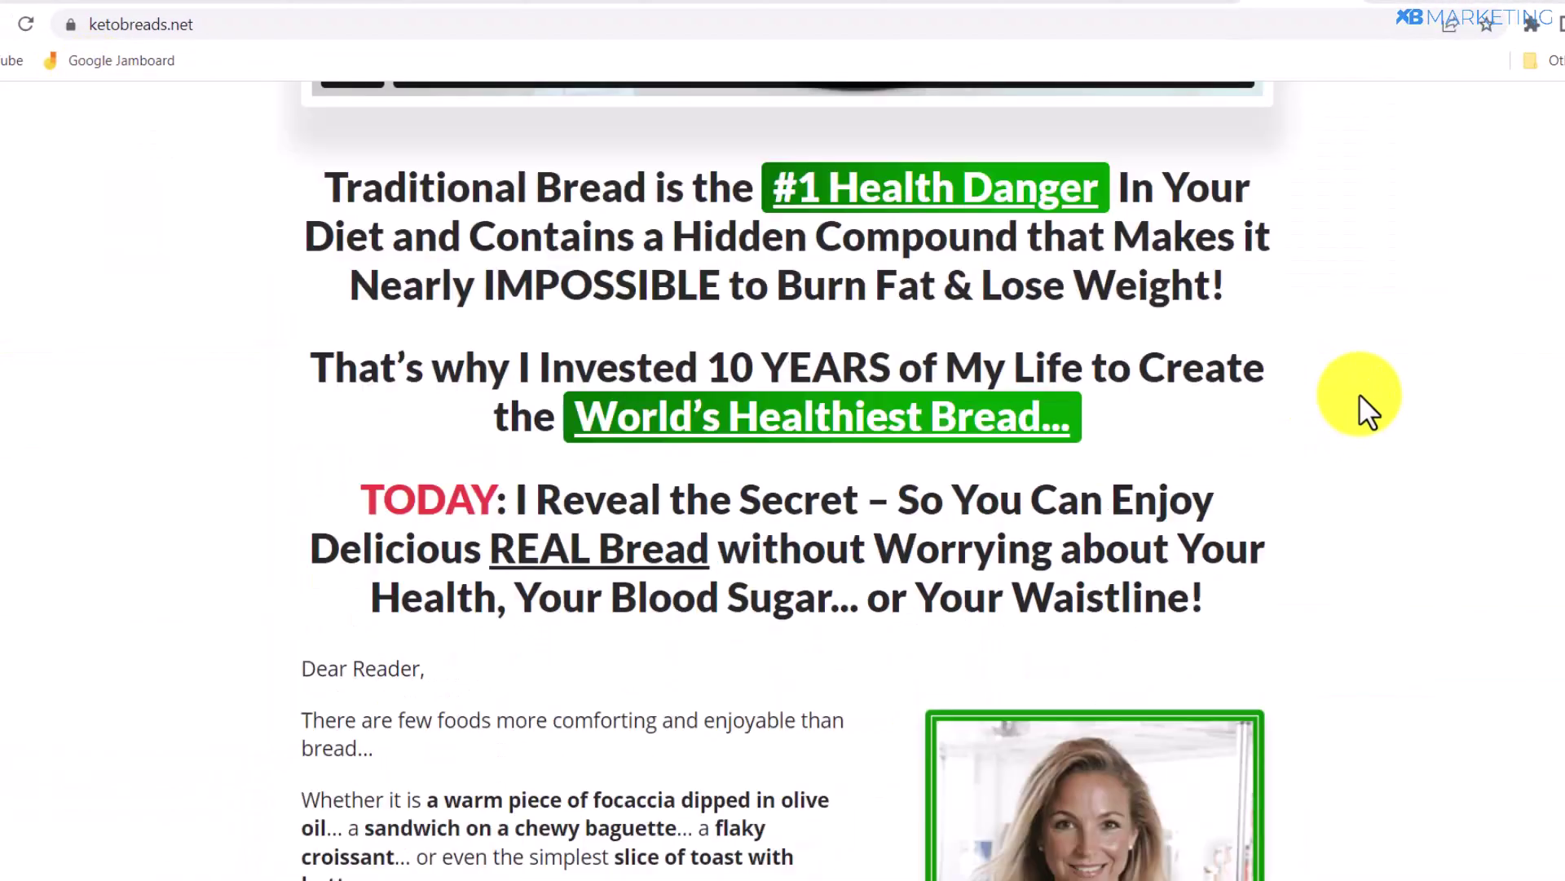
{"action": "scroll", "coordinate": [783, 481], "scroll_direction": "down", "scroll_amount": 20}
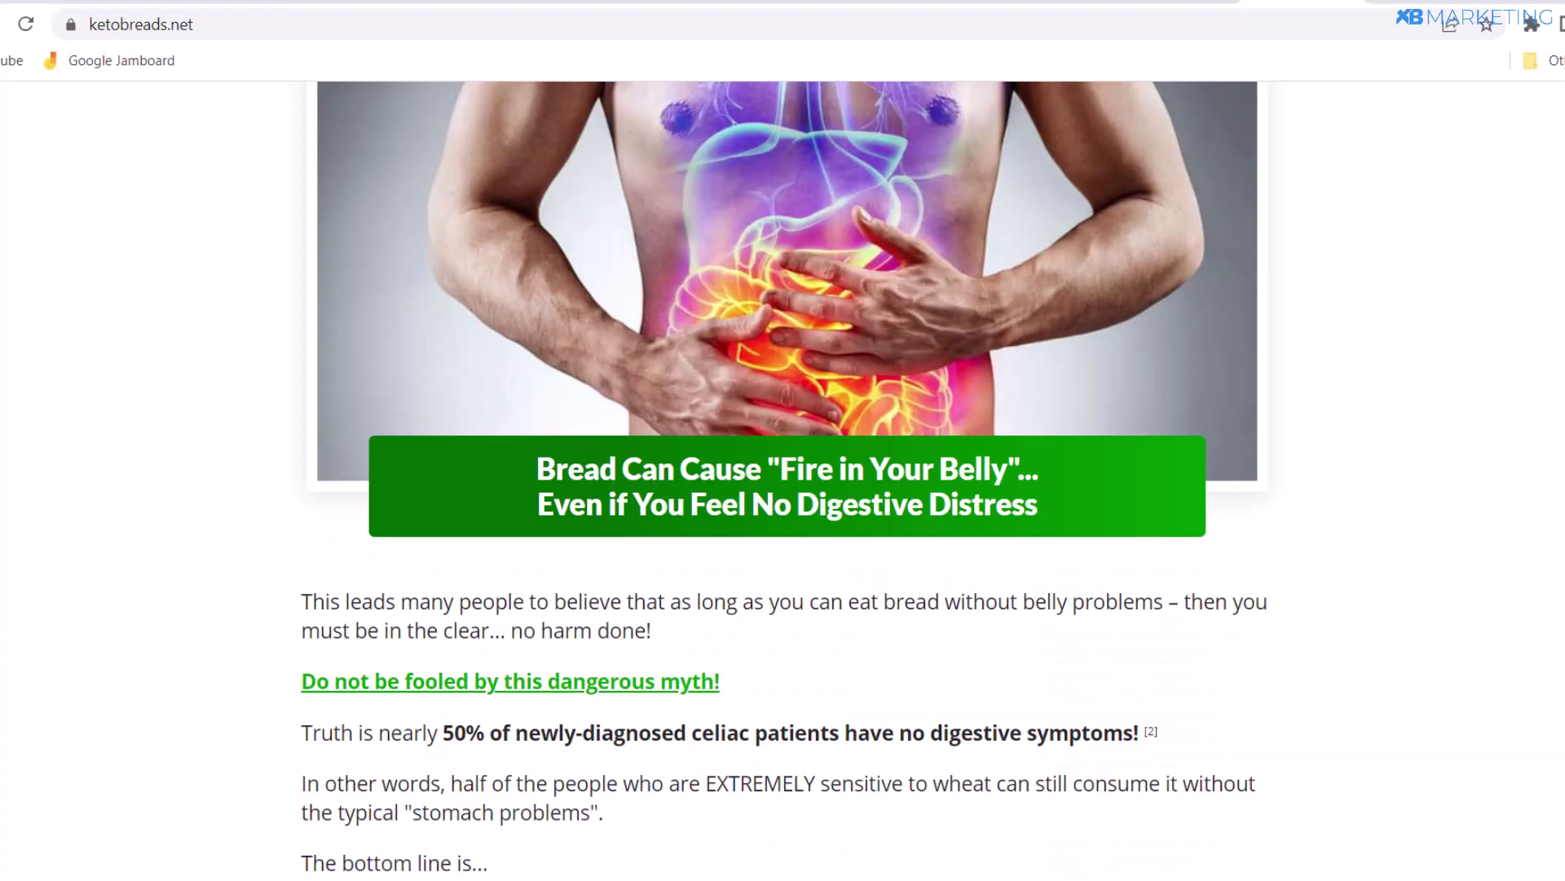
{"action": "scroll", "coordinate": [783, 481], "scroll_direction": "up", "scroll_amount": 15}
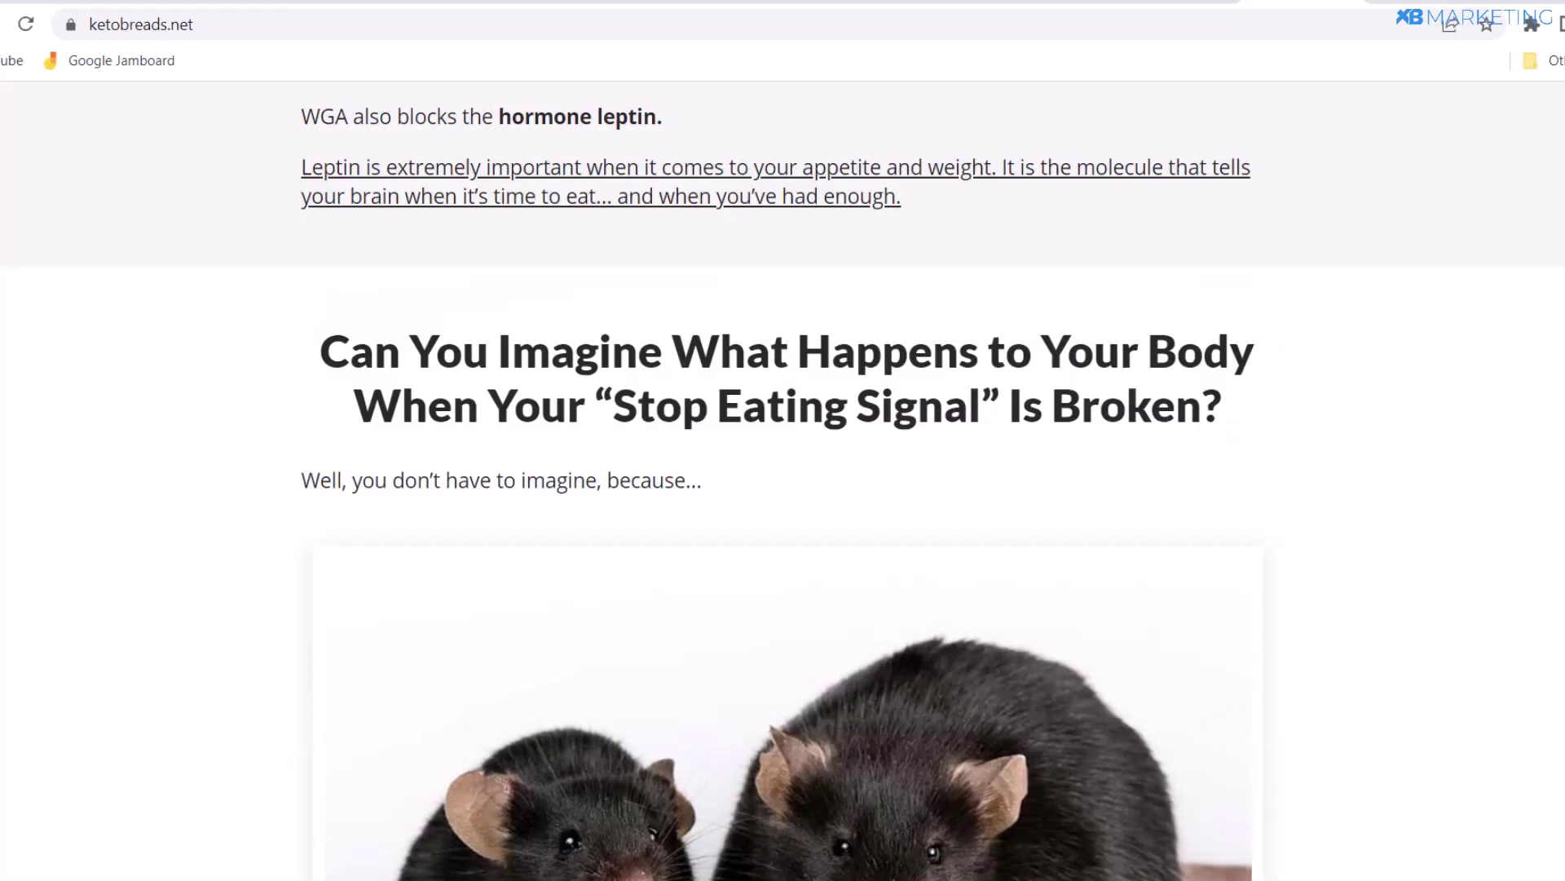
{"action": "scroll", "coordinate": [783, 481], "scroll_direction": "down", "scroll_amount": 8}
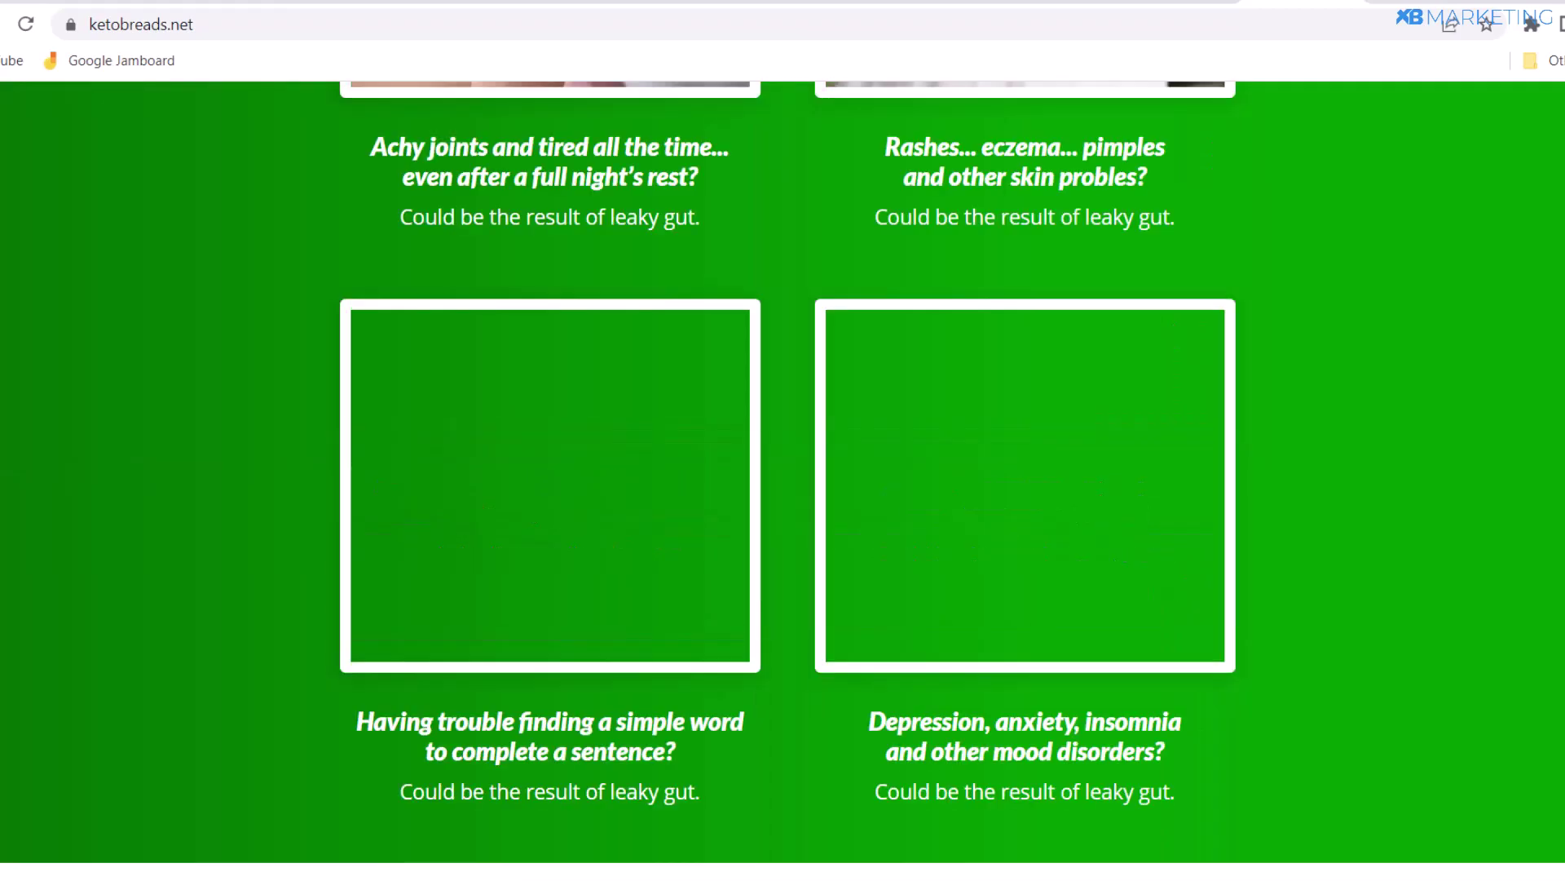
{"action": "scroll", "coordinate": [783, 481], "scroll_direction": "up", "scroll_amount": 15}
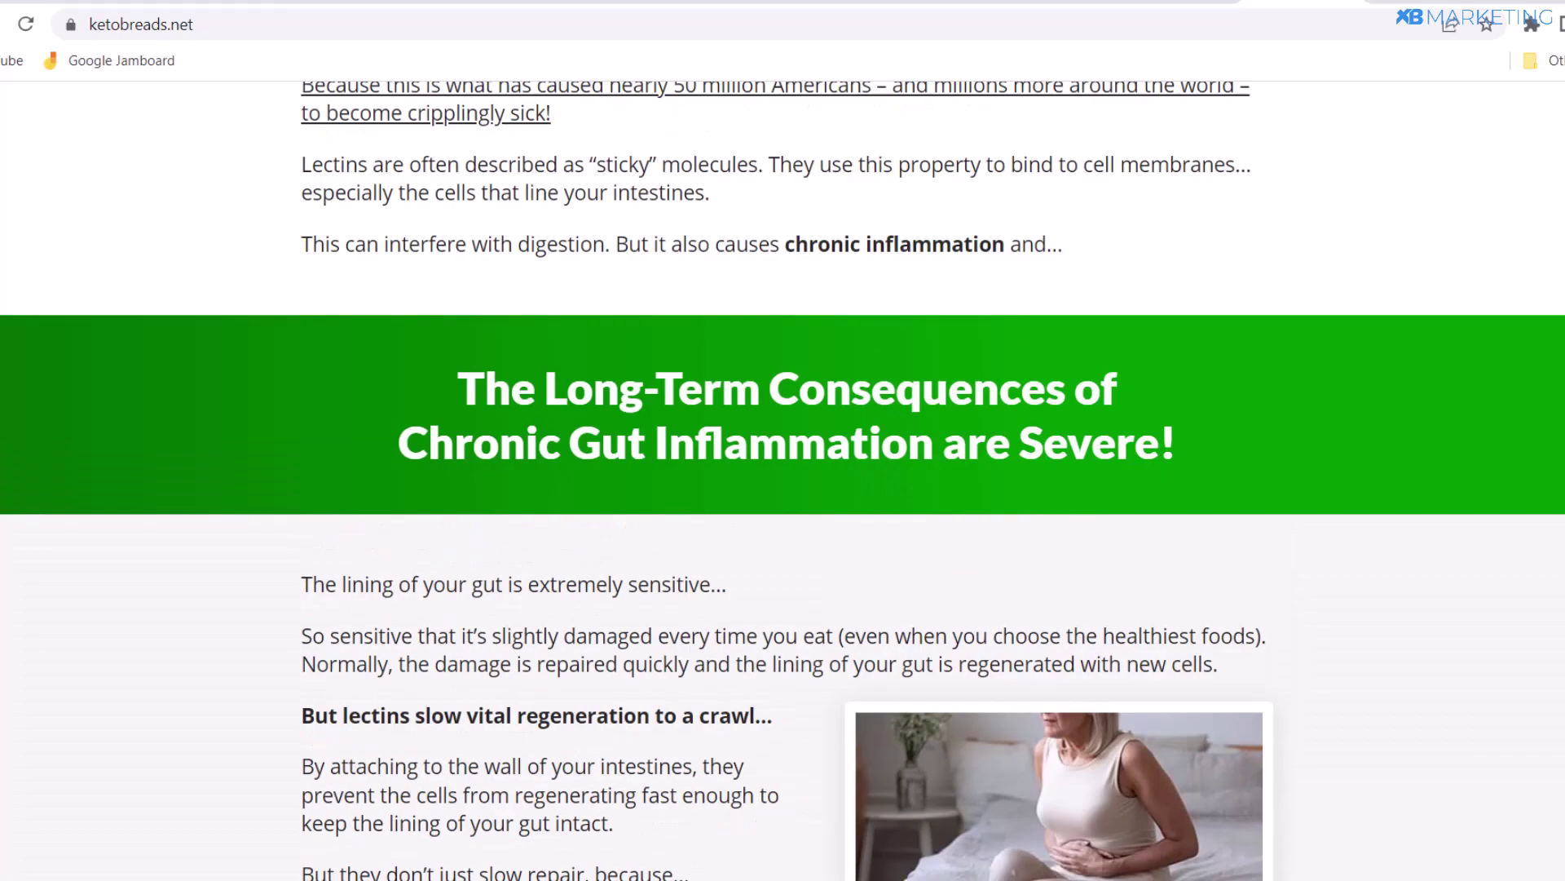
{"action": "scroll", "coordinate": [783, 481], "scroll_direction": "down", "scroll_amount": 1}
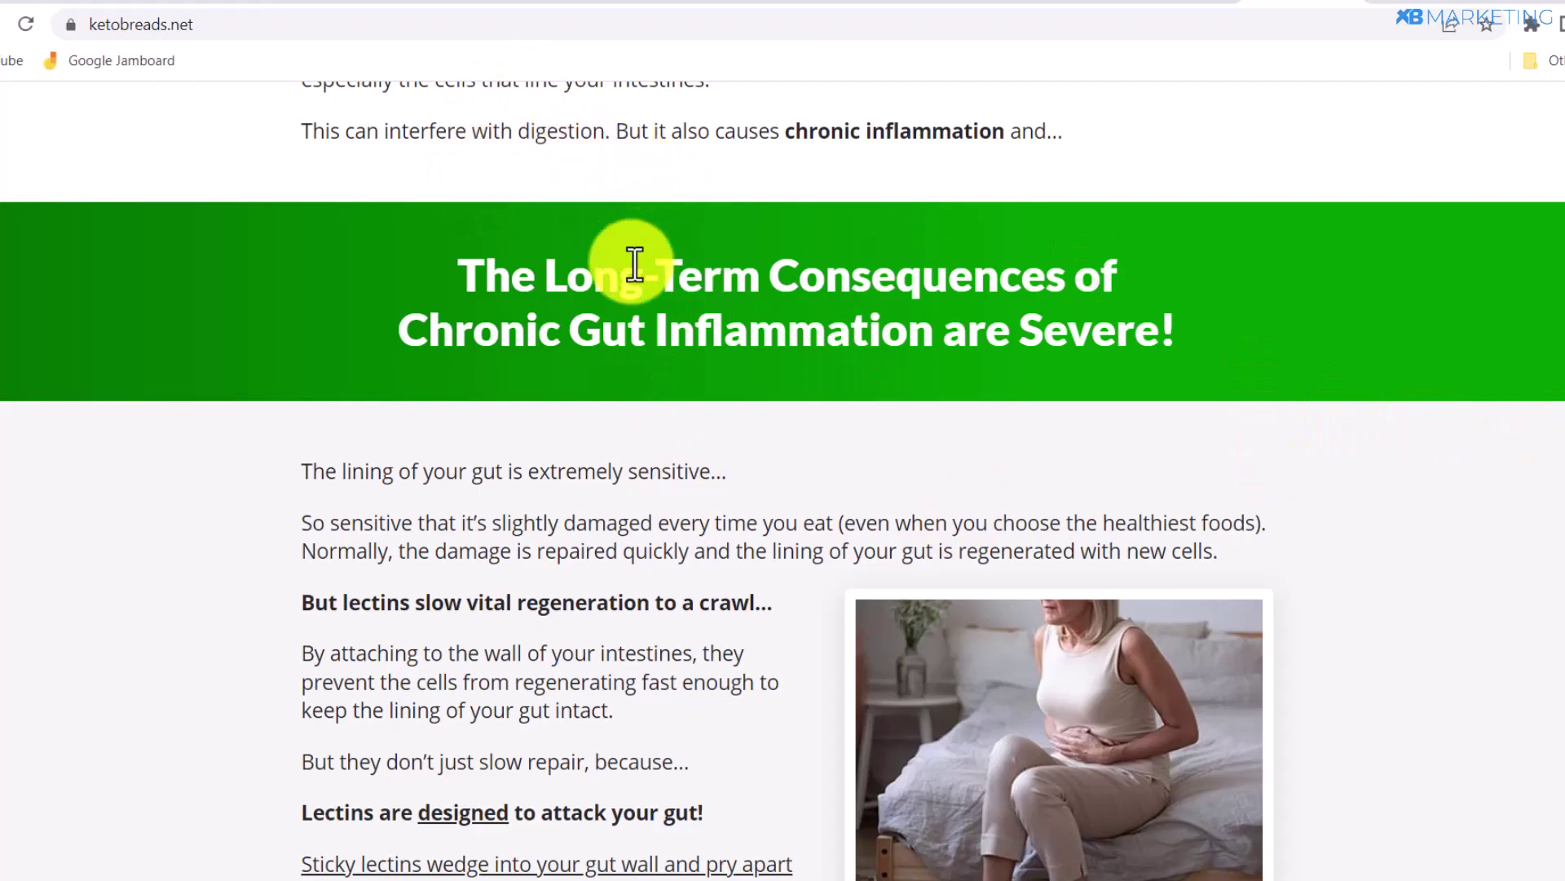
{"action": "scroll", "coordinate": [530, 274], "scroll_direction": "up", "scroll_amount": 20}
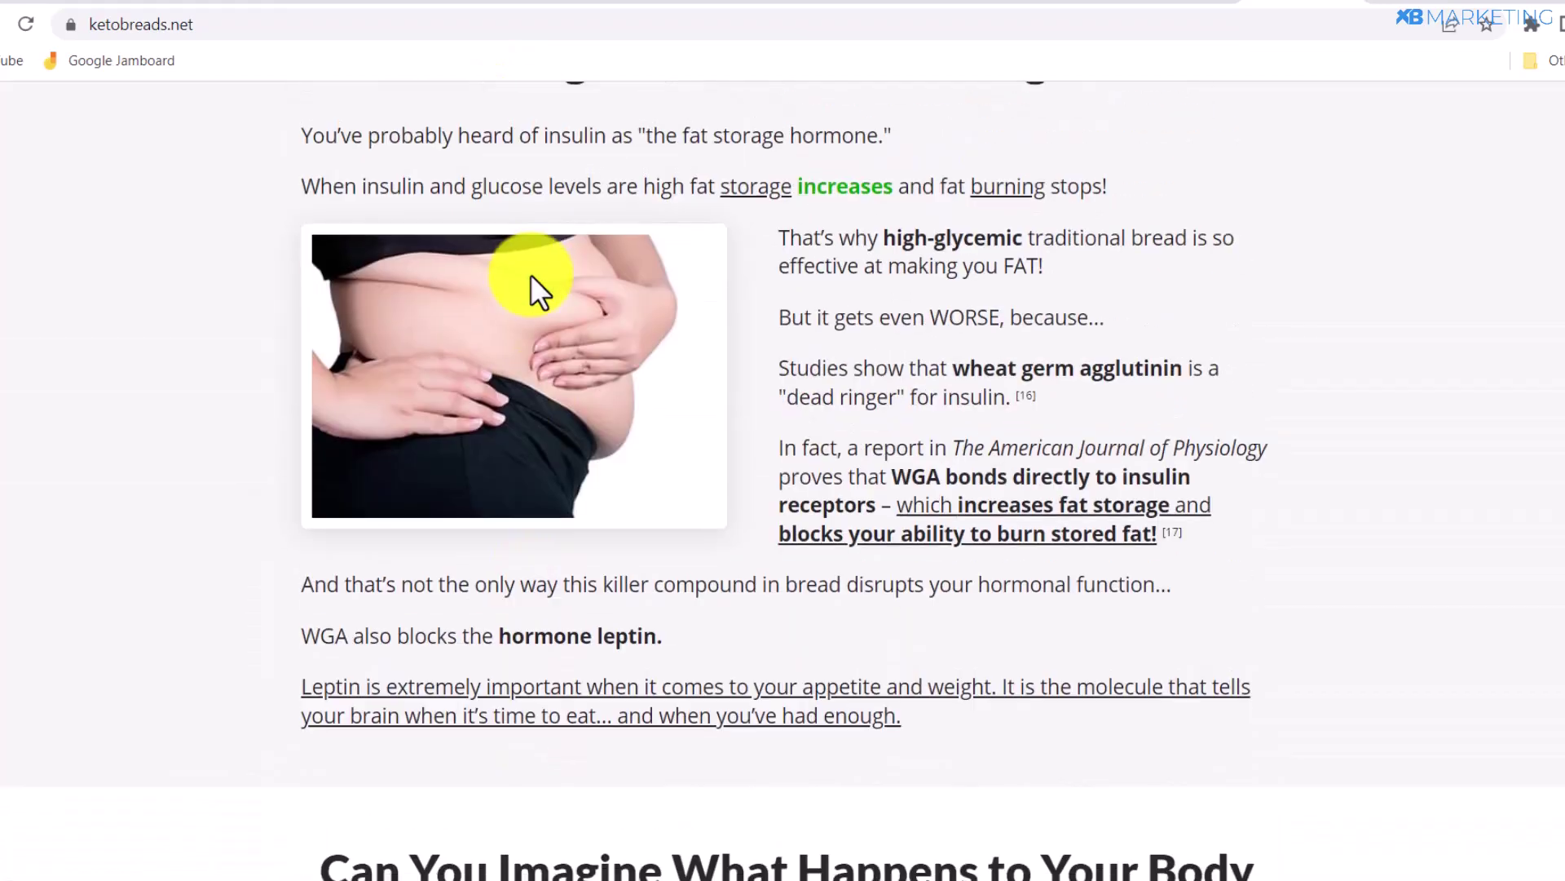
{"action": "scroll", "coordinate": [530, 274], "scroll_direction": "up", "scroll_amount": 10}
- Paste the copied hop.clickbank.net HopLink into Web2PDFConvert and convert it to a 383 KB PDF
{"action": "left_click", "coordinate": [560, 4]}
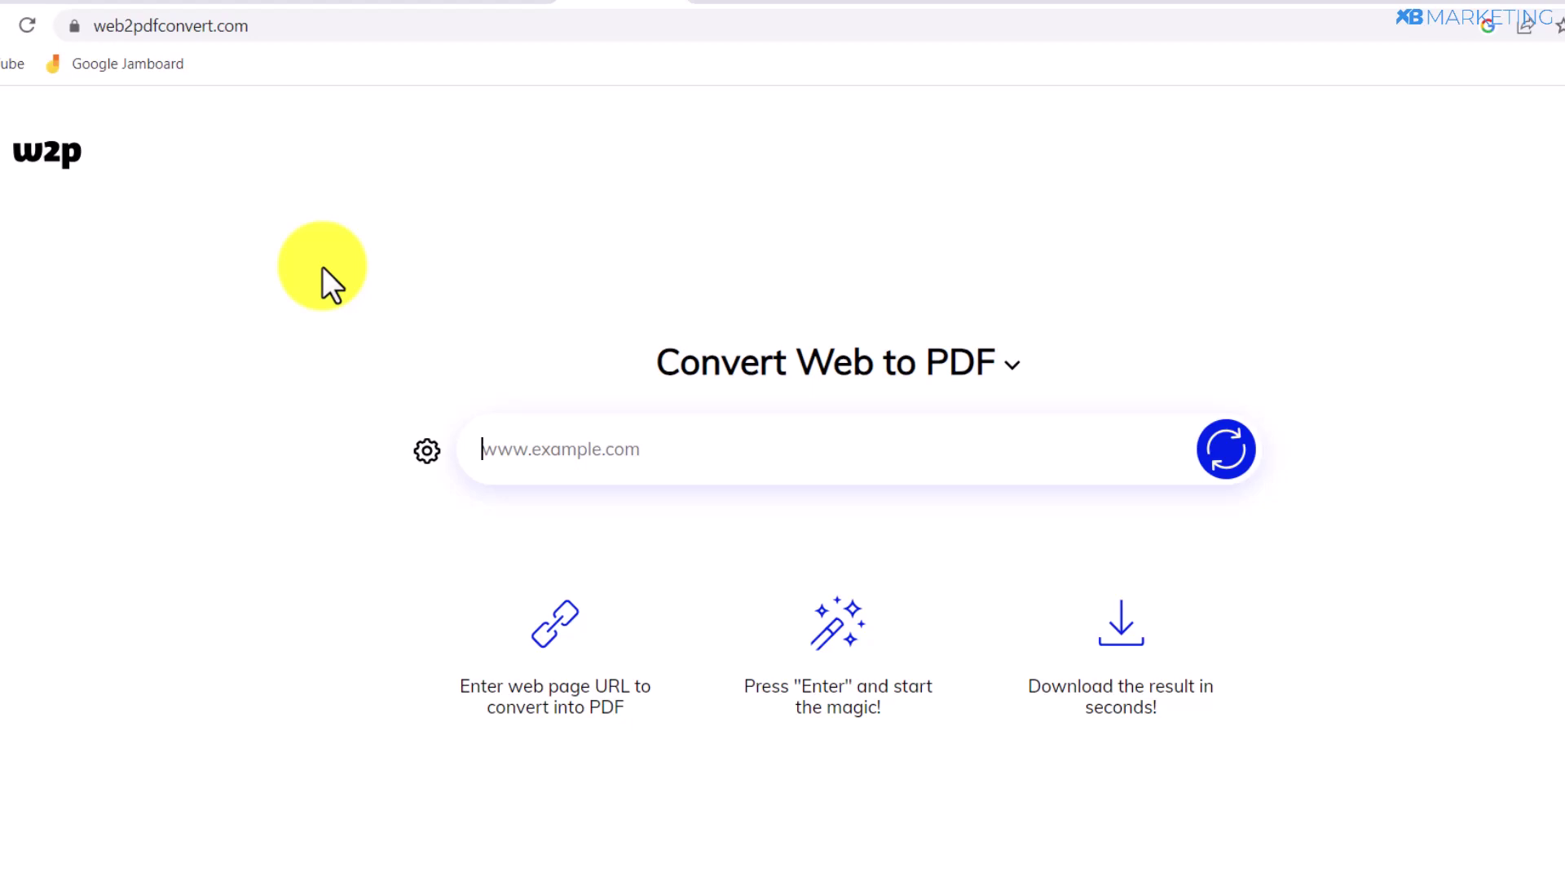
{"action": "type", "text": "https://d1f2ckst4eslkpjcq-rh211q07.hop.clickbank.net"}
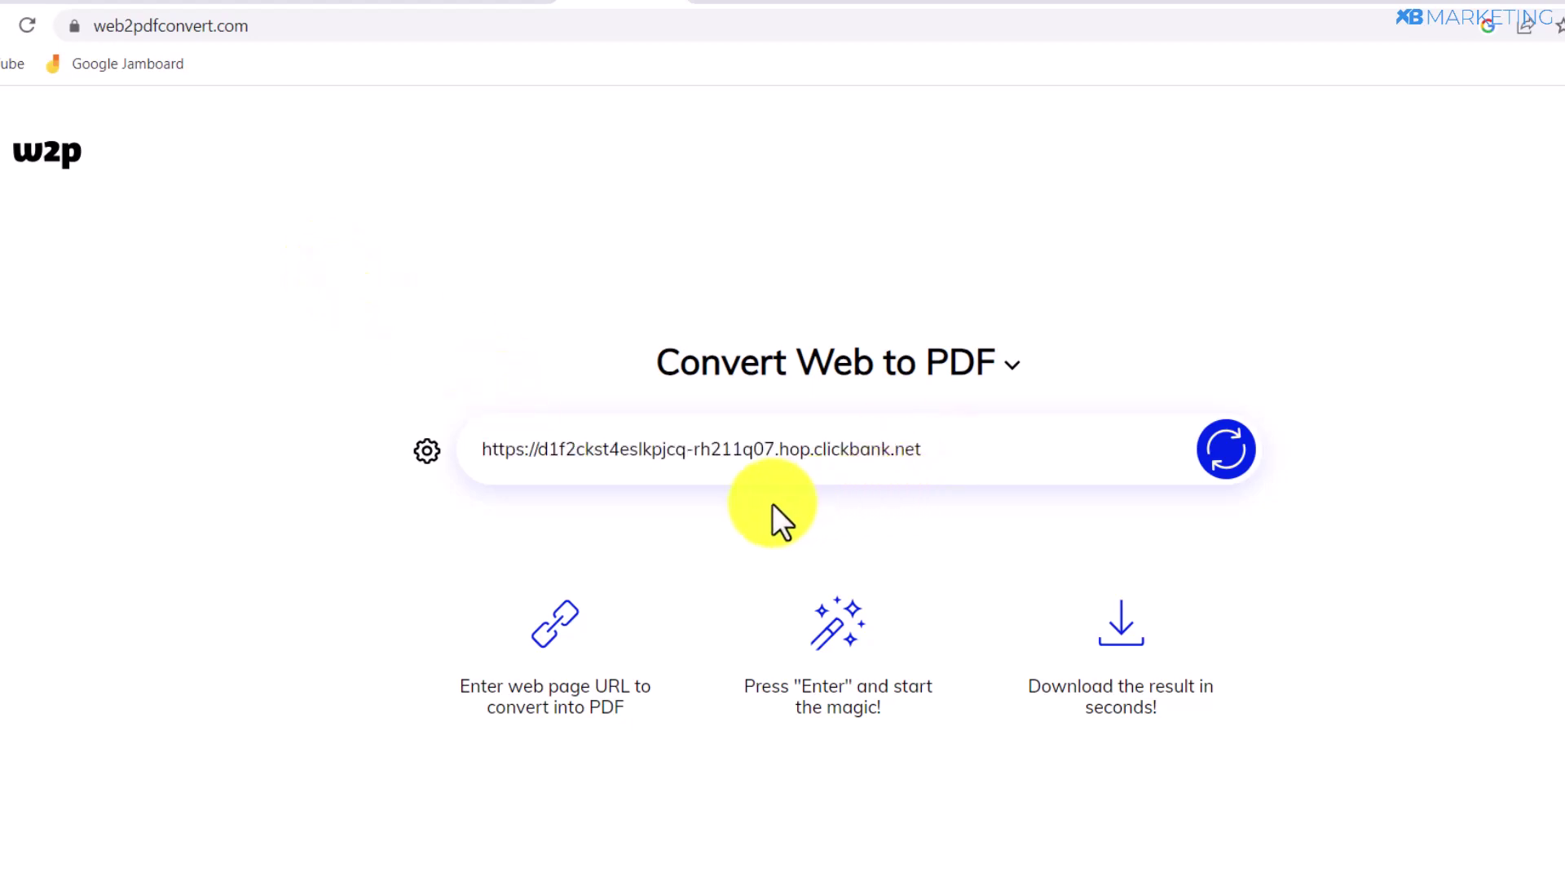
{"action": "left_click", "coordinate": [1225, 452]}
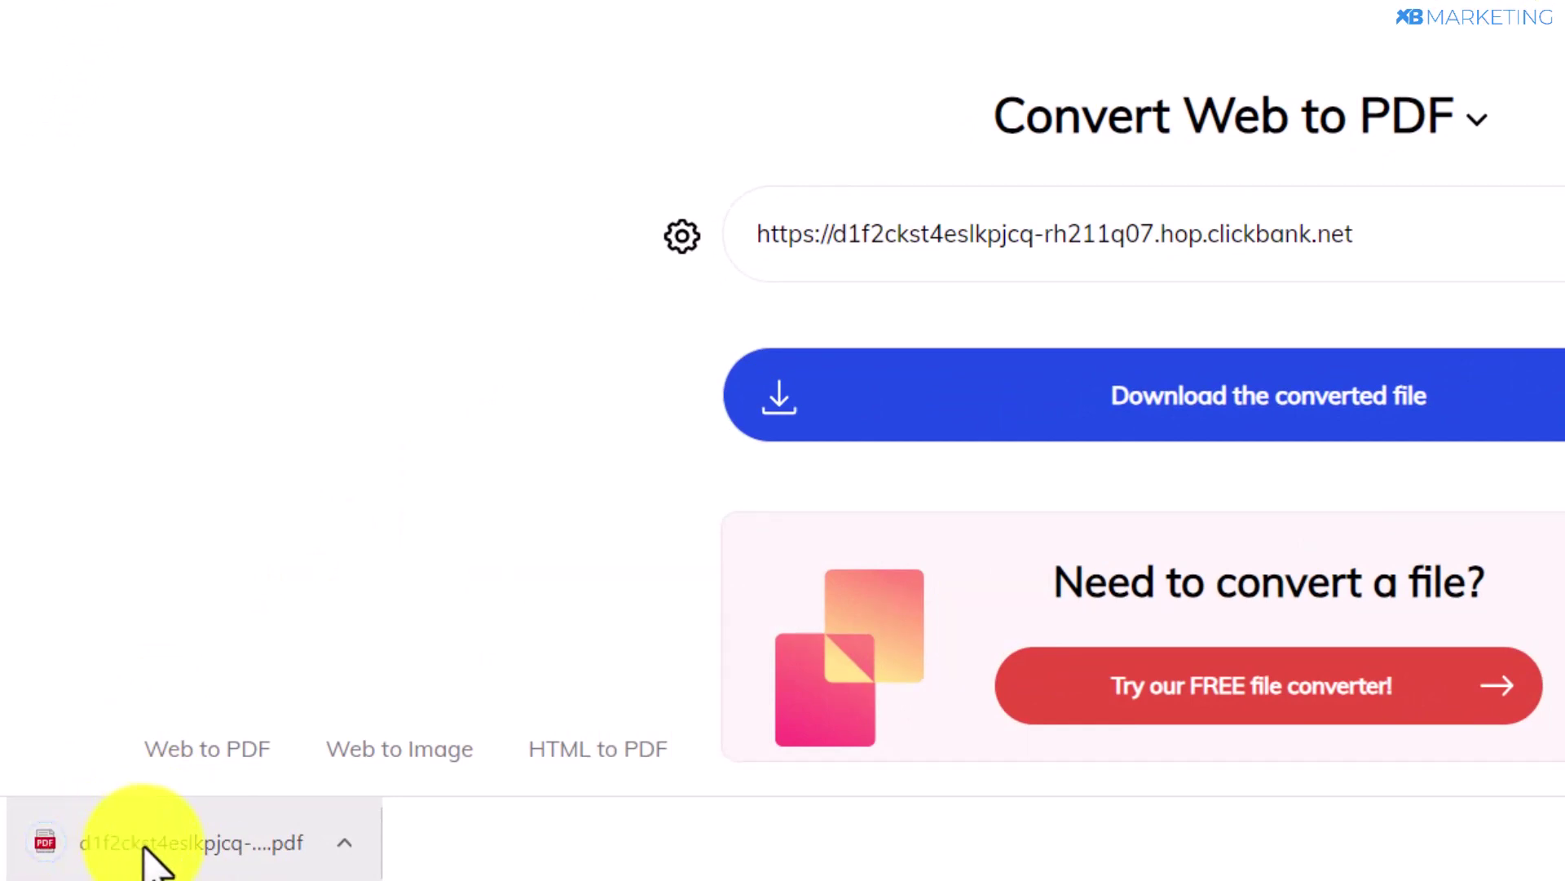
- Open the downloaded HopLink PDF and scroll through its 20 pages toward the ADD TO CART section
{"action": "left_click", "coordinate": [142, 847]}
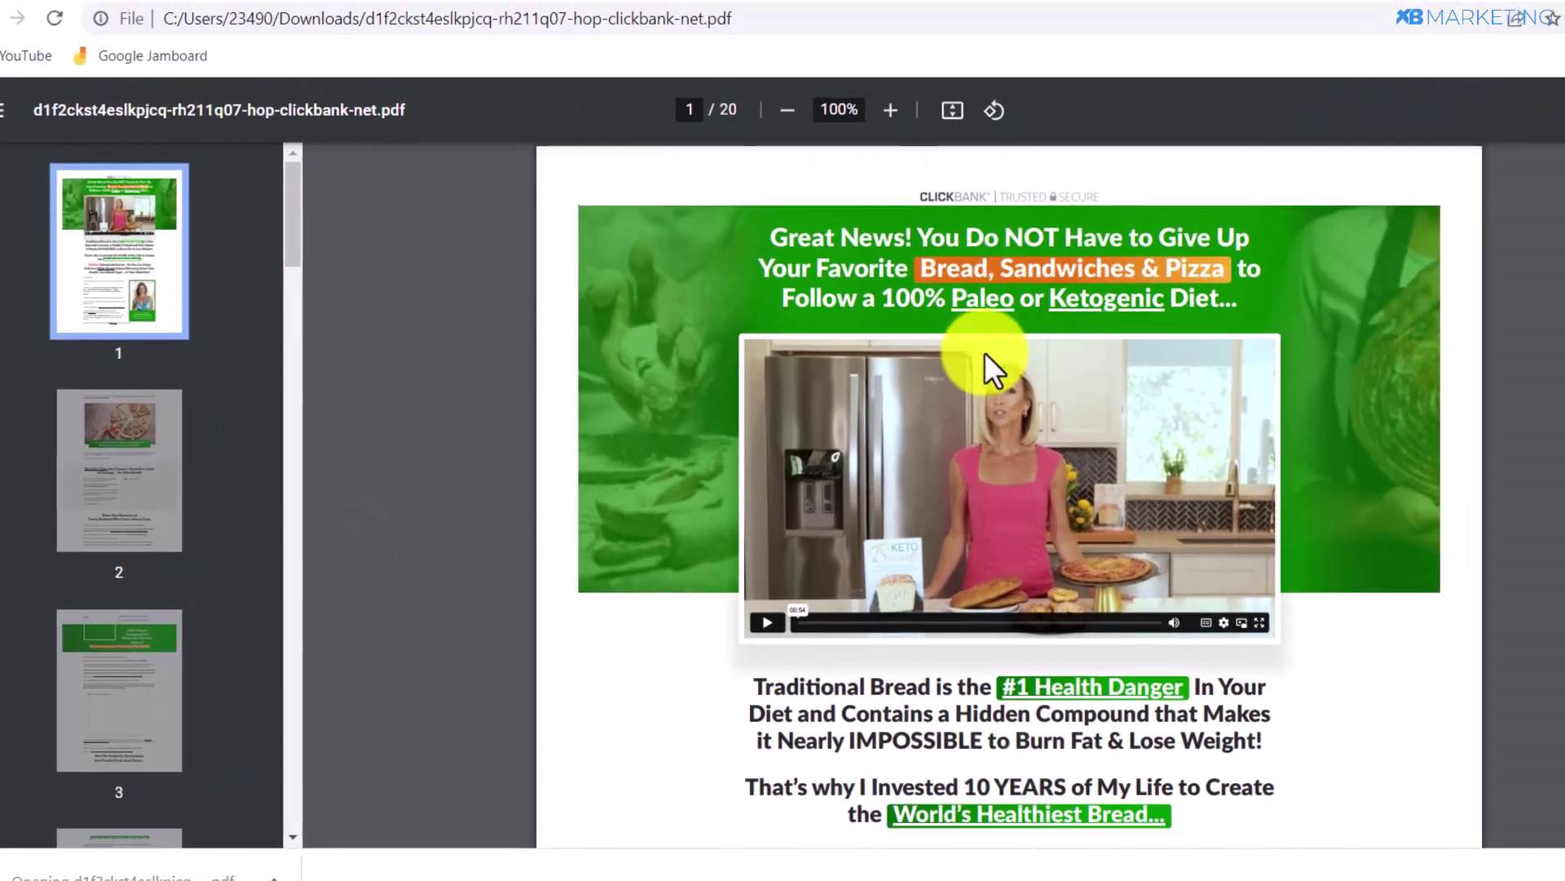
{"action": "scroll", "coordinate": [1380, 400], "scroll_direction": "down", "scroll_amount": 12}
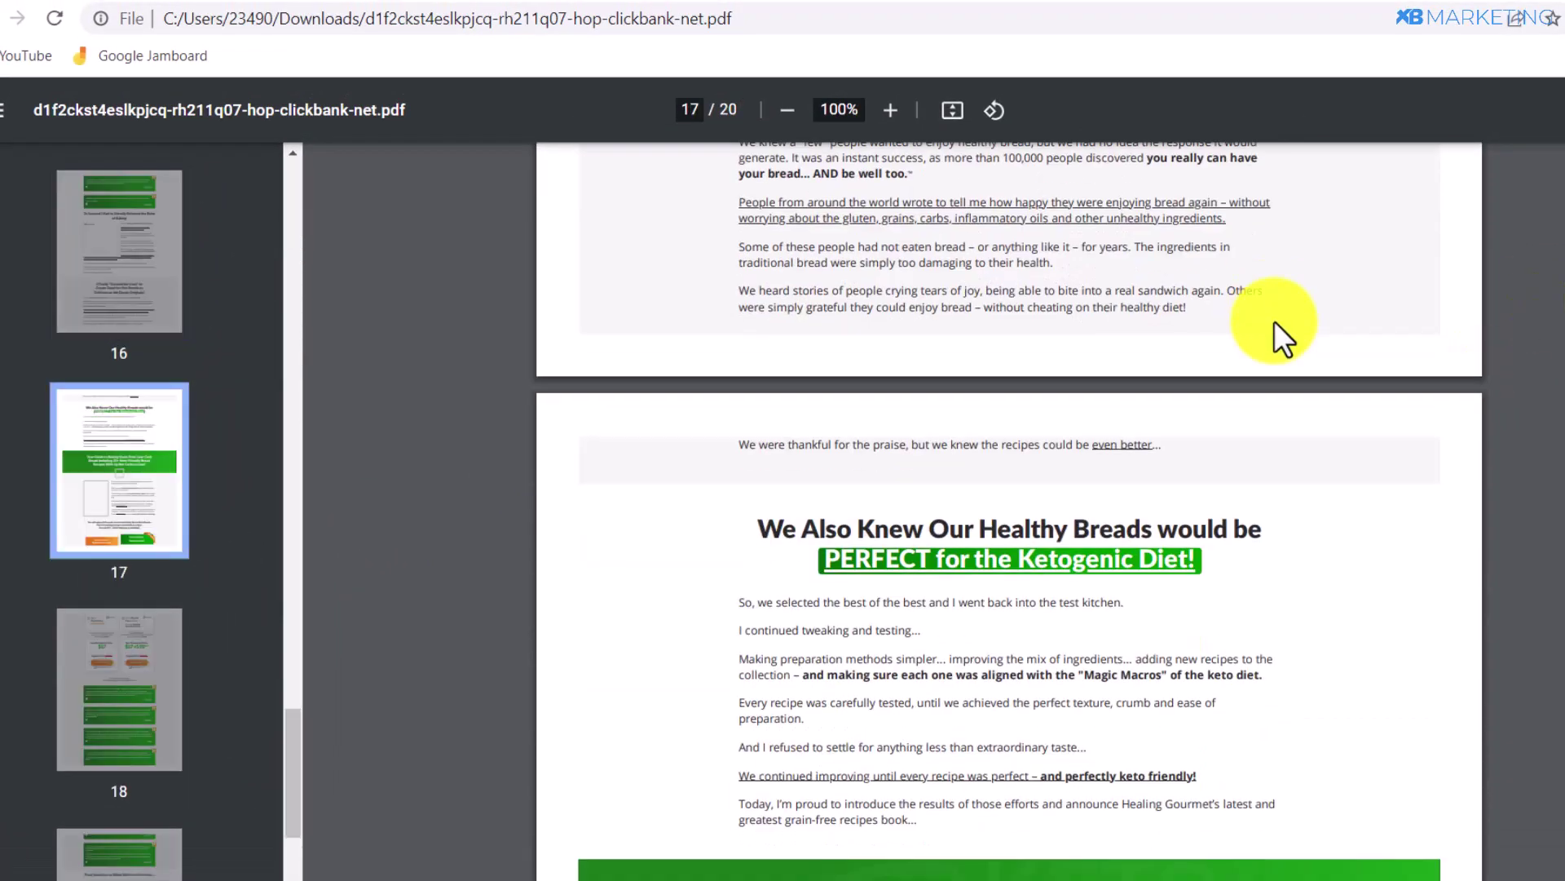
{"action": "scroll", "coordinate": [1274, 320], "scroll_direction": "down", "scroll_amount": 20}
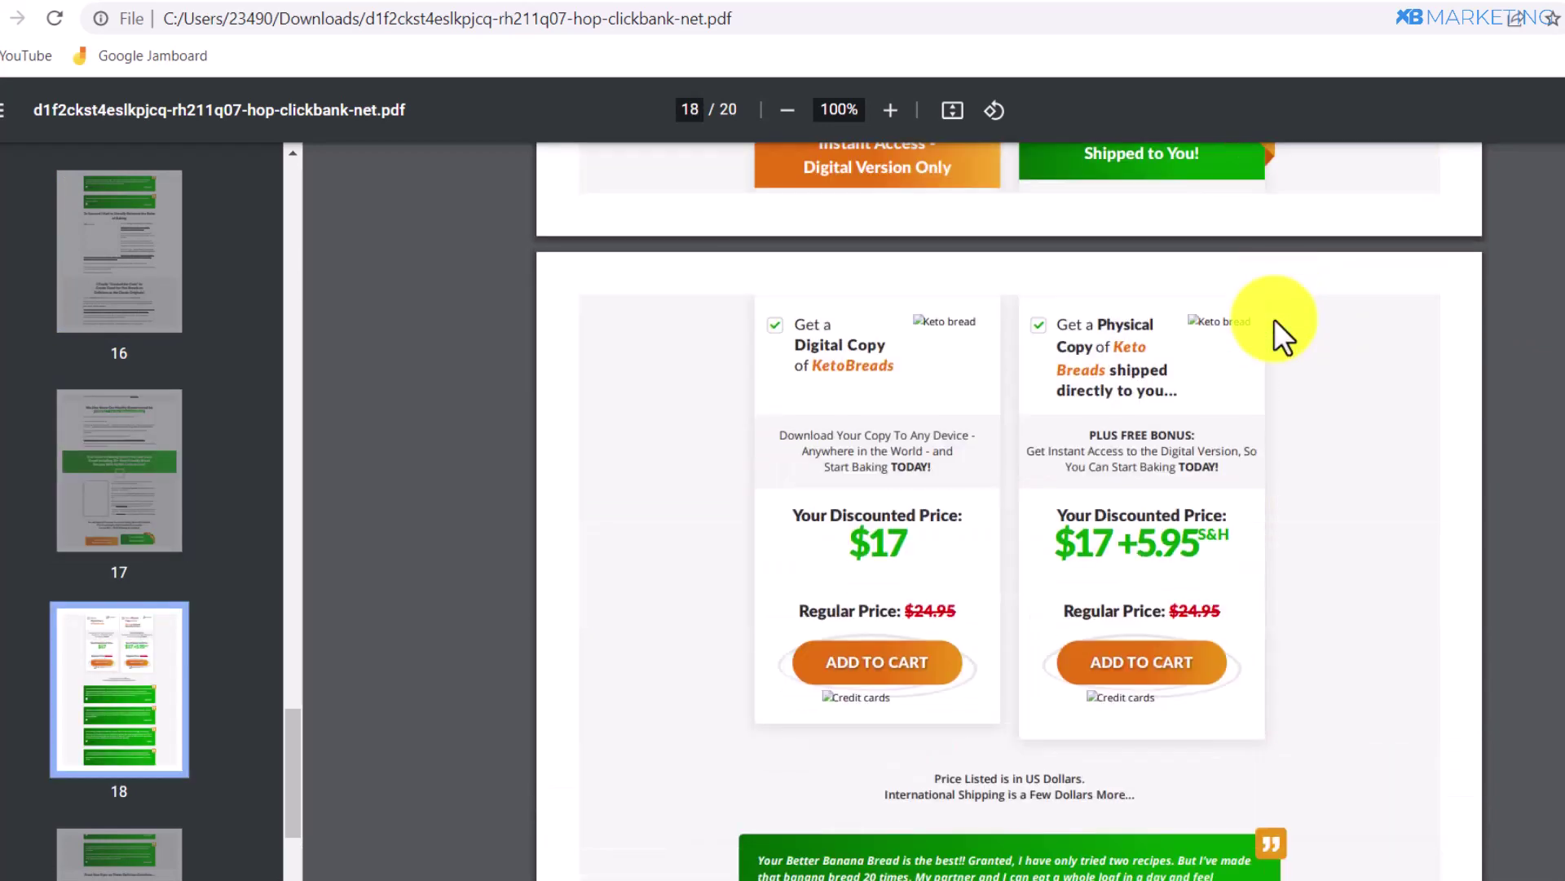
{"action": "scroll", "coordinate": [1274, 319], "scroll_direction": "down", "scroll_amount": 2}
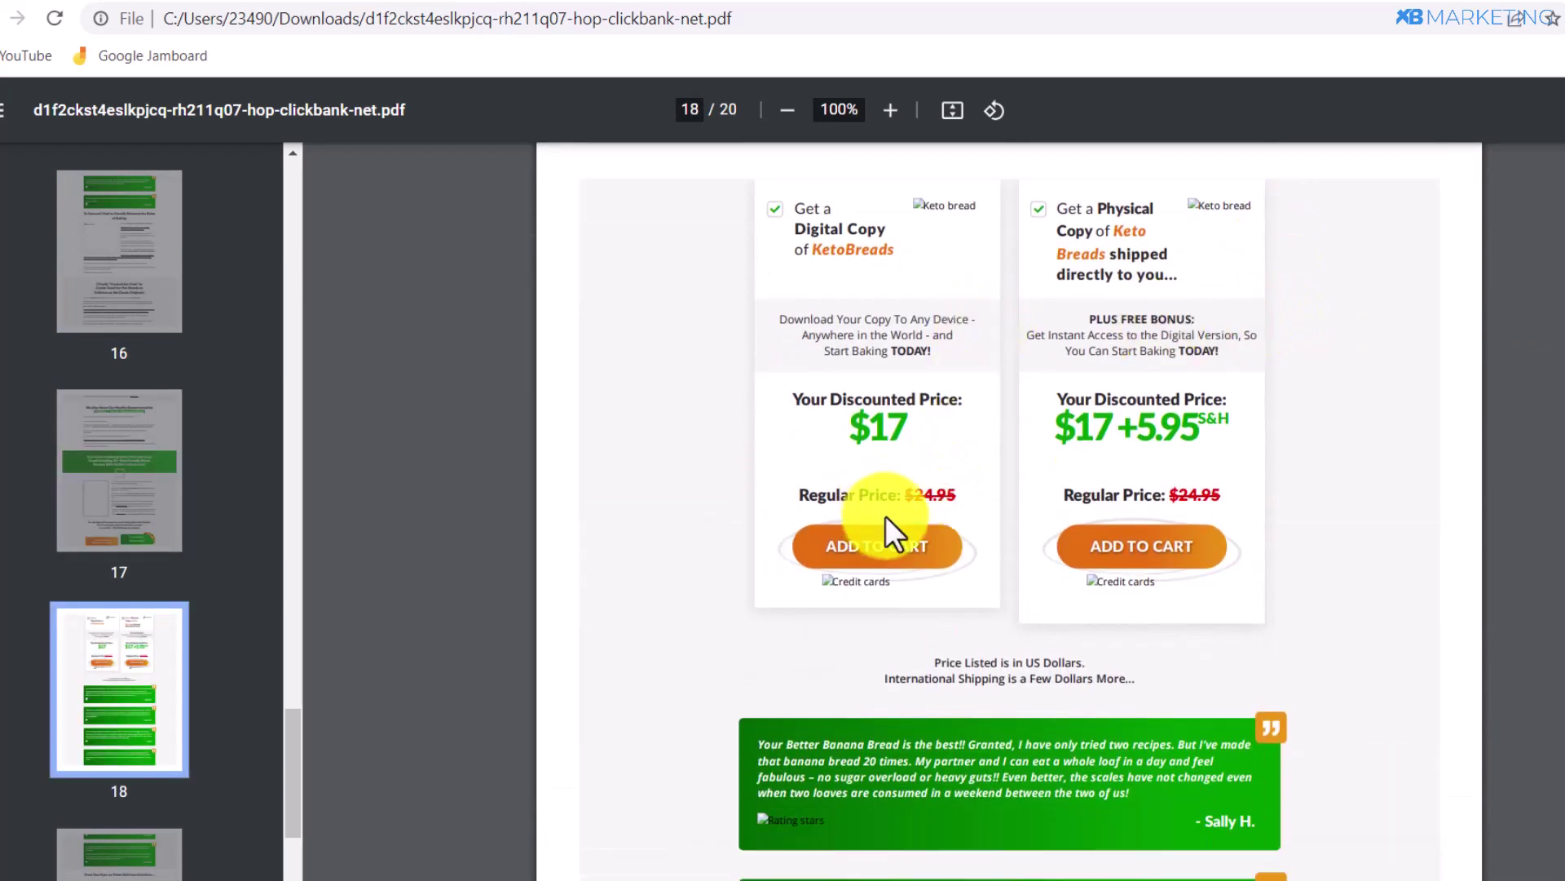
{"action": "left_click", "coordinate": [882, 572]}
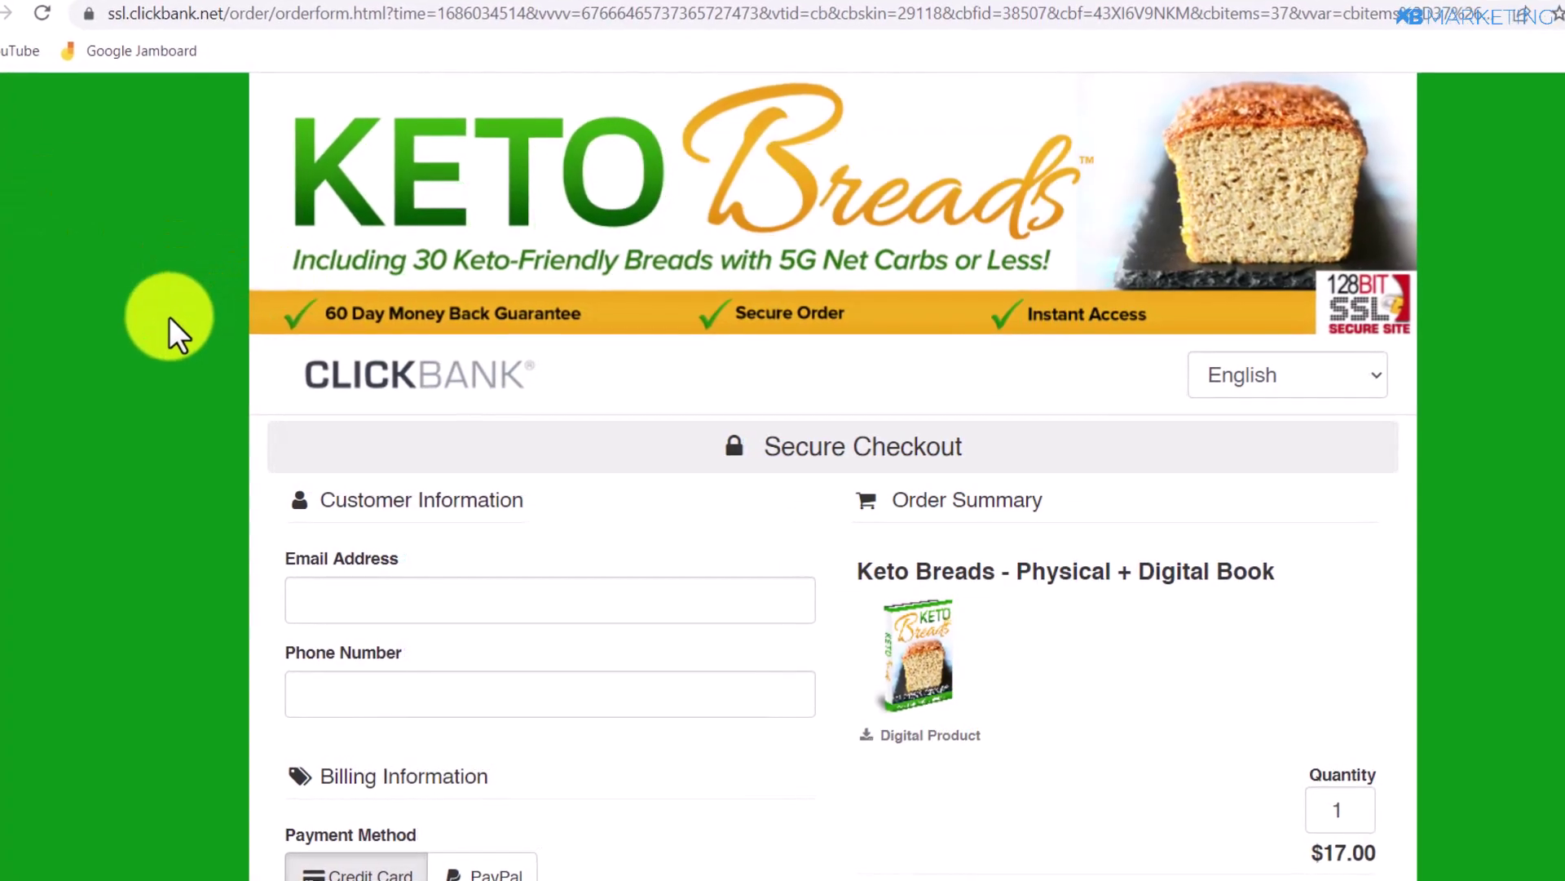
{"action": "scroll", "coordinate": [169, 317], "scroll_direction": "down", "scroll_amount": 2}
{"action": "scroll", "coordinate": [259, 452], "scroll_direction": "down", "scroll_amount": 2}
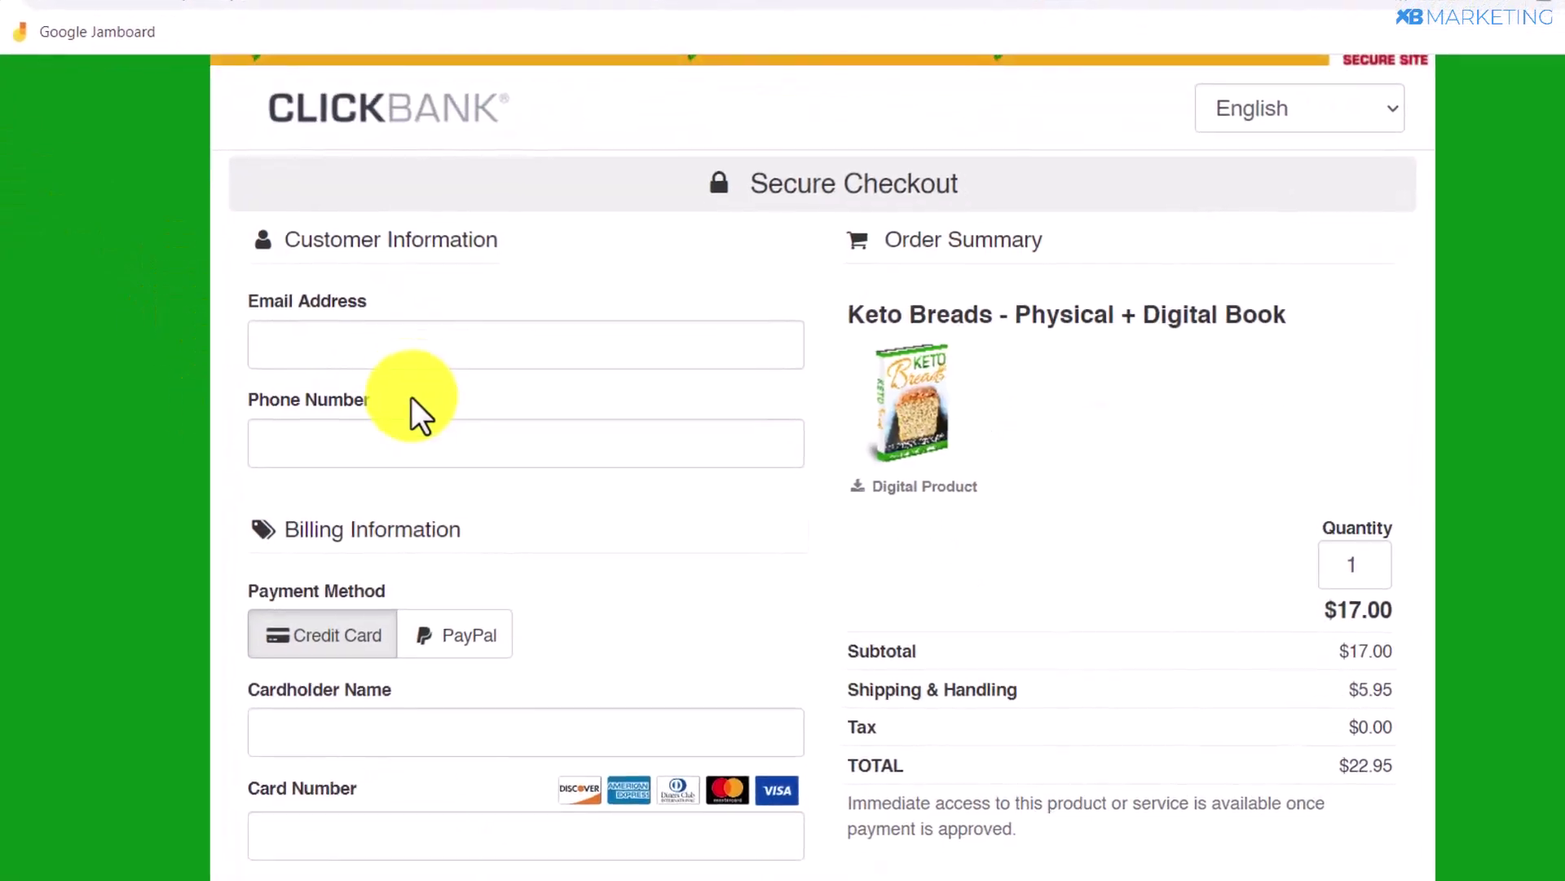
{"action": "scroll", "coordinate": [408, 392], "scroll_direction": "down", "scroll_amount": 3}
{"action": "scroll", "coordinate": [1386, 562], "scroll_direction": "down", "scroll_amount": 2}
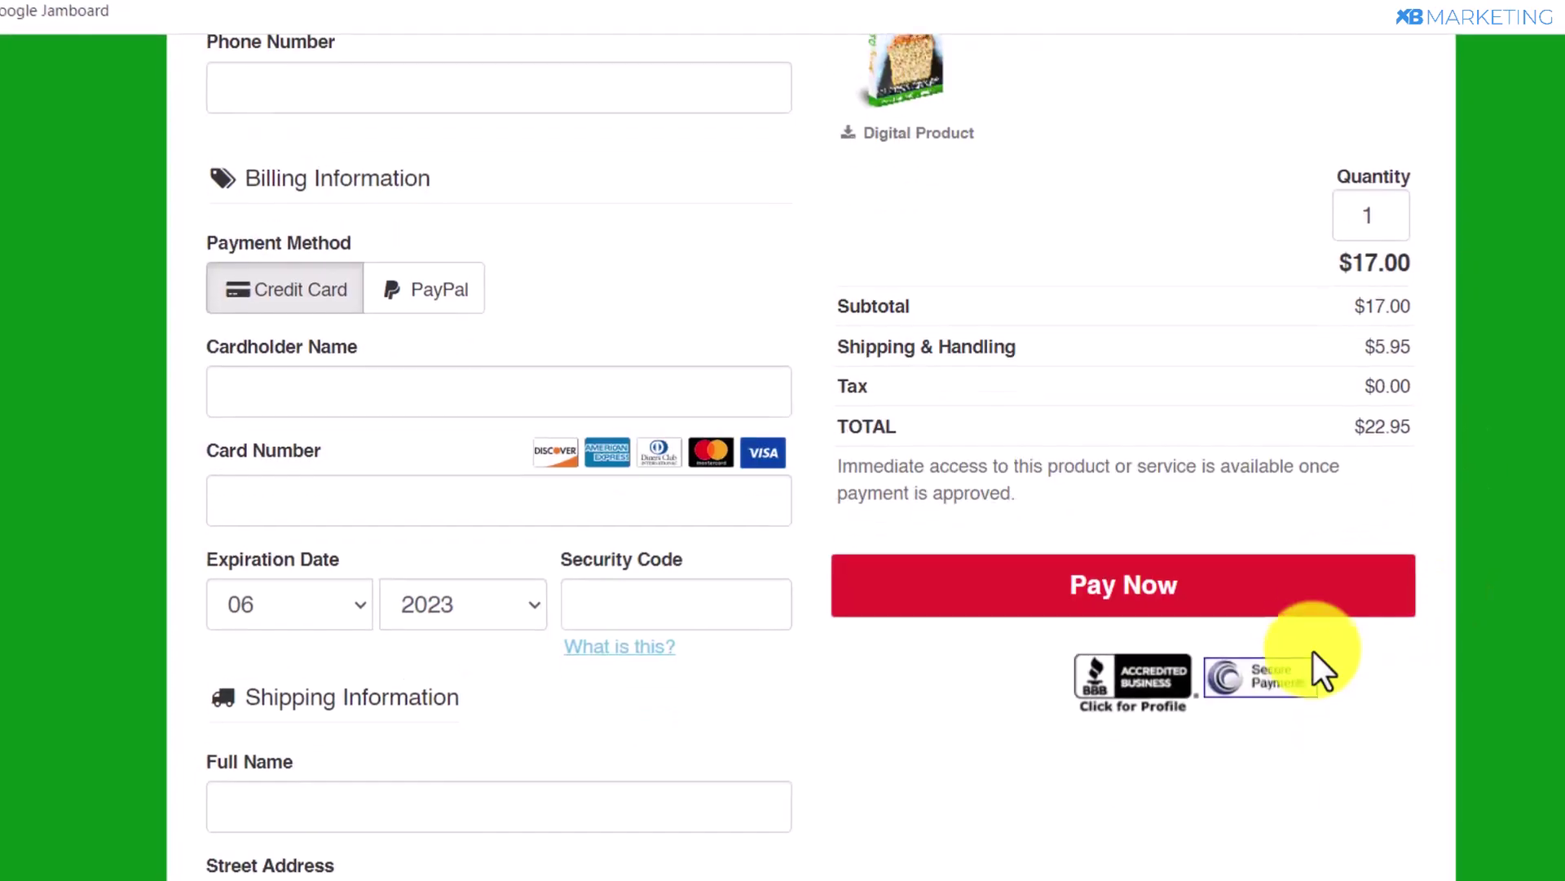
{"action": "scroll", "coordinate": [1090, 682], "scroll_direction": "down", "scroll_amount": 5}
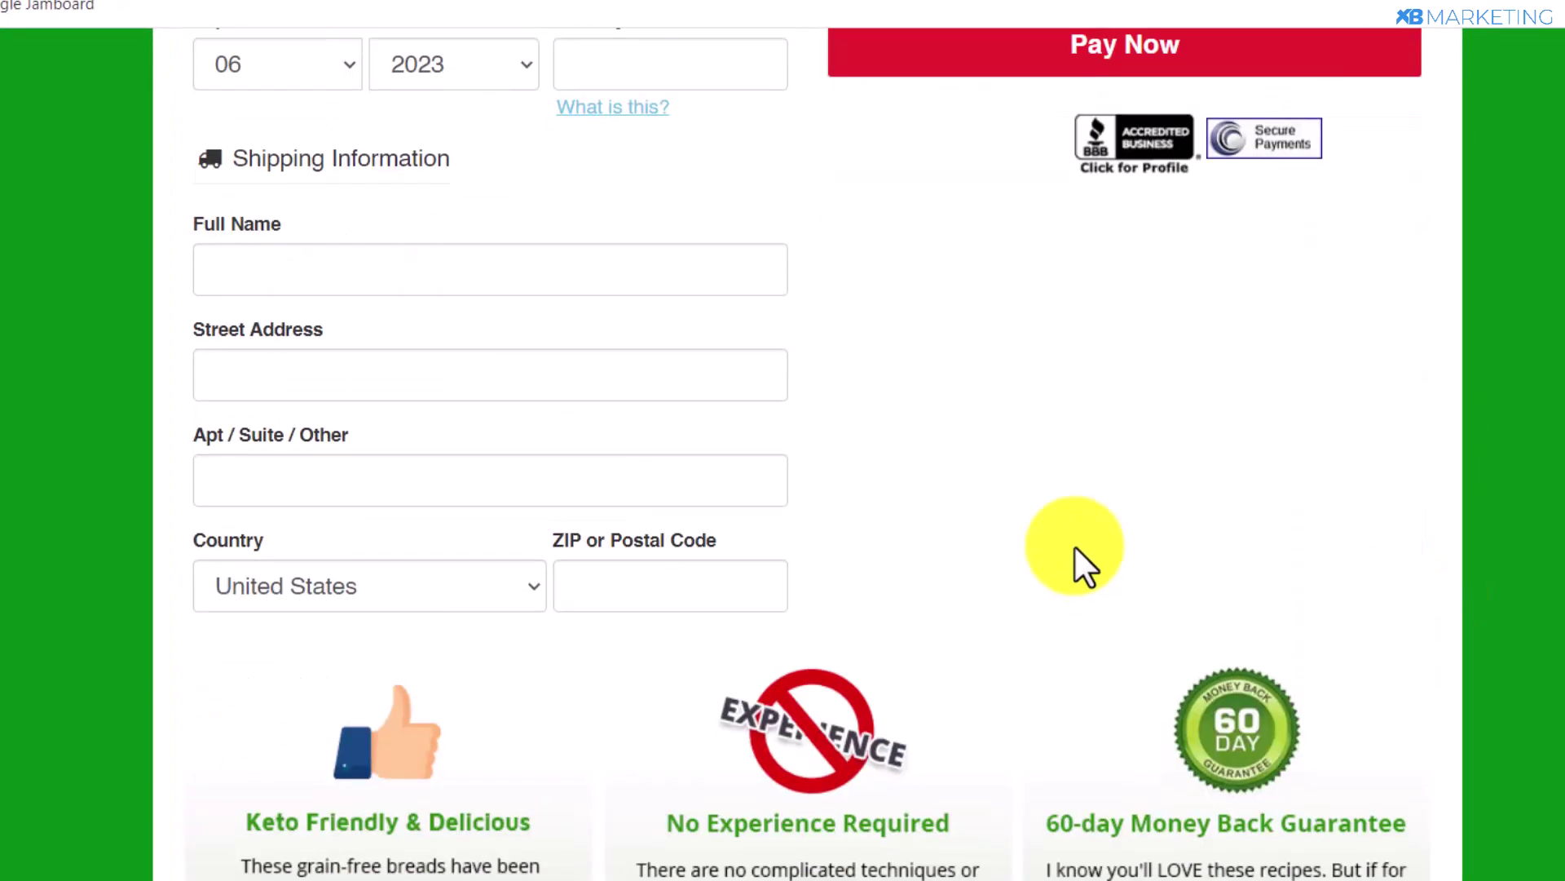
{"action": "scroll", "coordinate": [1073, 559], "scroll_direction": "down", "scroll_amount": 2}
{"action": "scroll", "coordinate": [1066, 549], "scroll_direction": "up", "scroll_amount": 10}
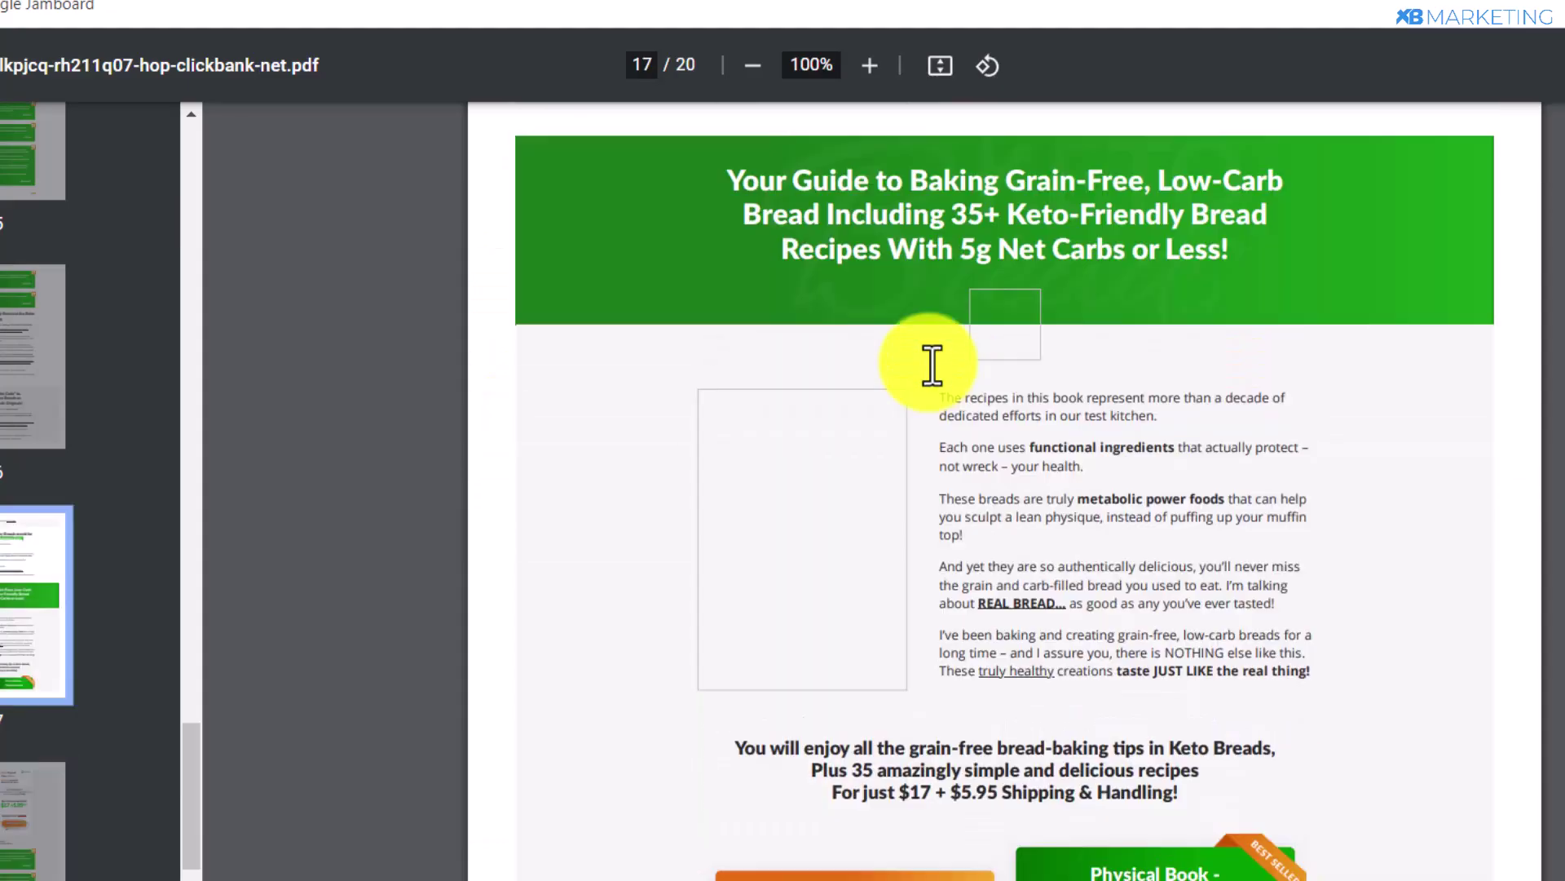
{"action": "scroll", "coordinate": [936, 359], "scroll_direction": "up", "scroll_amount": 15}
{"action": "scroll", "coordinate": [934, 360], "scroll_direction": "up", "scroll_amount": 15}
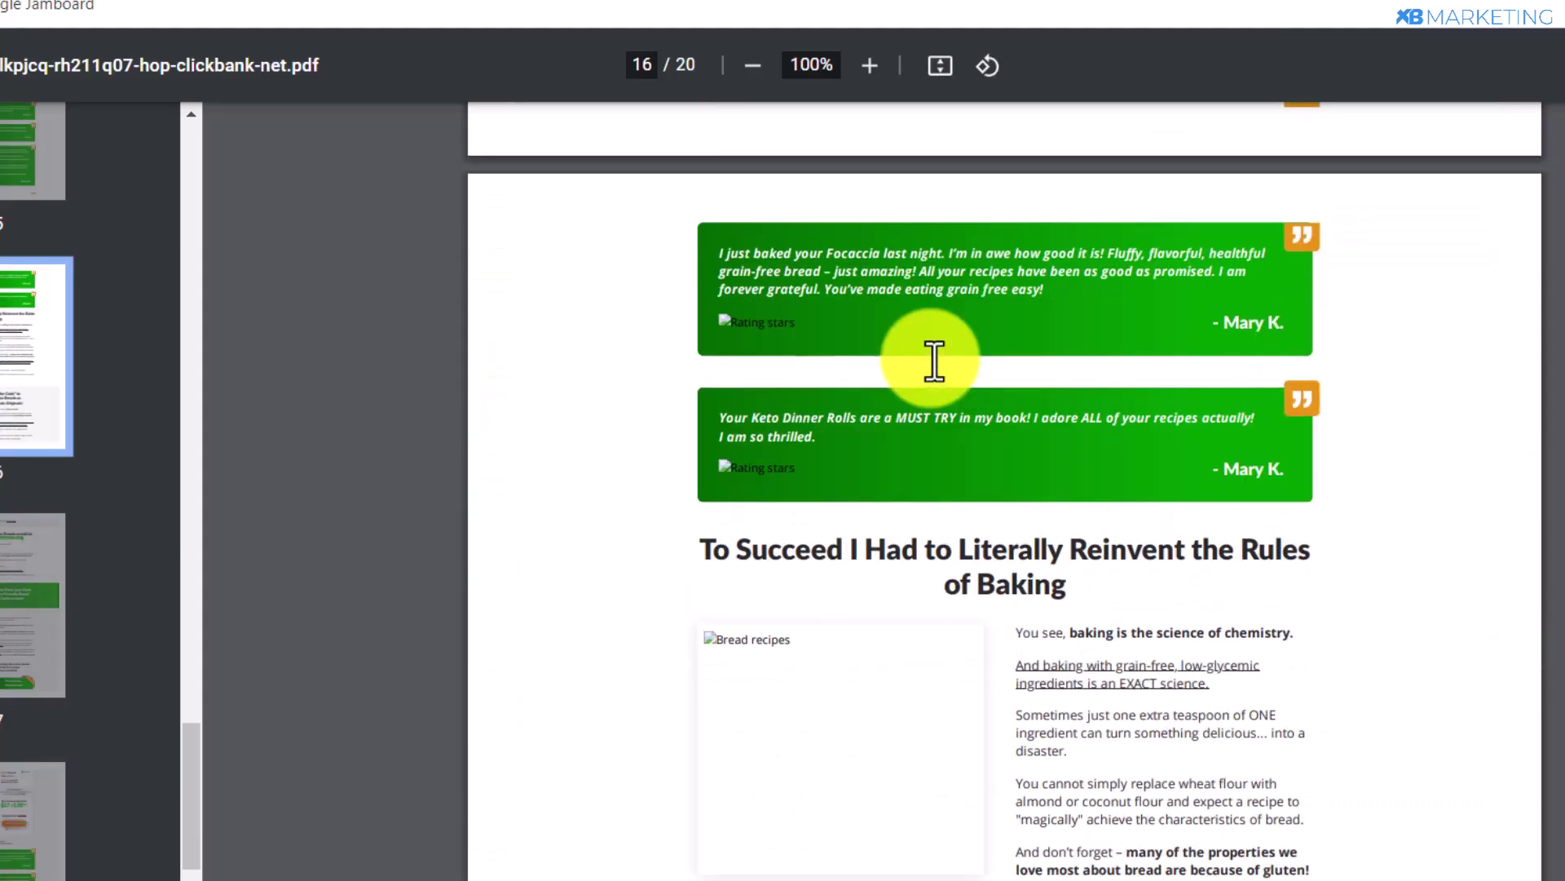
{"action": "scroll", "coordinate": [935, 359], "scroll_direction": "up", "scroll_amount": 15}
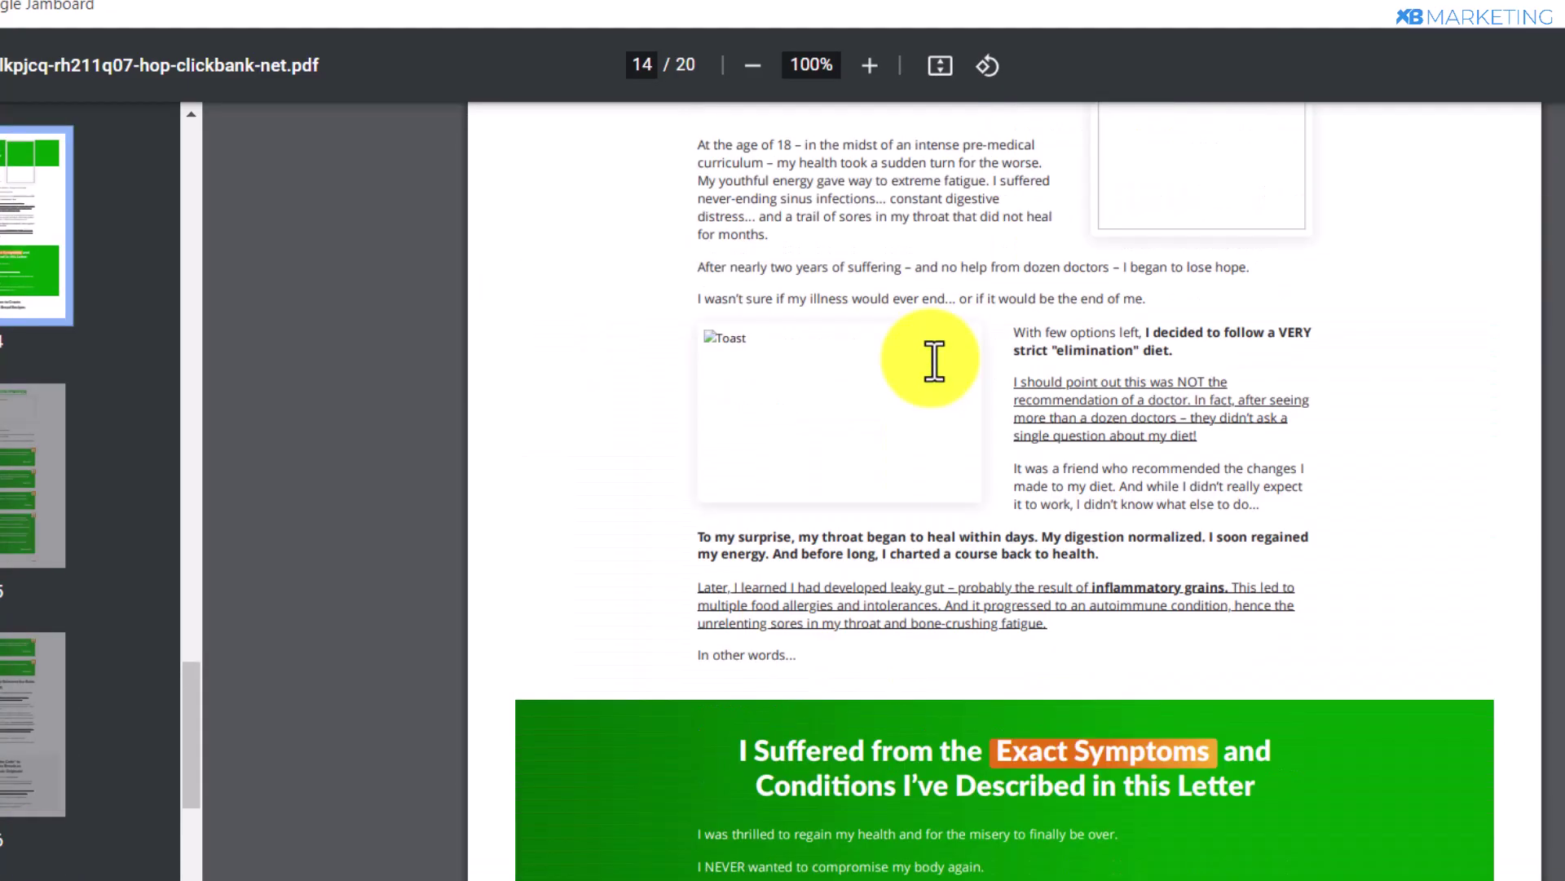
{"action": "scroll", "coordinate": [934, 359], "scroll_direction": "up", "scroll_amount": 1}
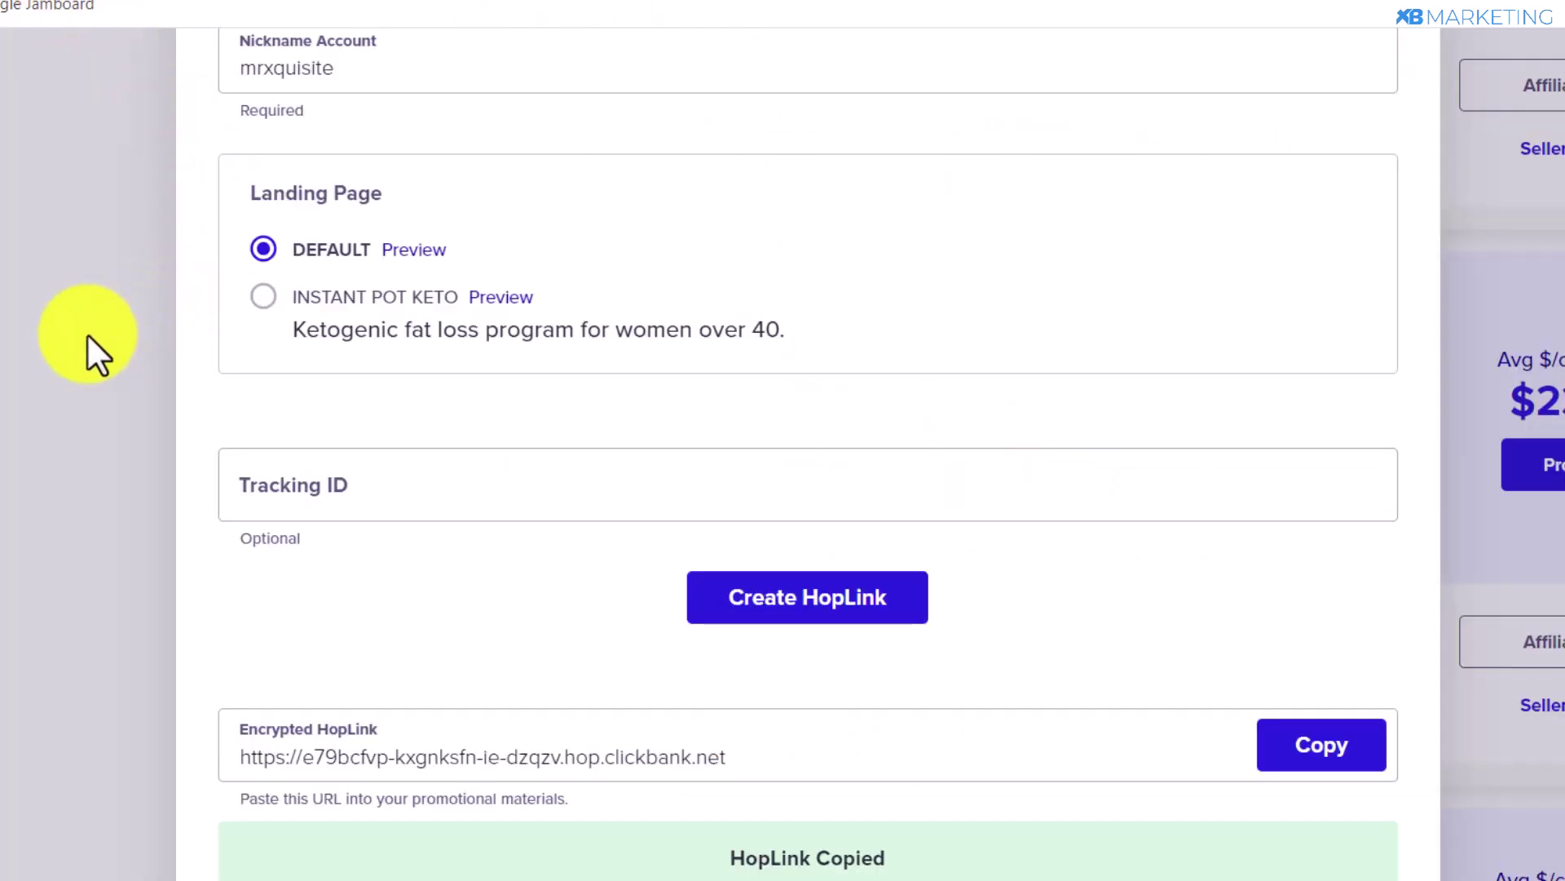
{"action": "left_click", "coordinate": [86, 332]}
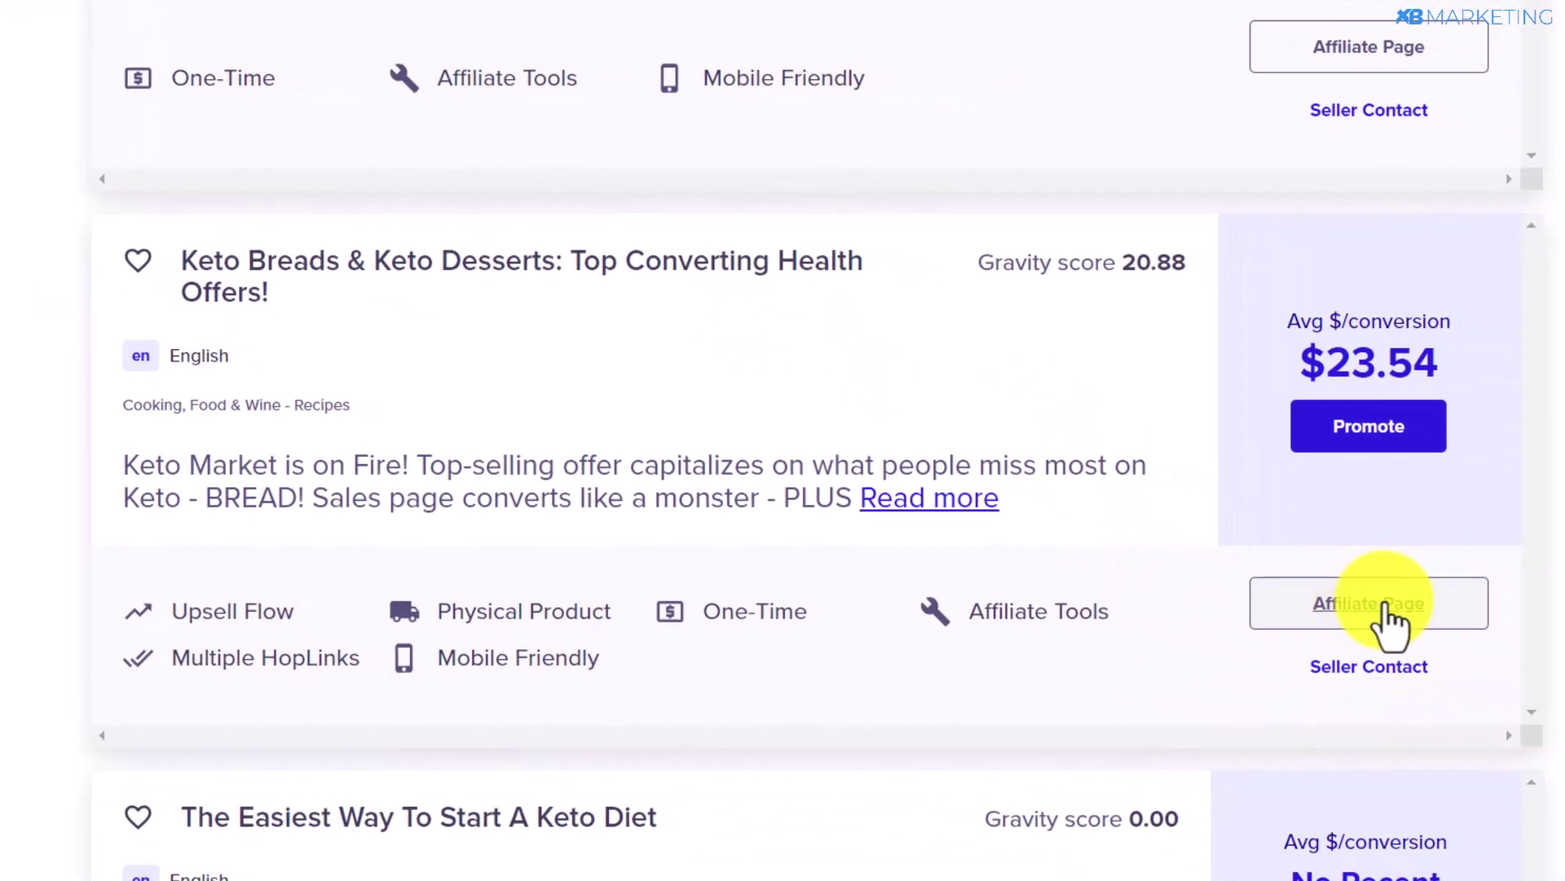
- Open the Keto Breads affiliate page, scroll to Banners & Images, and open the Keto Breads Ads + Banners Drive folder
{"action": "left_click", "coordinate": [1408, 617]}
{"action": "scroll", "coordinate": [881, 281], "scroll_direction": "down", "scroll_amount": 10}
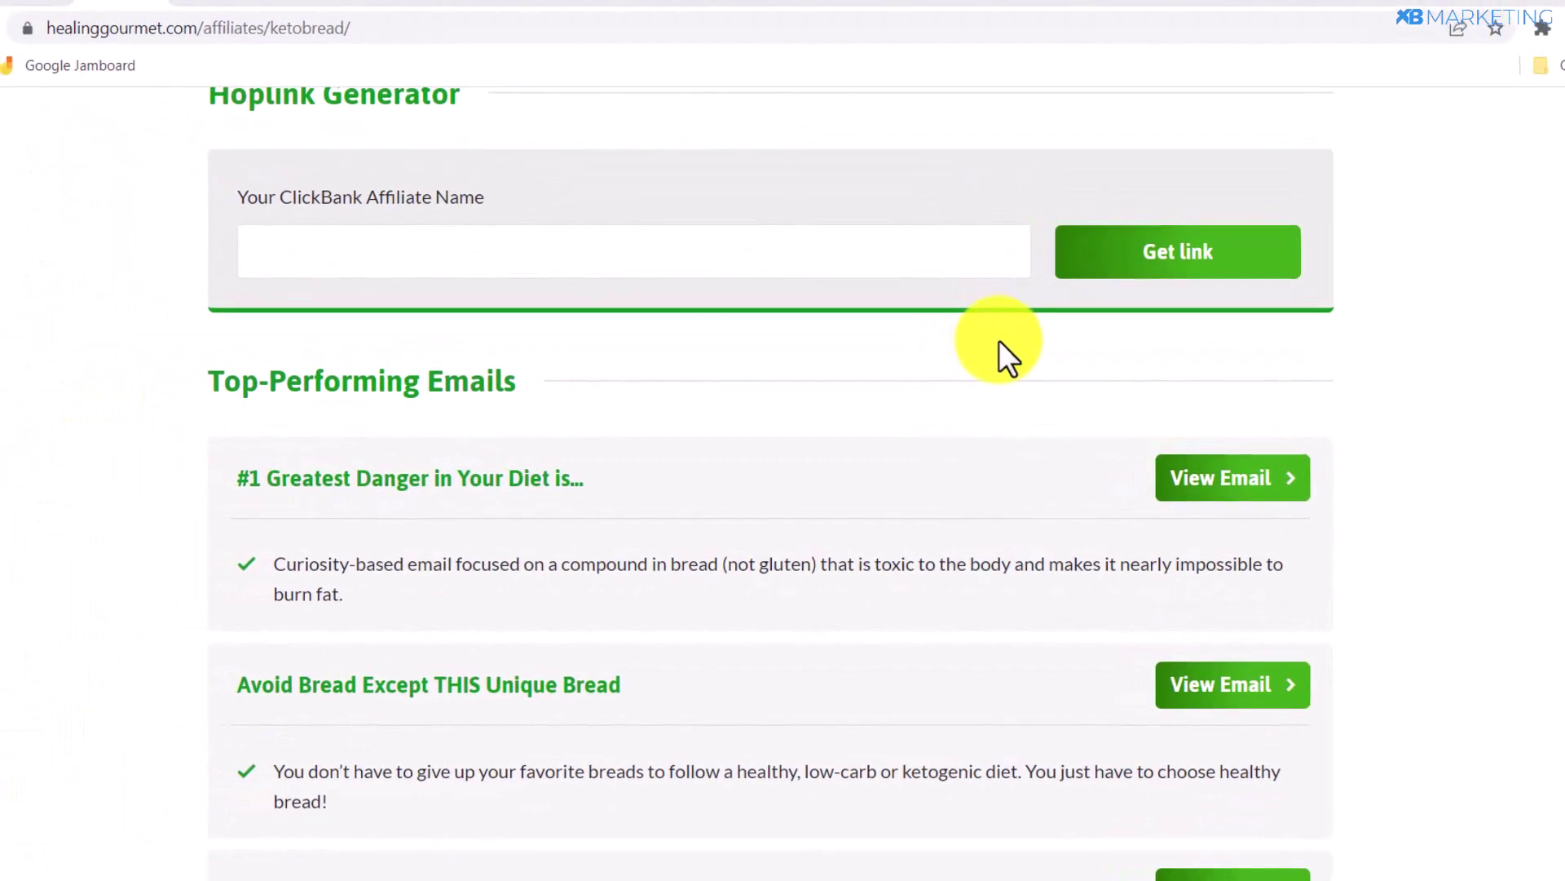
{"action": "scroll", "coordinate": [1000, 340], "scroll_direction": "down", "scroll_amount": 15}
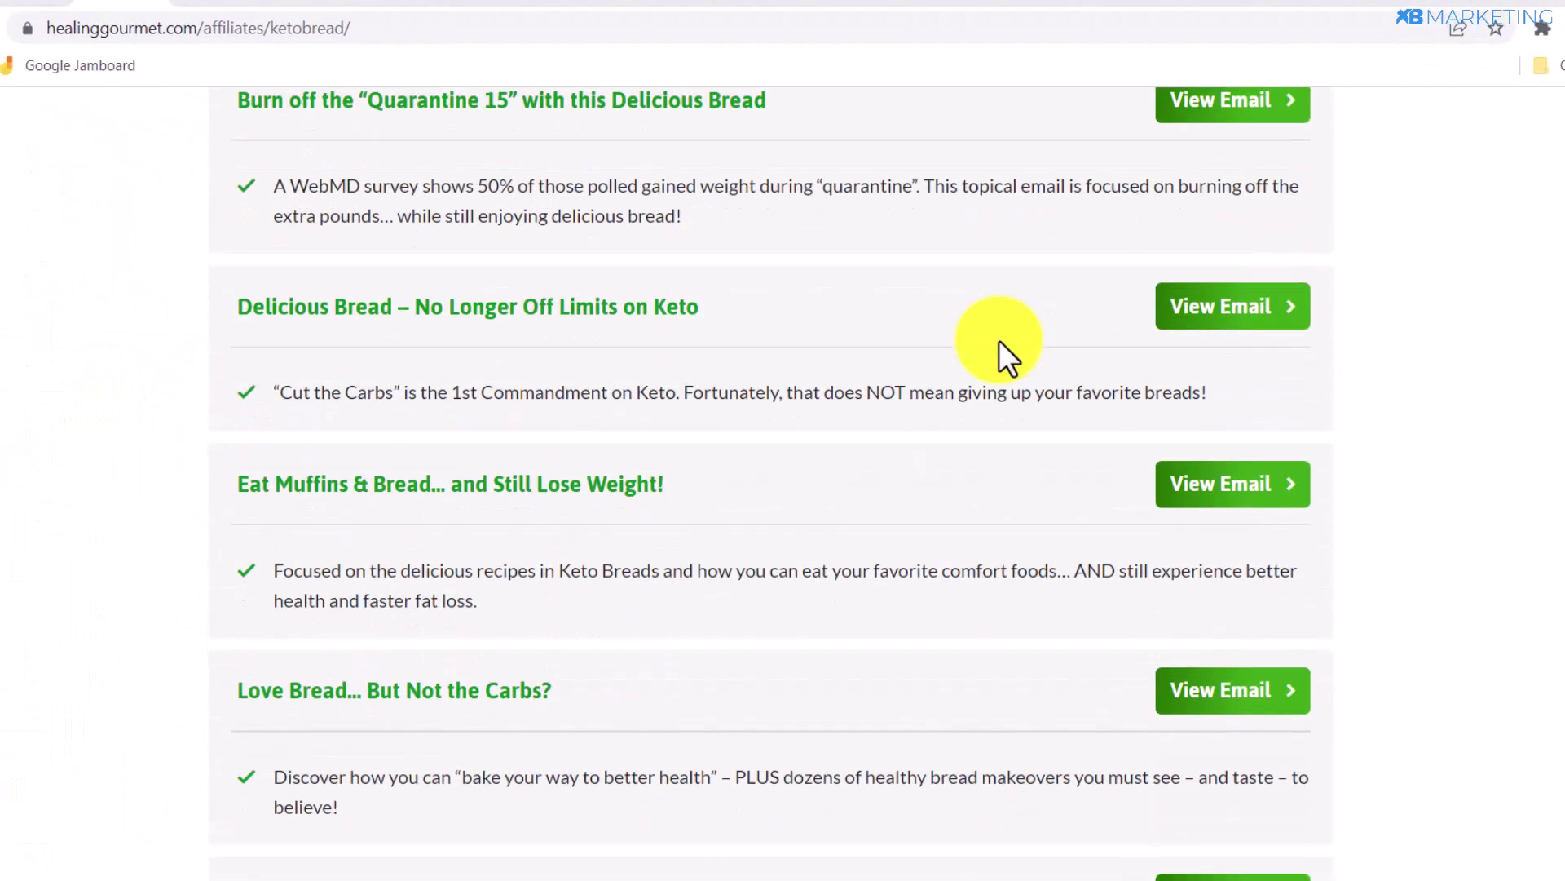
{"action": "scroll", "coordinate": [999, 340], "scroll_direction": "down", "scroll_amount": 4}
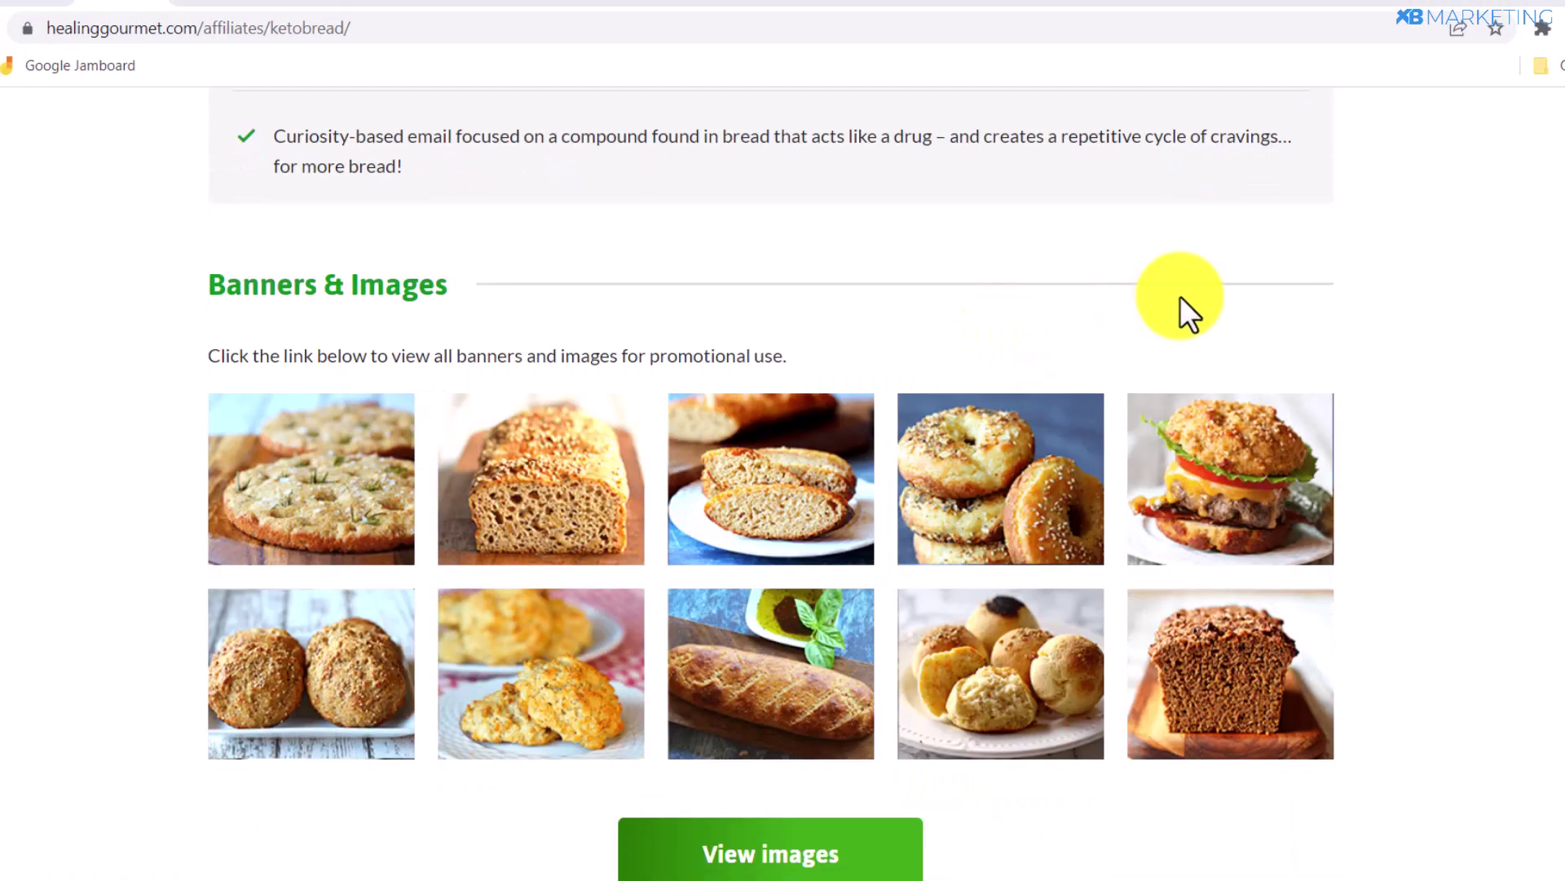
{"action": "scroll", "coordinate": [1221, 465], "scroll_direction": "down", "scroll_amount": 1}
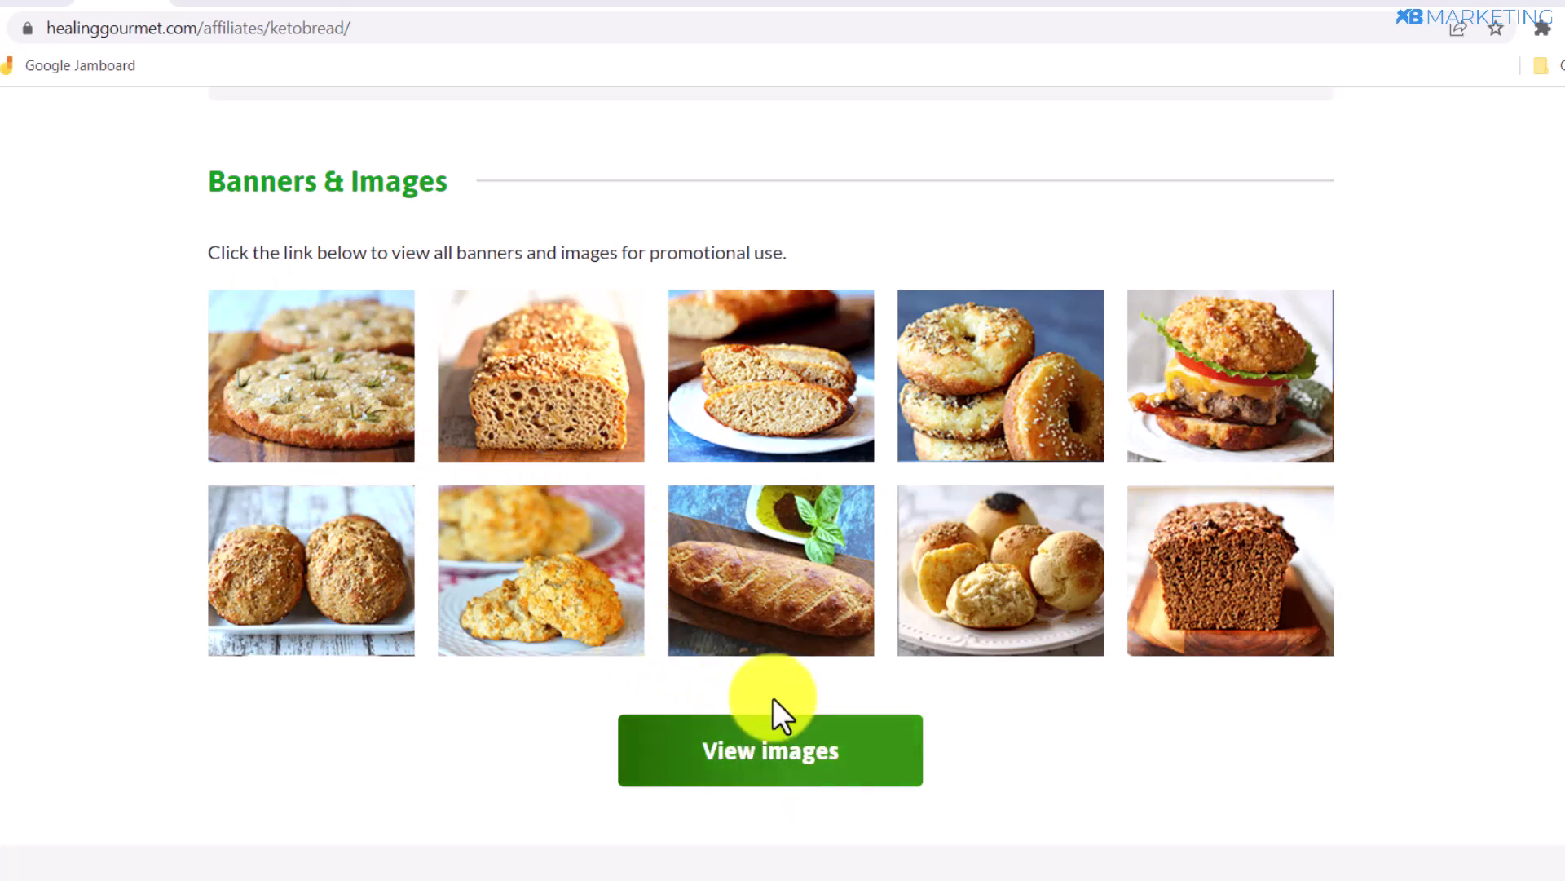
{"action": "left_click", "coordinate": [788, 760]}
- Find the KETO BURGER BUNS image in the shared folder and download it
{"action": "scroll", "coordinate": [1216, 327], "scroll_direction": "down", "scroll_amount": 2}
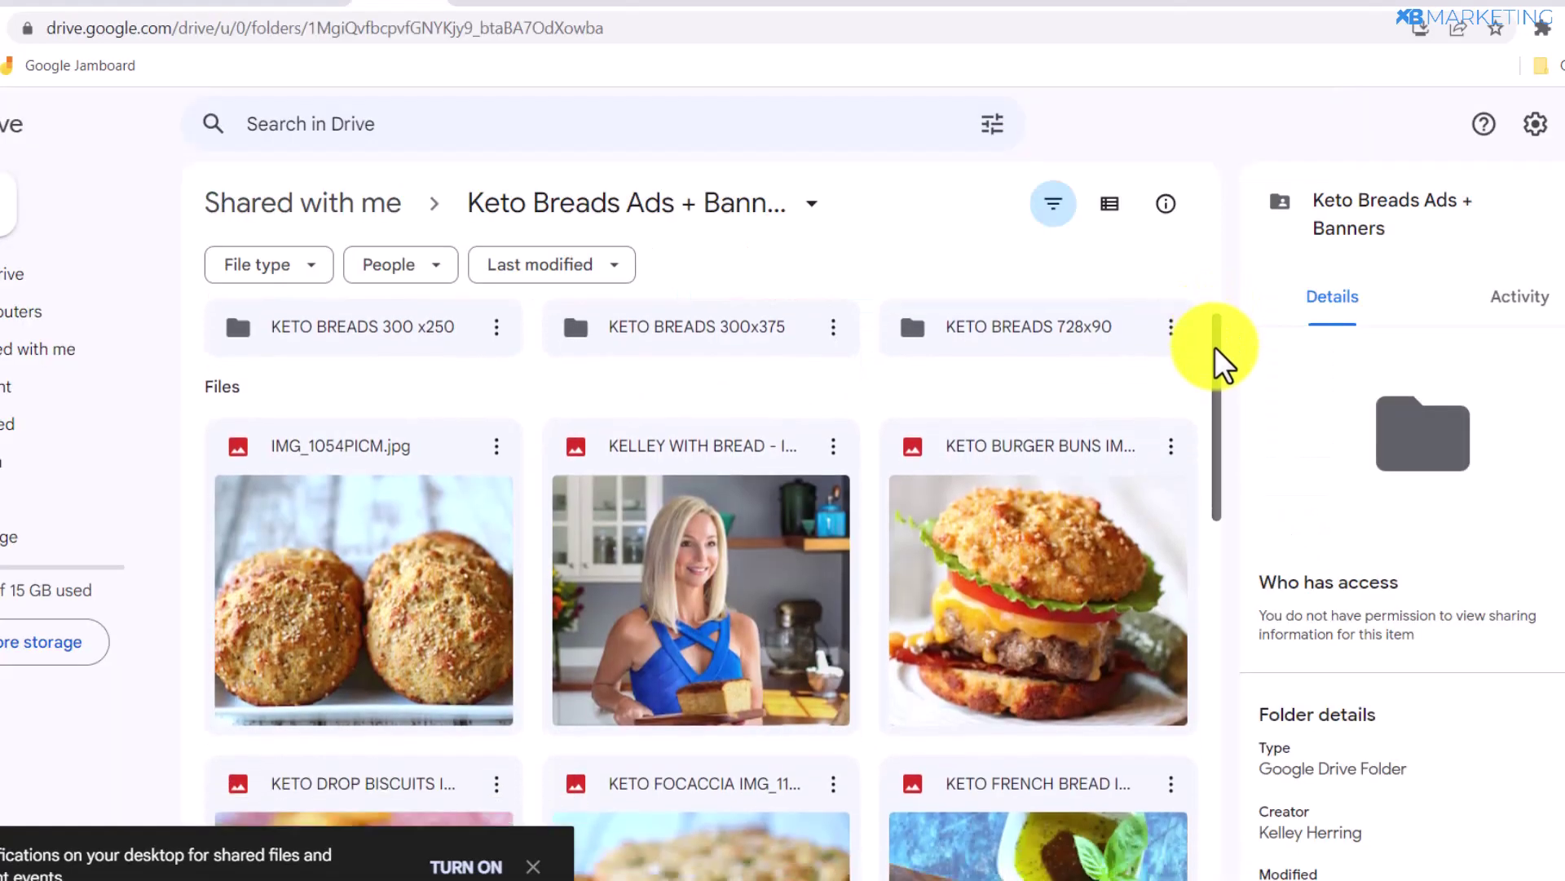
{"action": "scroll", "coordinate": [1214, 345], "scroll_direction": "down", "scroll_amount": 1}
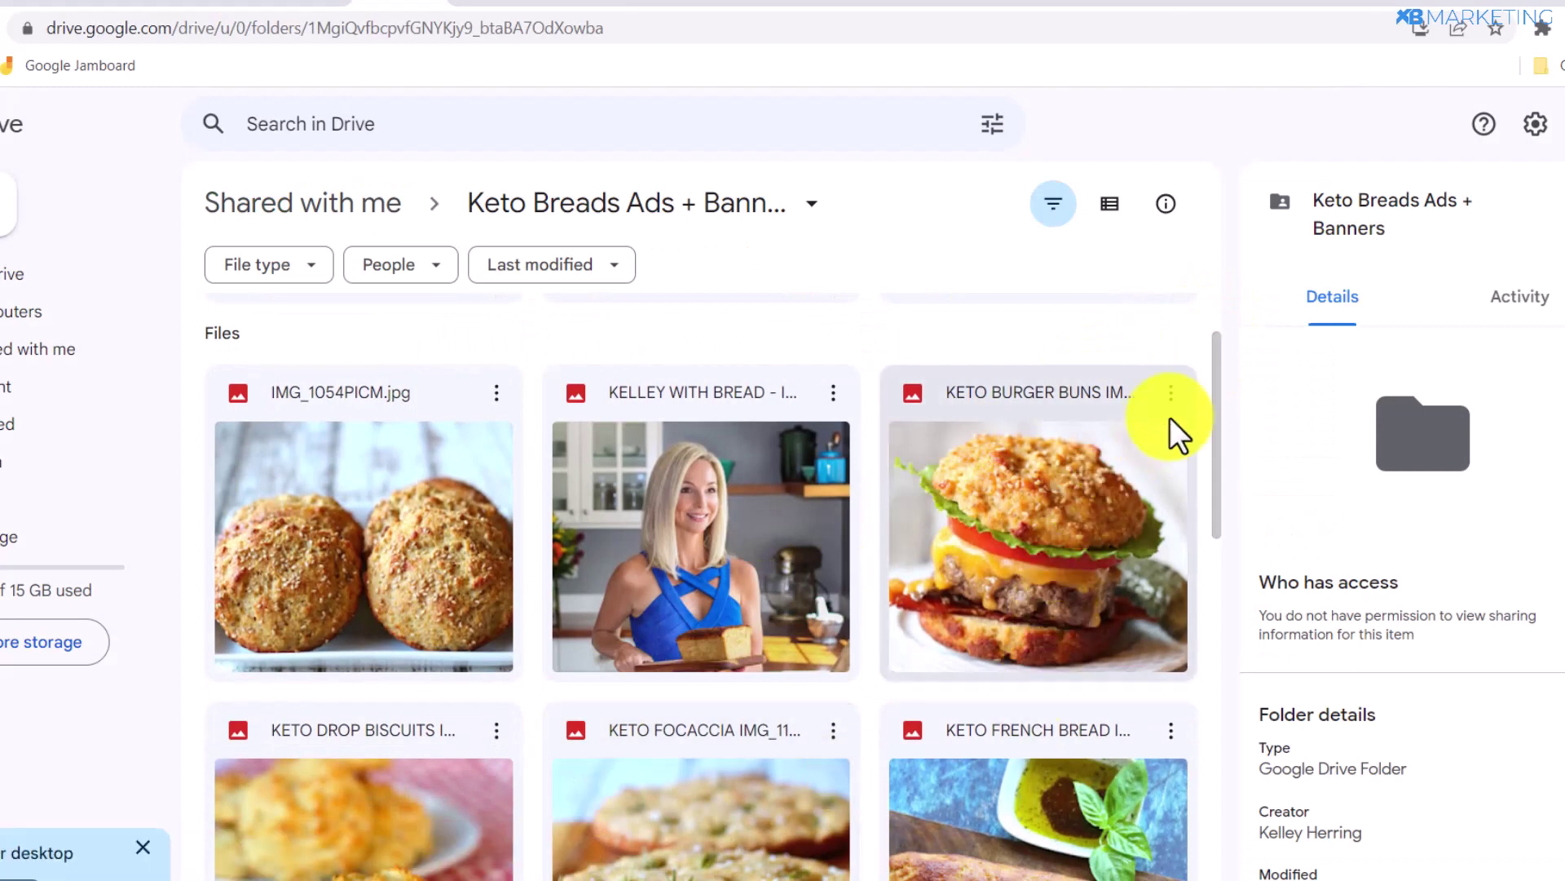
{"action": "left_click_drag", "start_coordinate": [1212, 387], "coordinate": [1206, 623]}
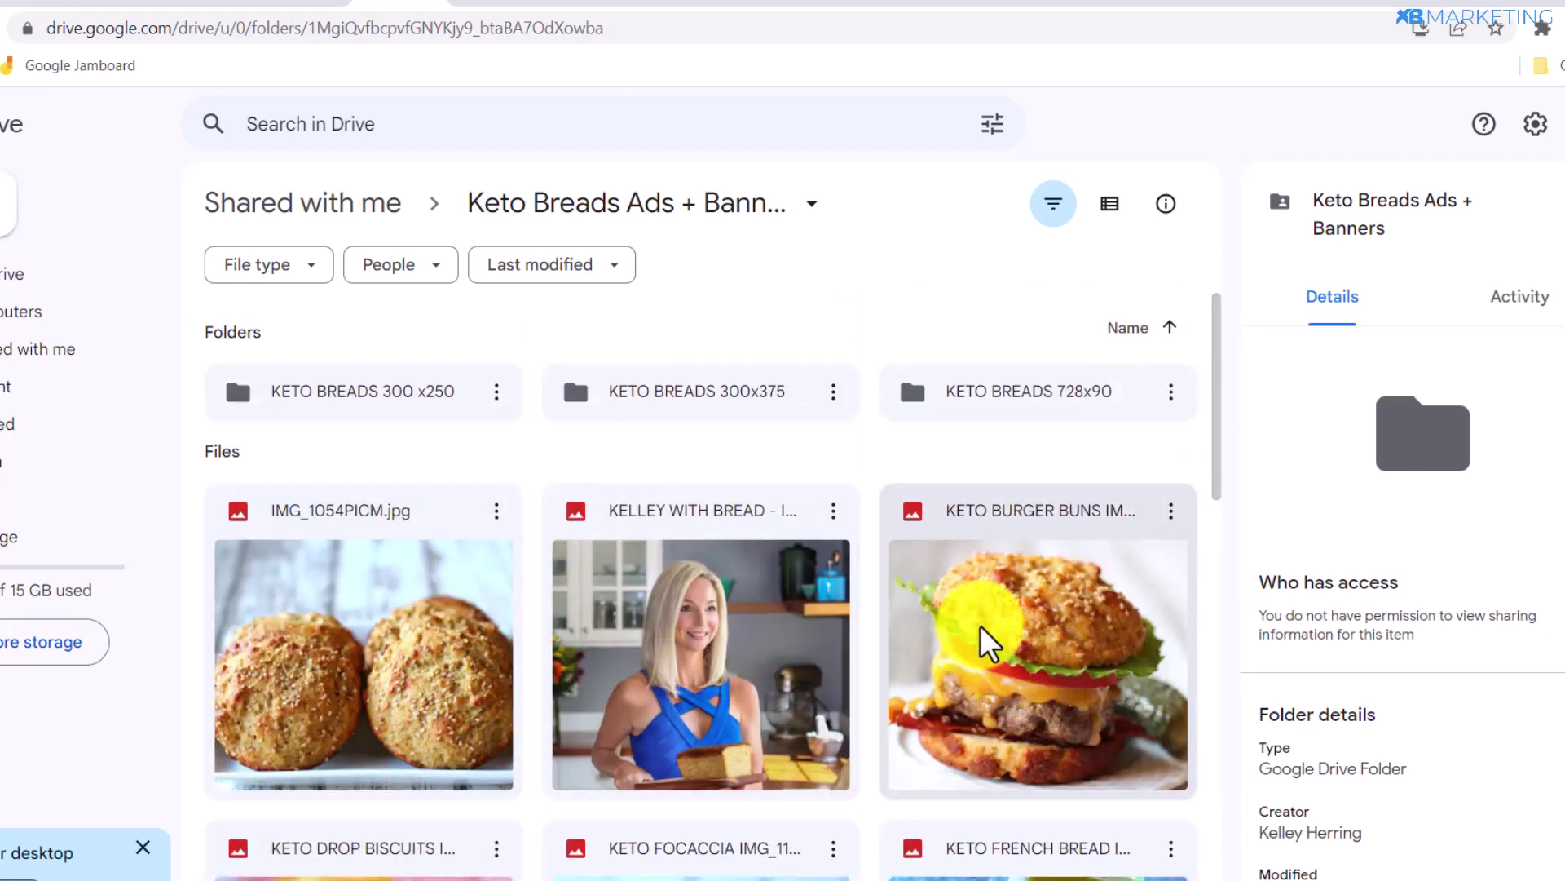
{"action": "scroll", "coordinate": [1038, 636], "scroll_direction": "down", "scroll_amount": 1}
{"action": "left_click", "coordinate": [1080, 624]}
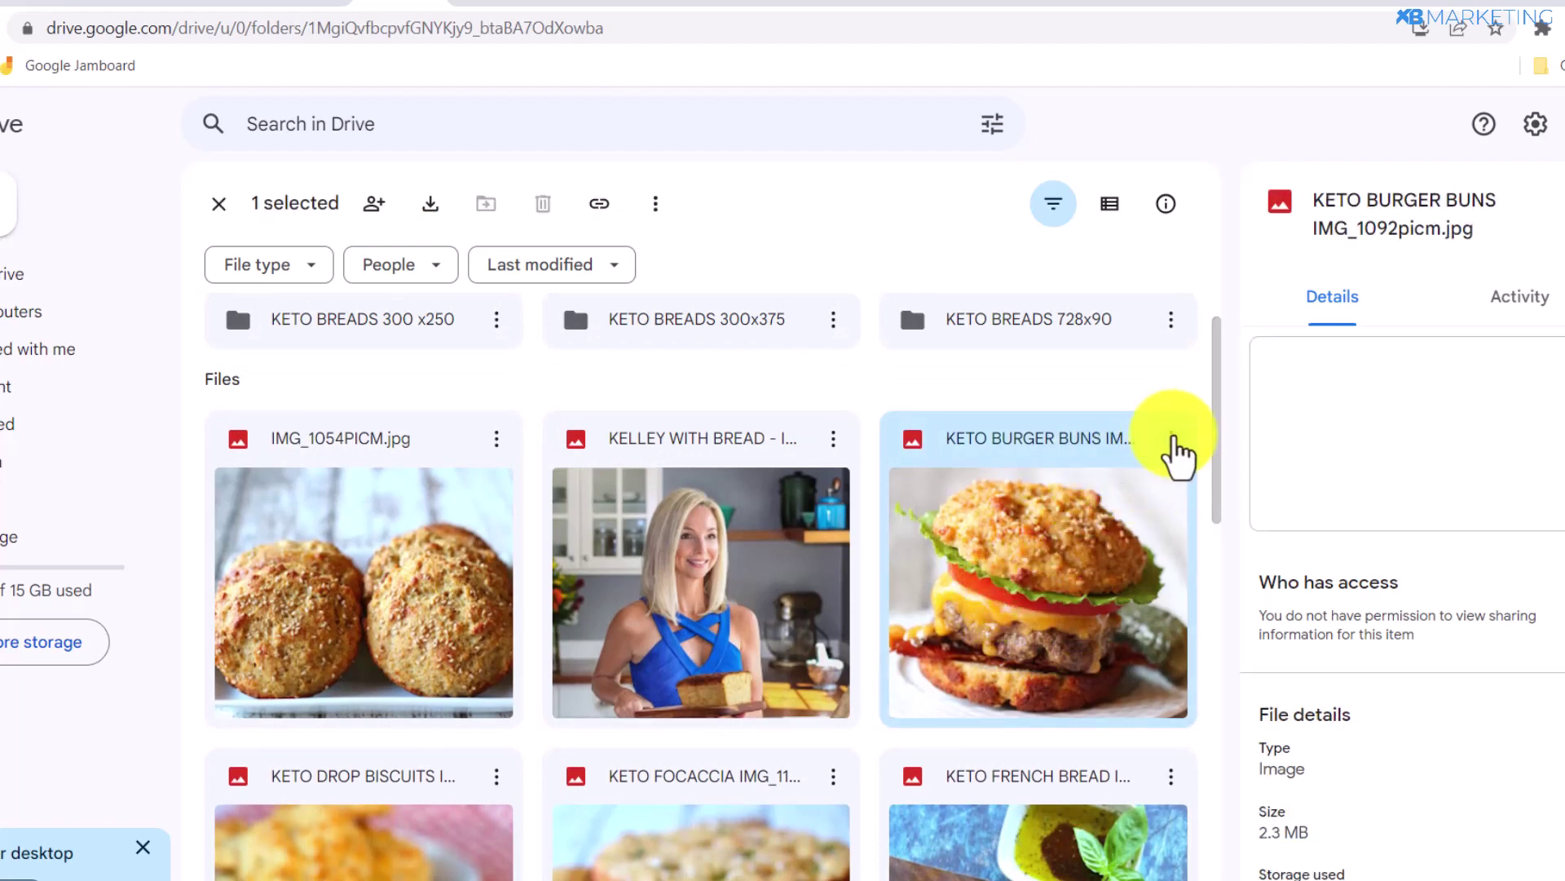
{"action": "left_click", "coordinate": [1172, 439]}
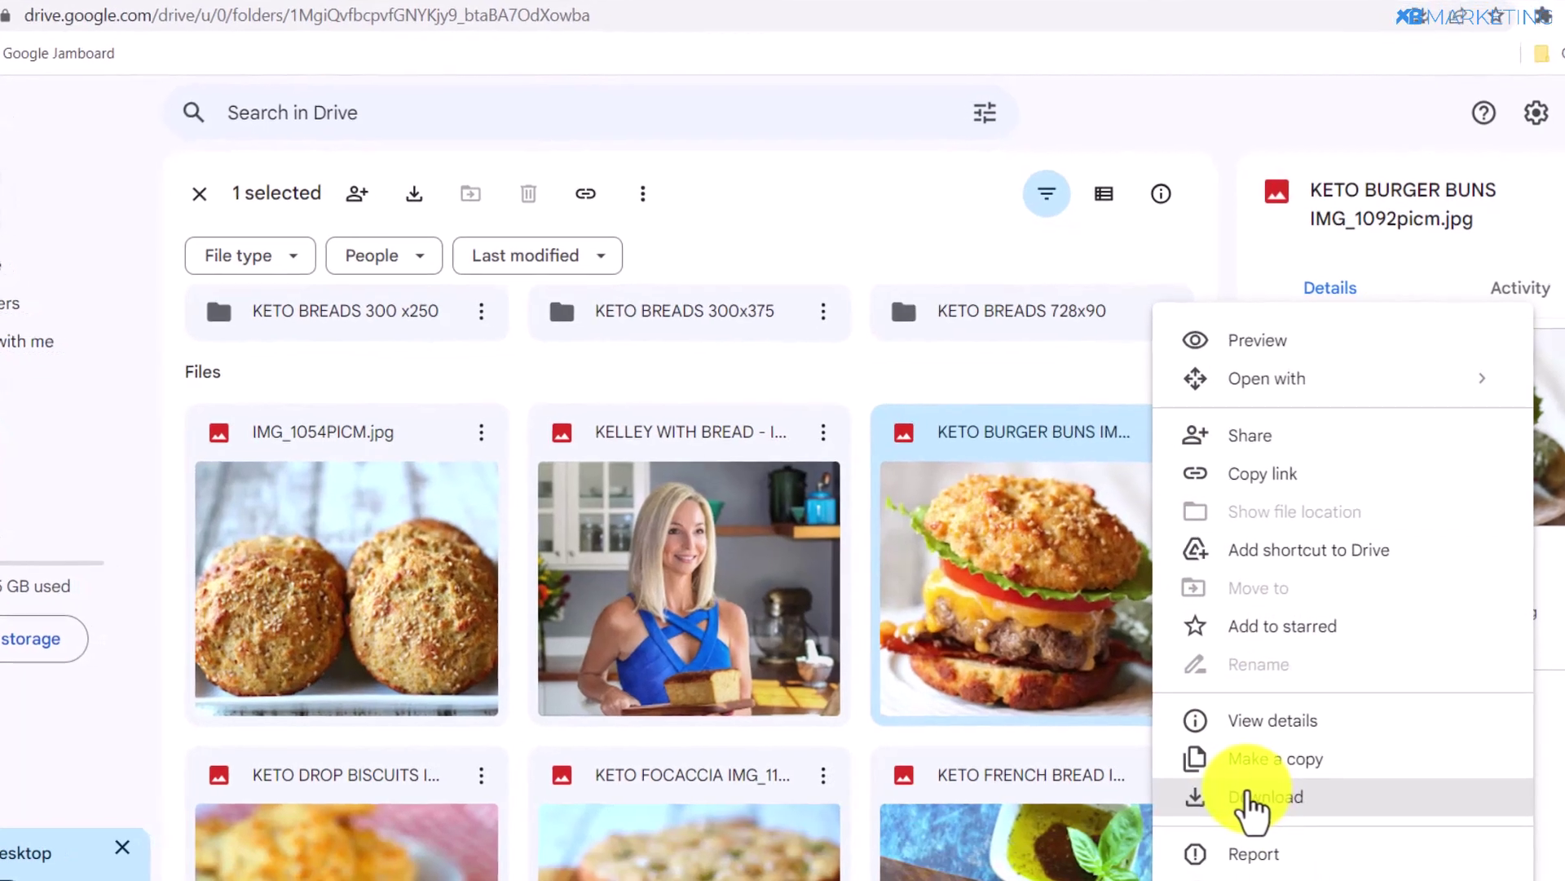
{"action": "left_click", "coordinate": [1256, 801]}
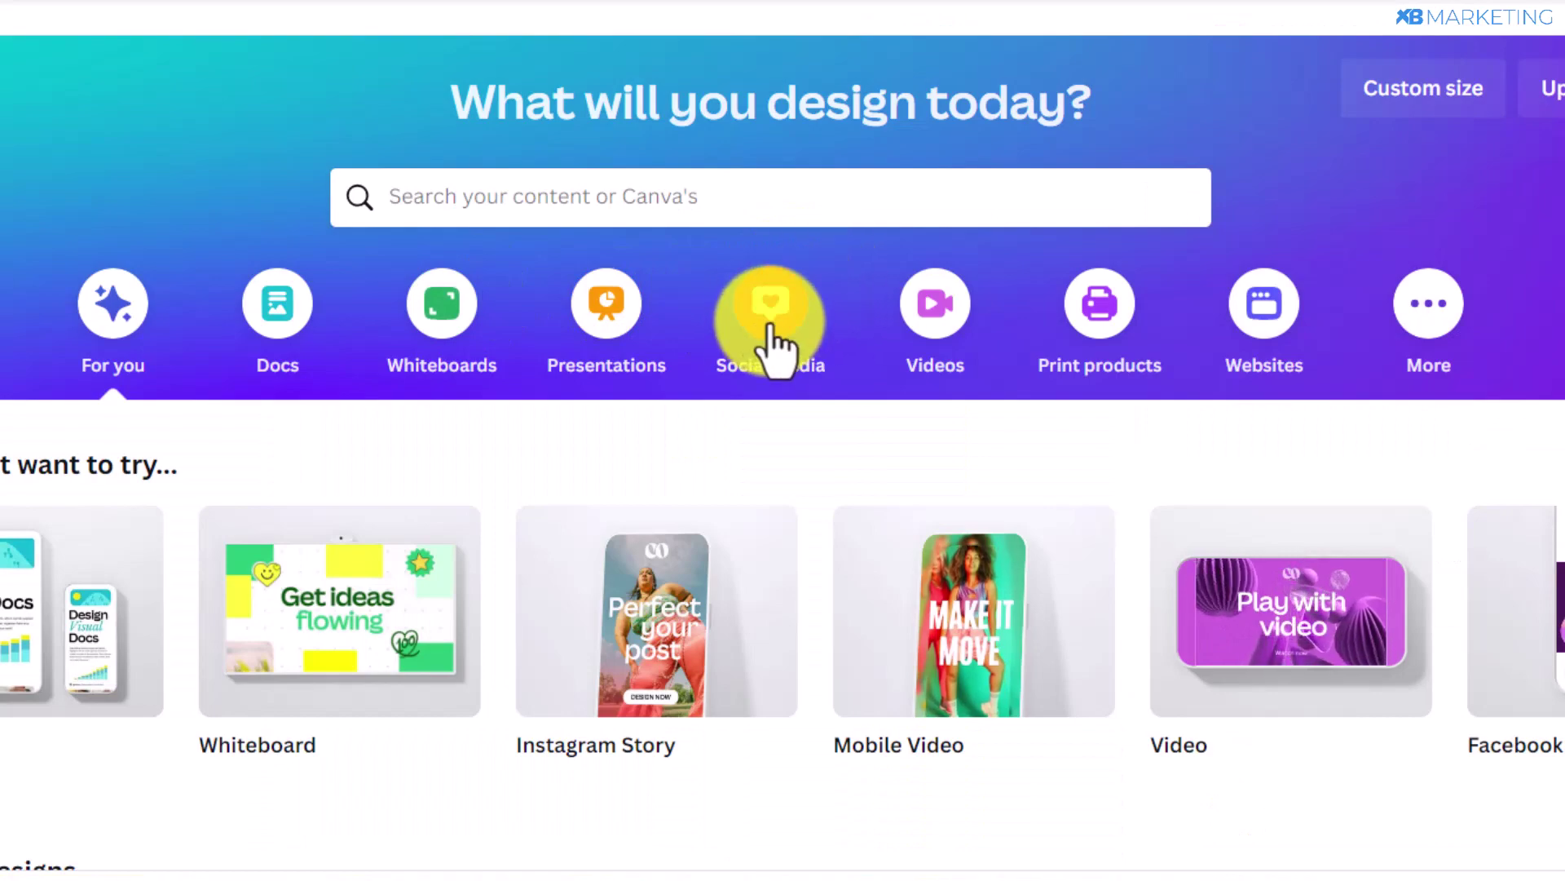
- Start a blank Pinterest Pin design from Canva's social media formats
{"action": "left_click", "coordinate": [772, 323]}
{"action": "left_click", "coordinate": [770, 326]}
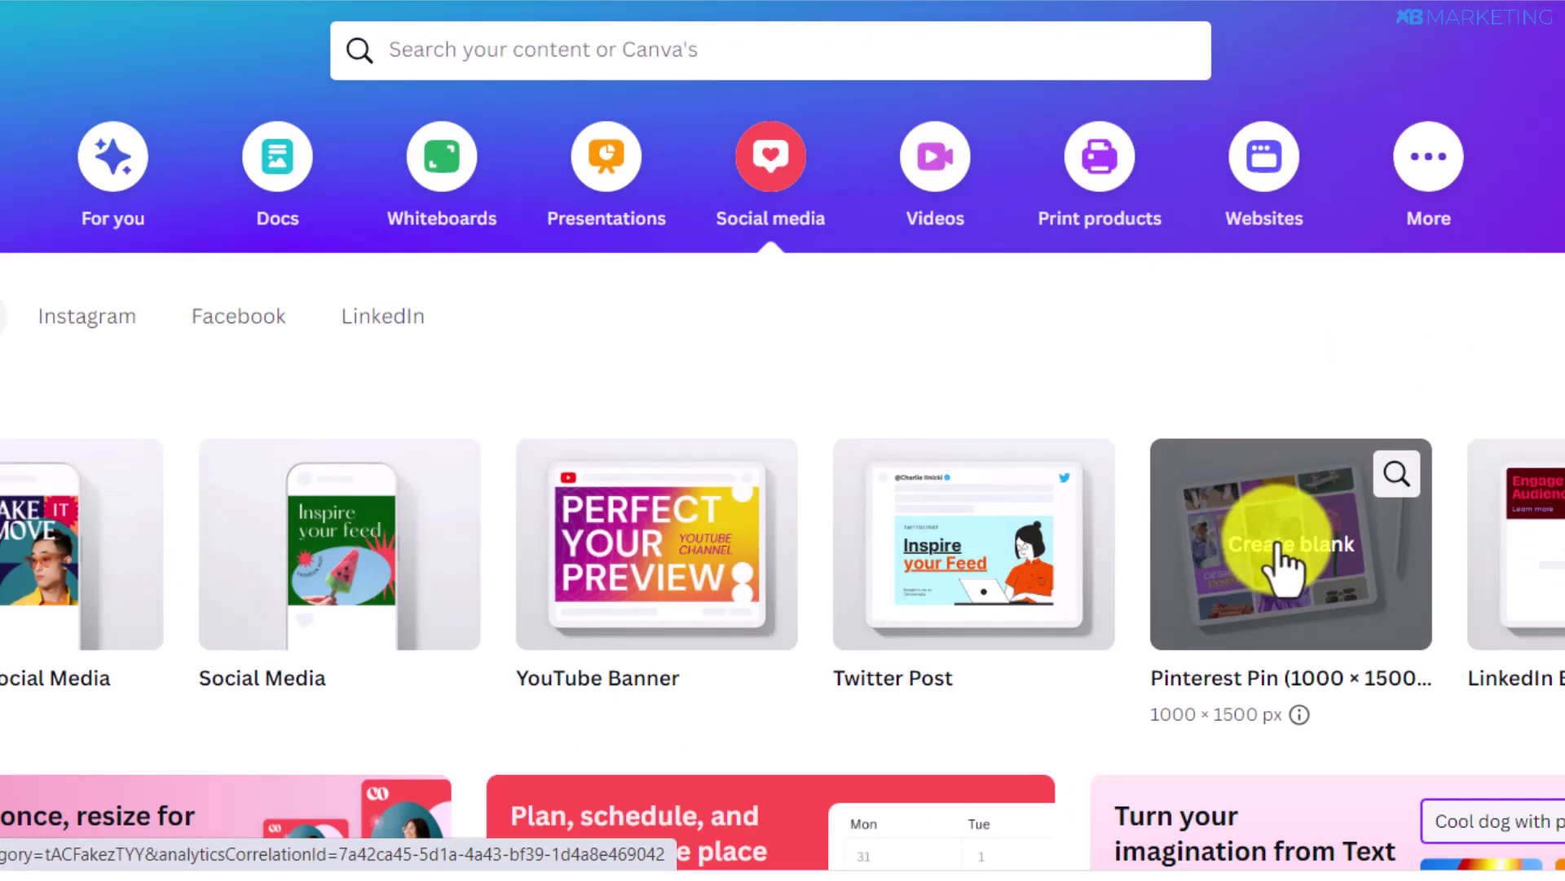
{"action": "left_click", "coordinate": [1278, 548]}
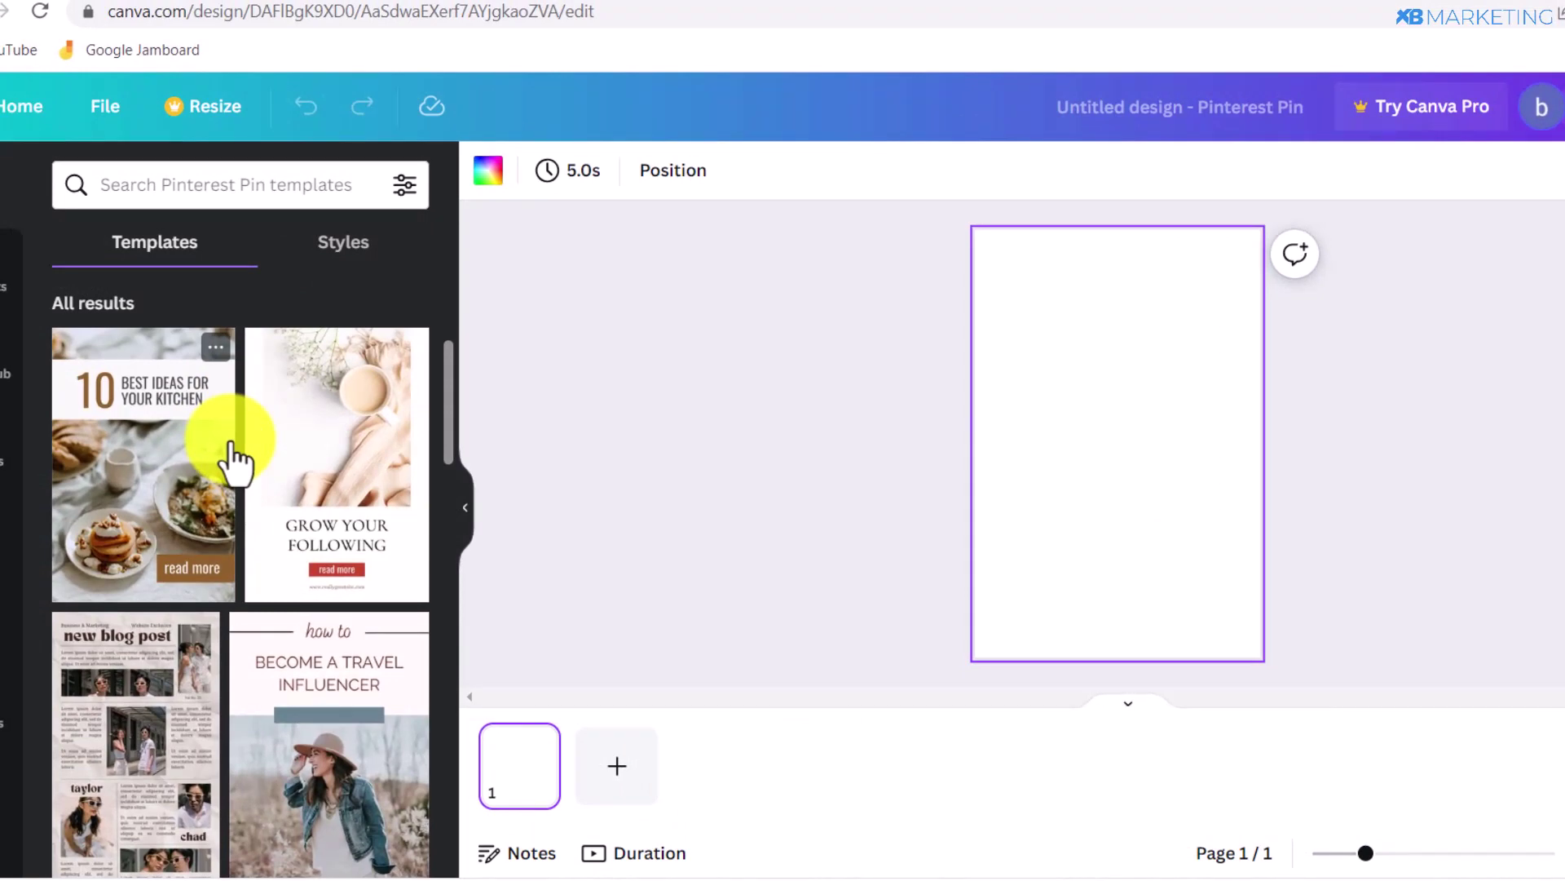
{"action": "scroll", "coordinate": [235, 461], "scroll_direction": "down", "scroll_amount": 3}
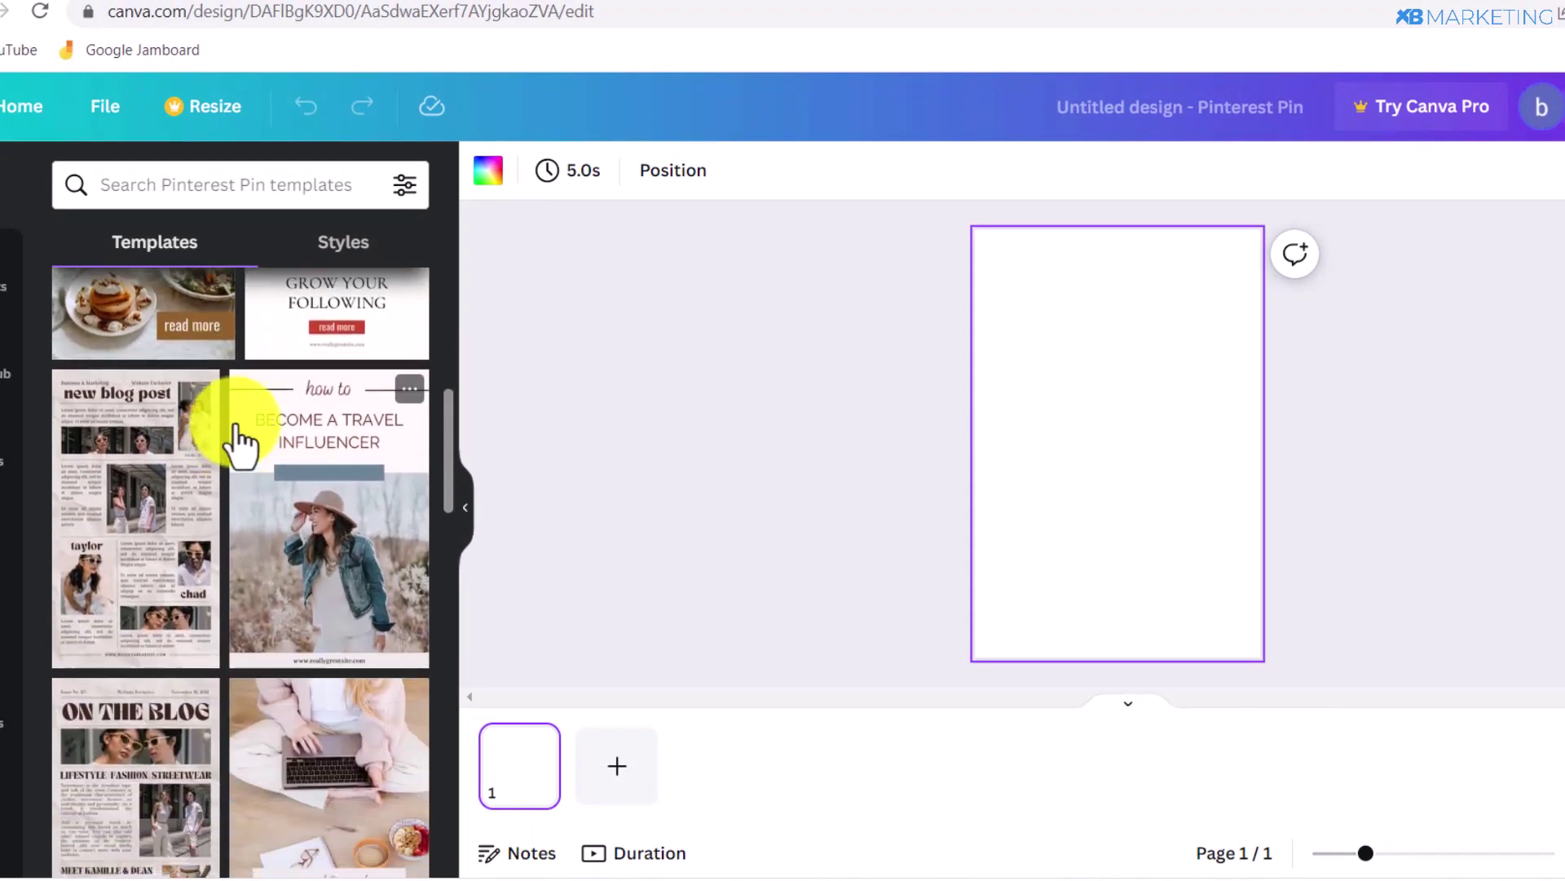
{"action": "scroll", "coordinate": [245, 466], "scroll_direction": "down", "scroll_amount": 1}
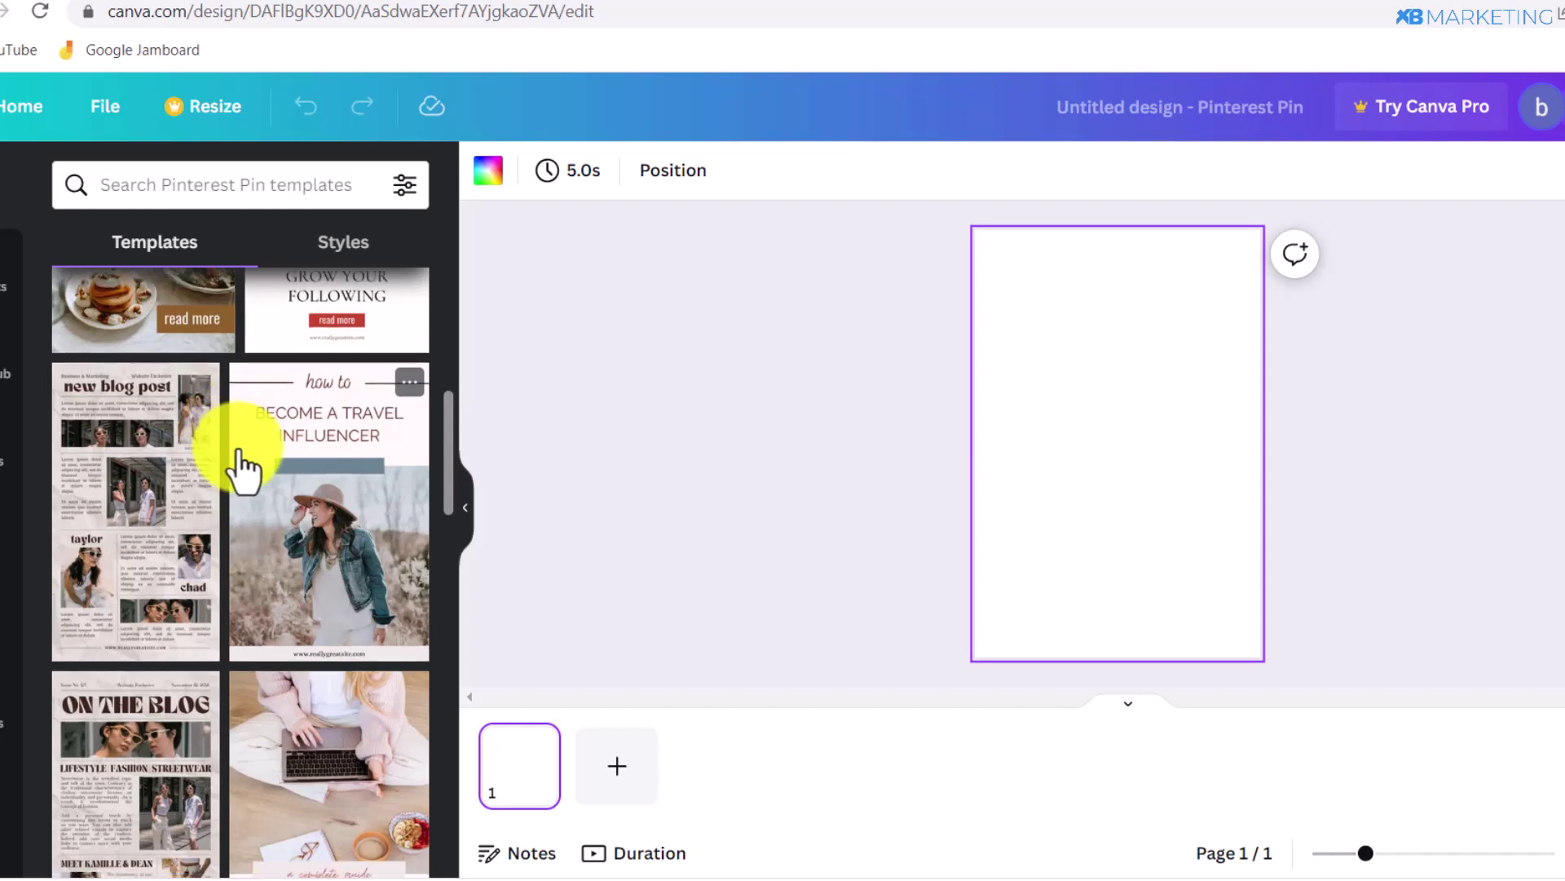
{"action": "scroll", "coordinate": [244, 466], "scroll_direction": "down", "scroll_amount": 6}
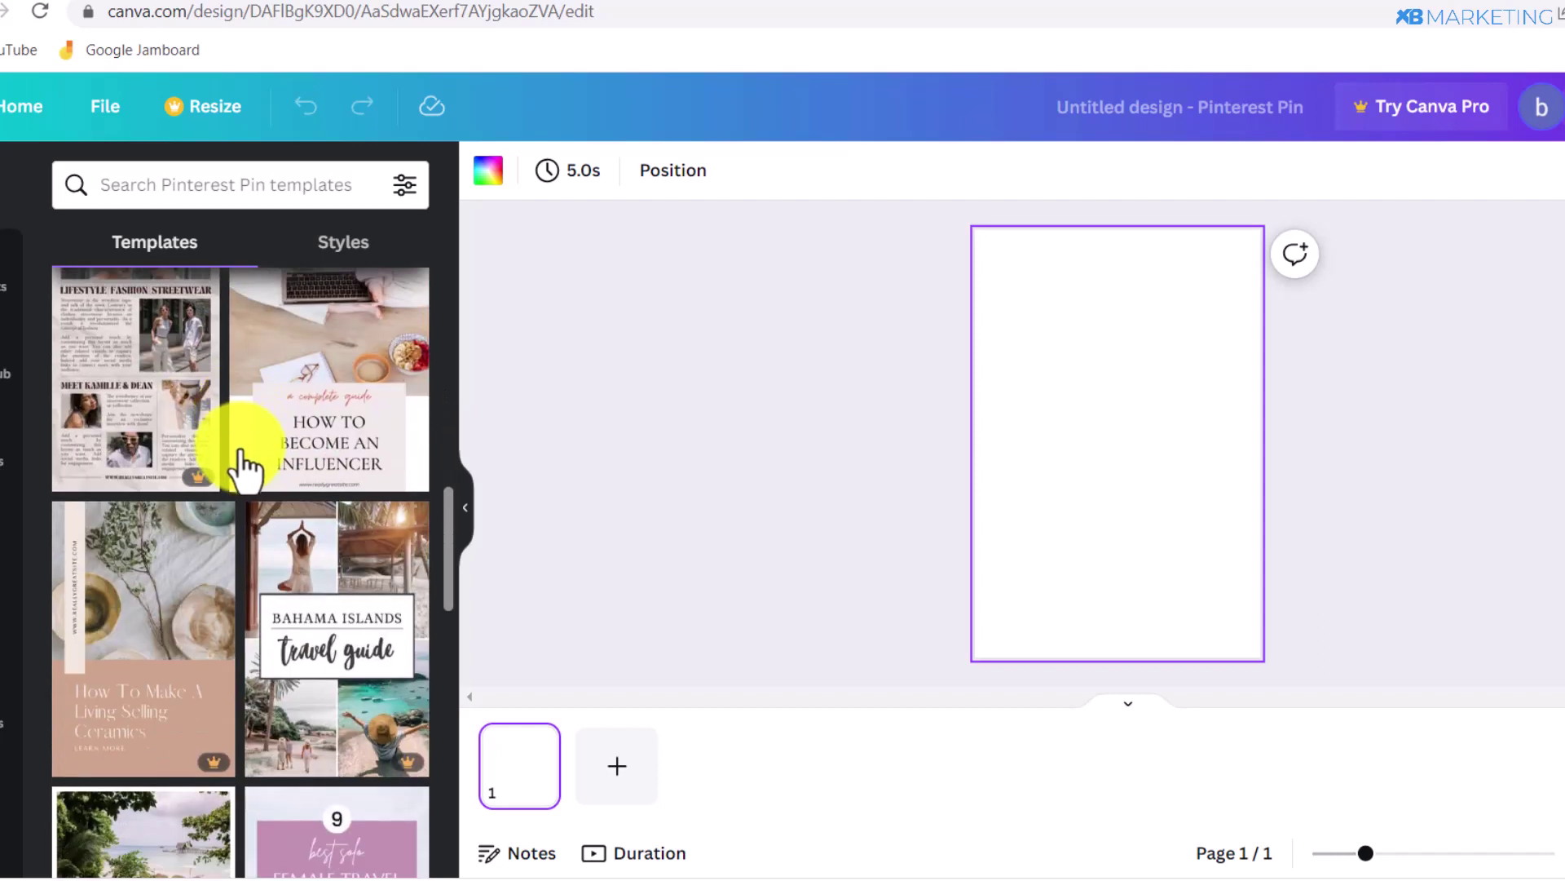
{"action": "scroll", "coordinate": [211, 469], "scroll_direction": "up", "scroll_amount": 2}
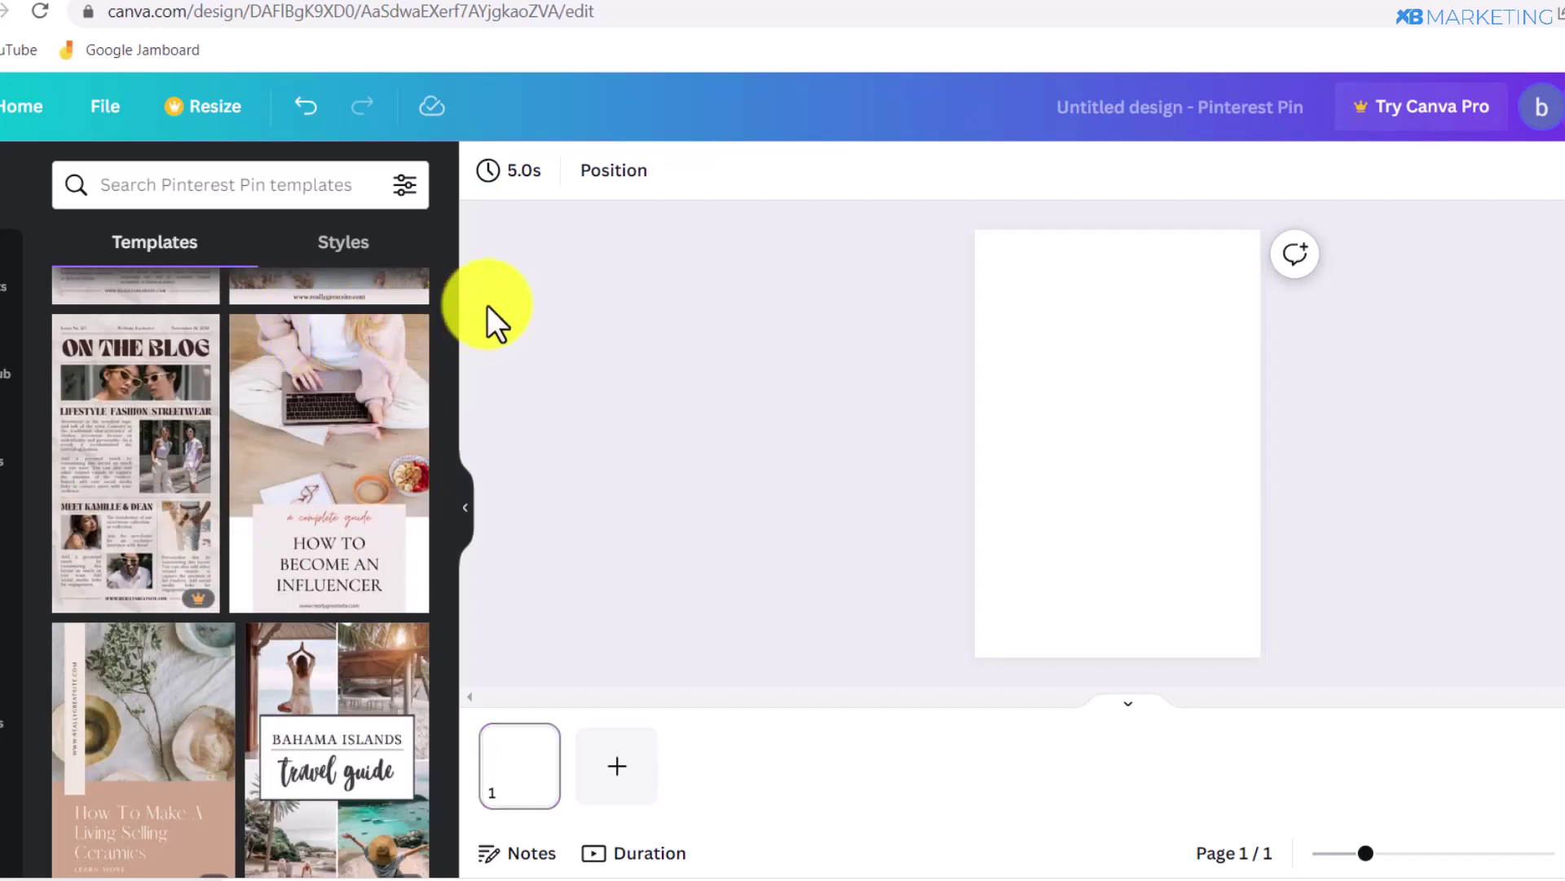
- Search templates for 'keto' and apply the Beige Minimalist Healthy Vegan Breakfast Recipes template to the page
{"action": "left_click", "coordinate": [142, 186]}
{"action": "type", "text": "keto"}
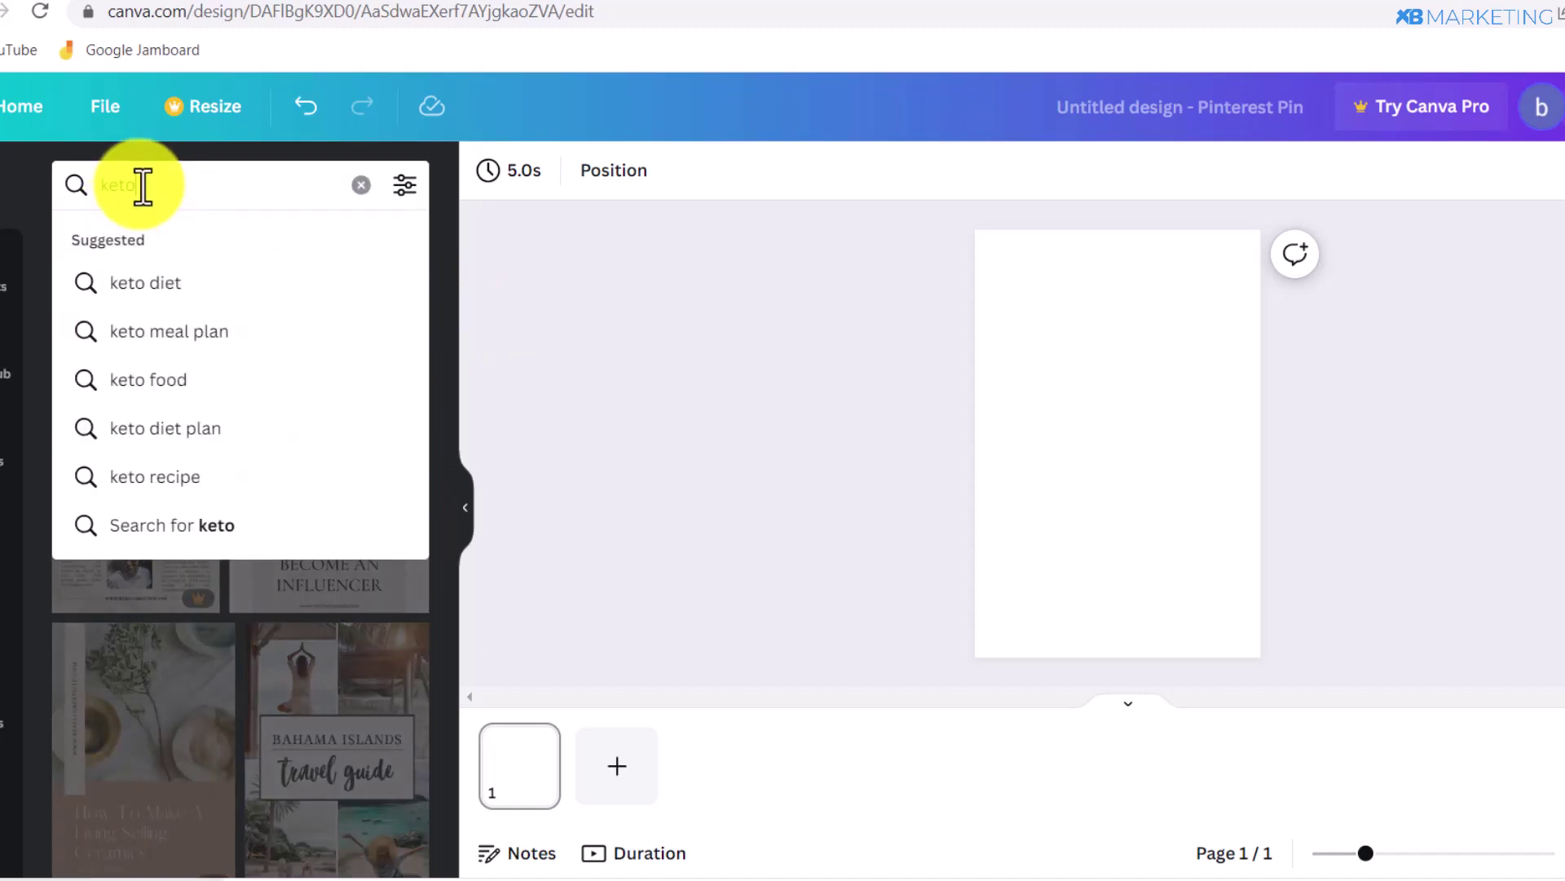
{"action": "key", "text": "Return"}
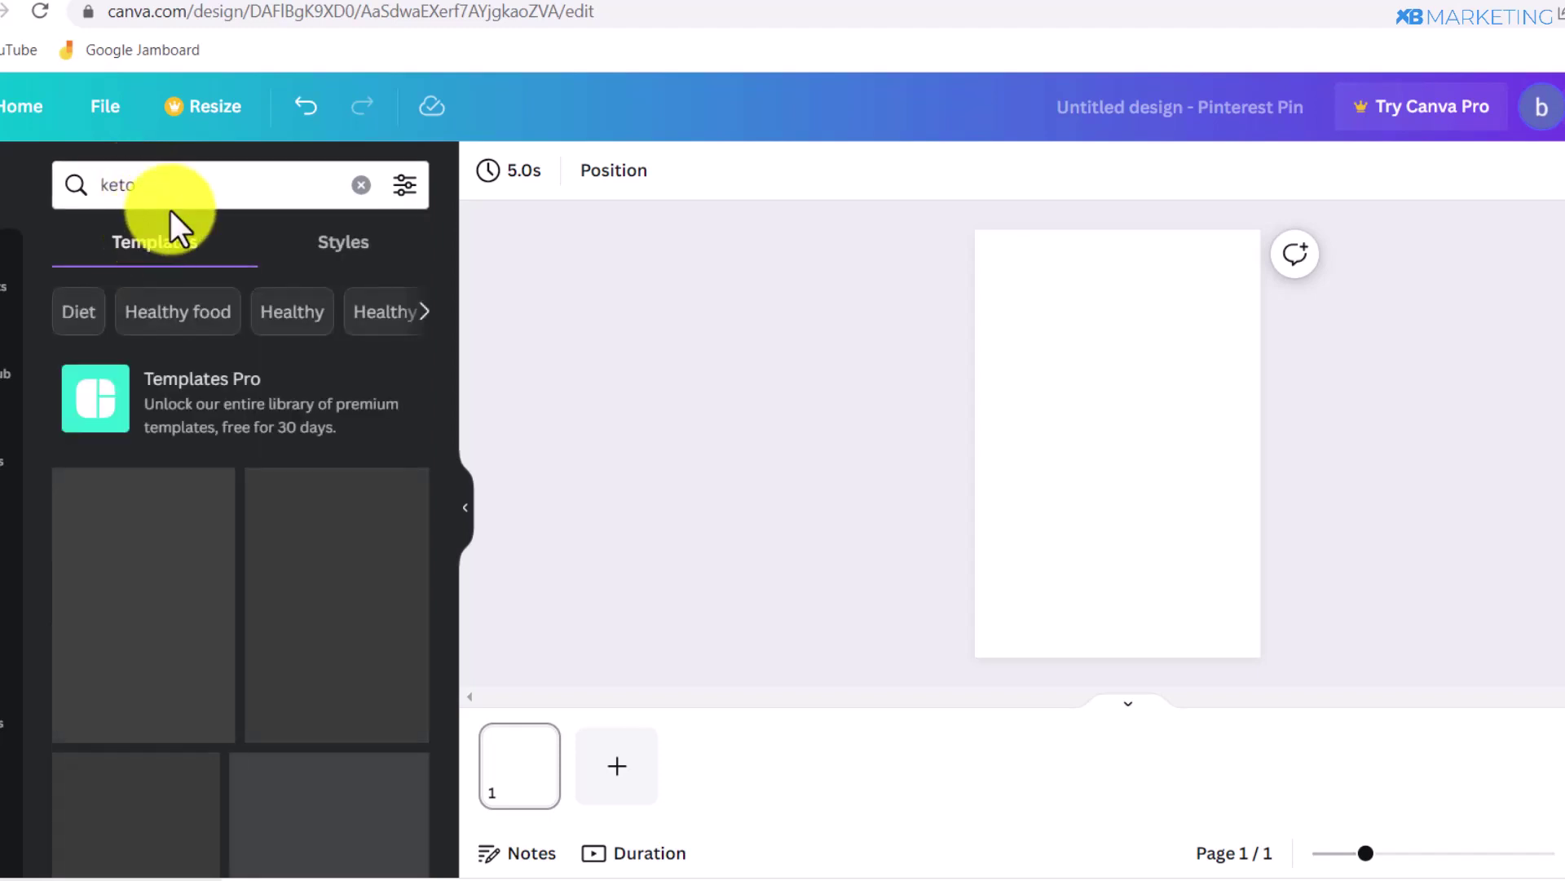
{"action": "scroll", "coordinate": [342, 514], "scroll_direction": "down", "scroll_amount": 5}
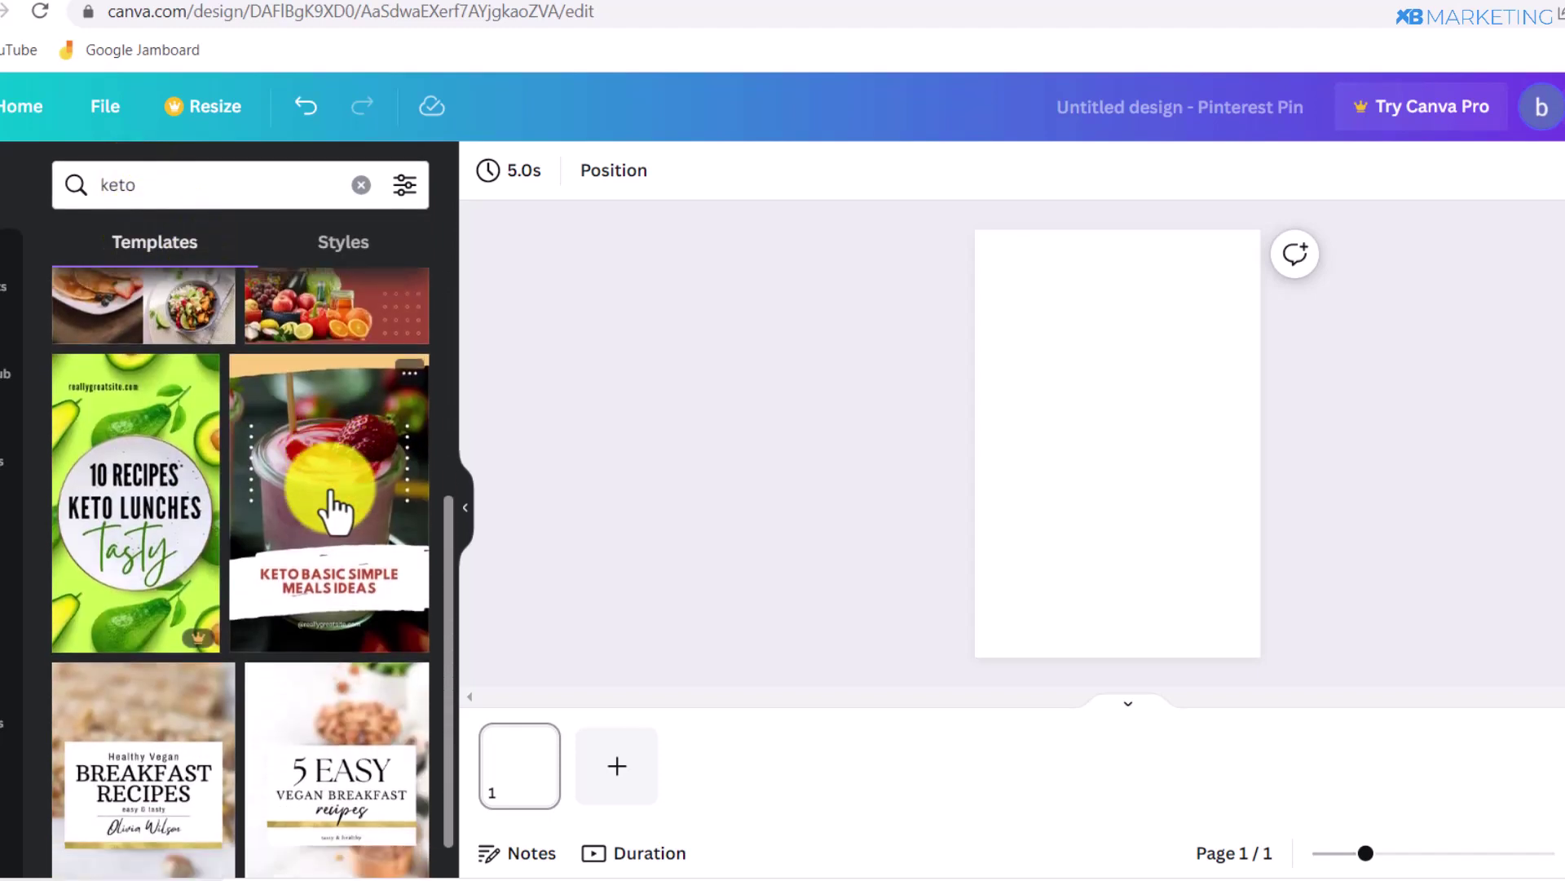
{"action": "scroll", "coordinate": [339, 601], "scroll_direction": "up", "scroll_amount": 2}
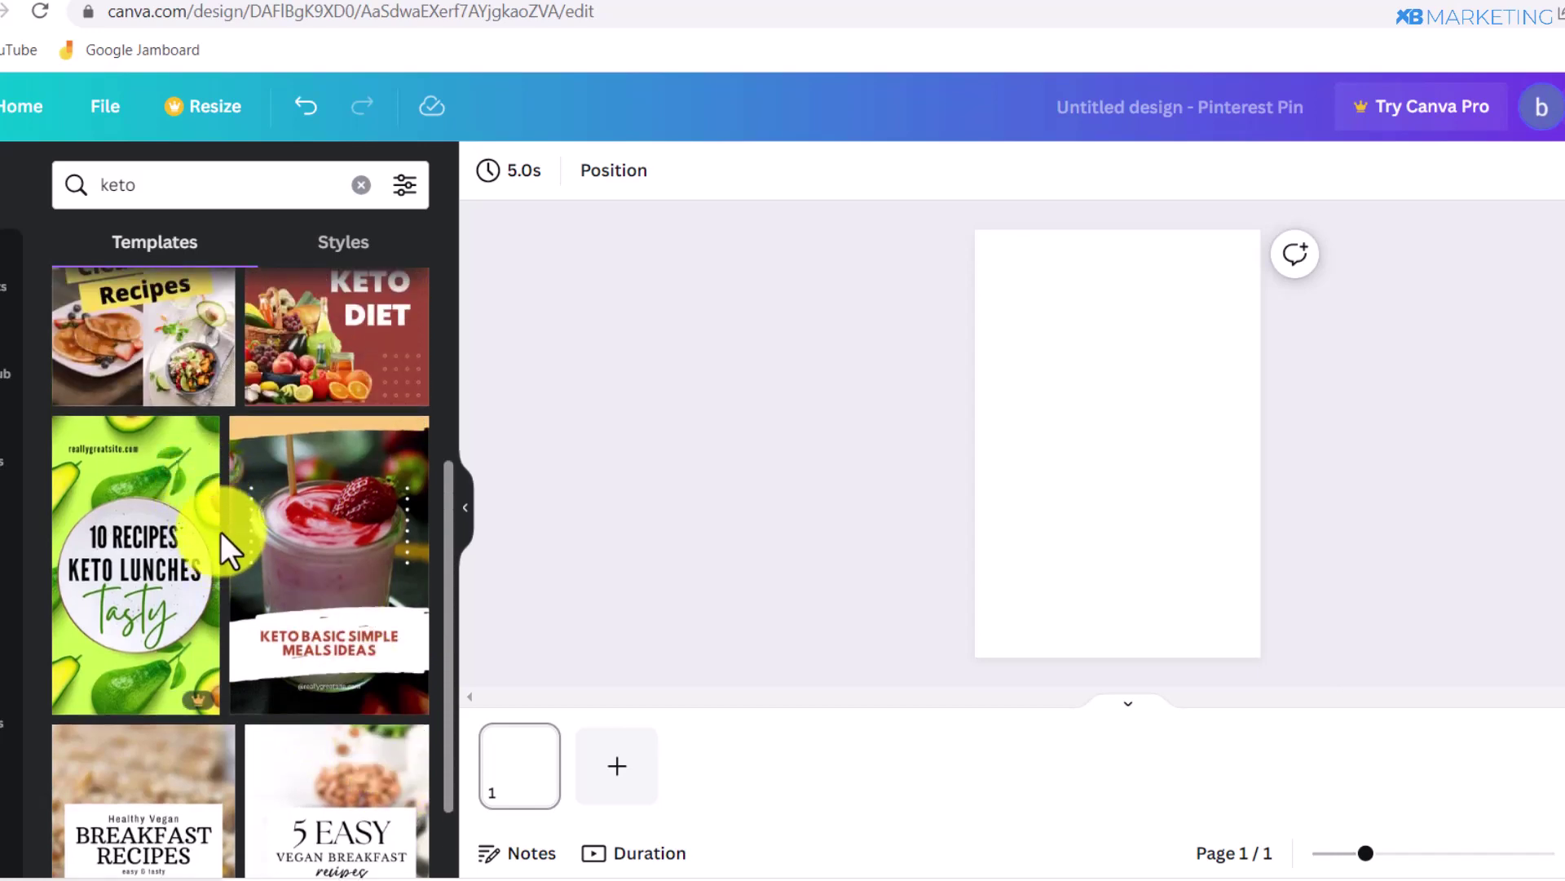
{"action": "scroll", "coordinate": [221, 534], "scroll_direction": "up", "scroll_amount": 3}
{"action": "scroll", "coordinate": [220, 535], "scroll_direction": "down", "scroll_amount": 1}
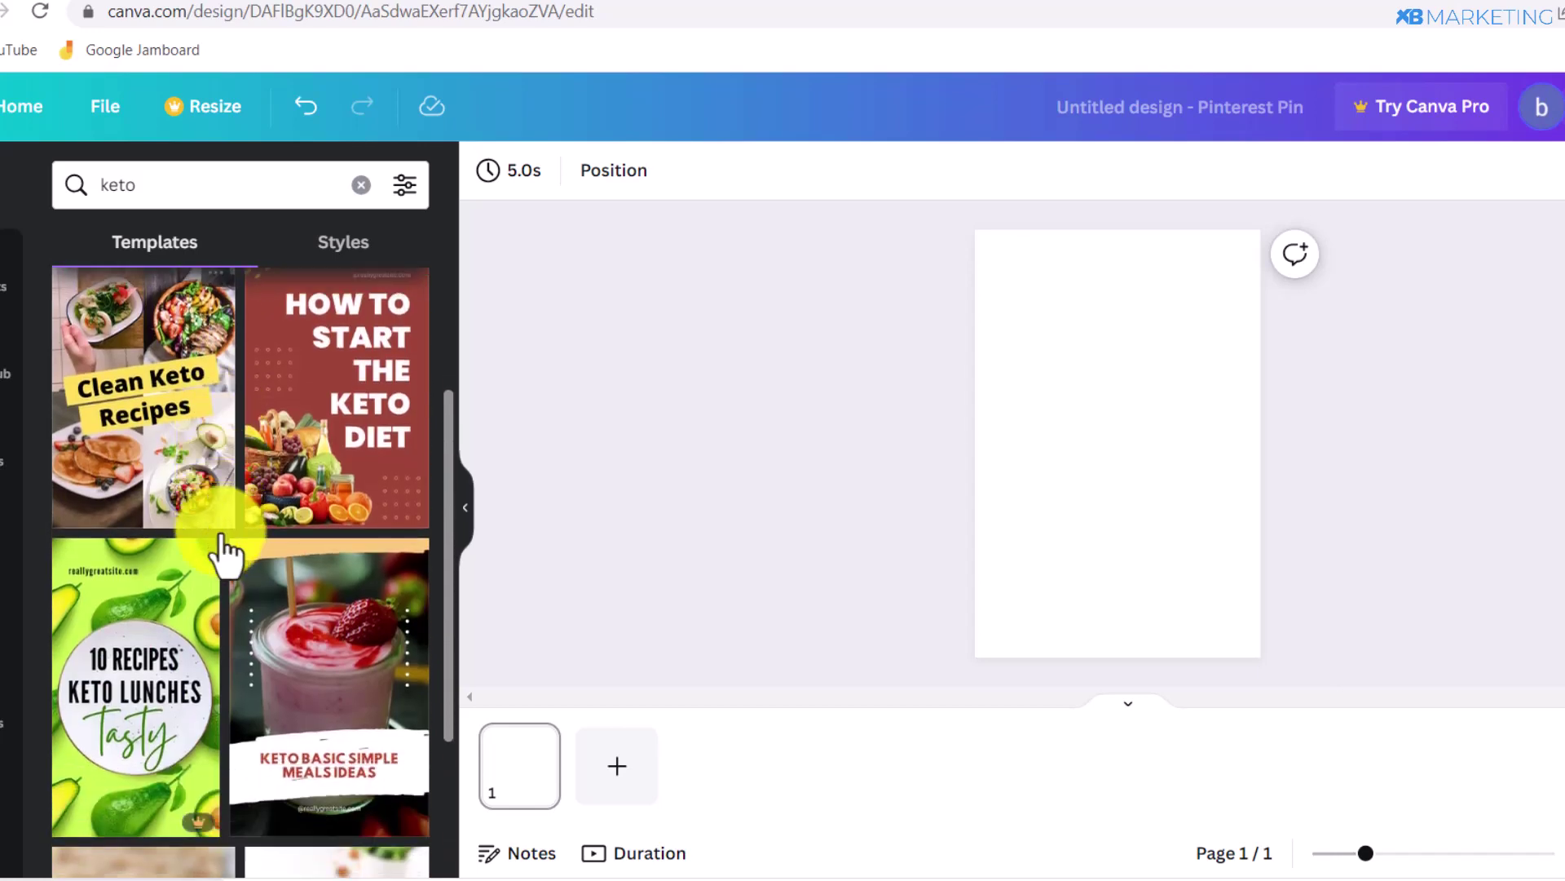
{"action": "scroll", "coordinate": [220, 531], "scroll_direction": "down", "scroll_amount": 3}
{"action": "left_click_drag", "start_coordinate": [143, 693], "coordinate": [1065, 427]}
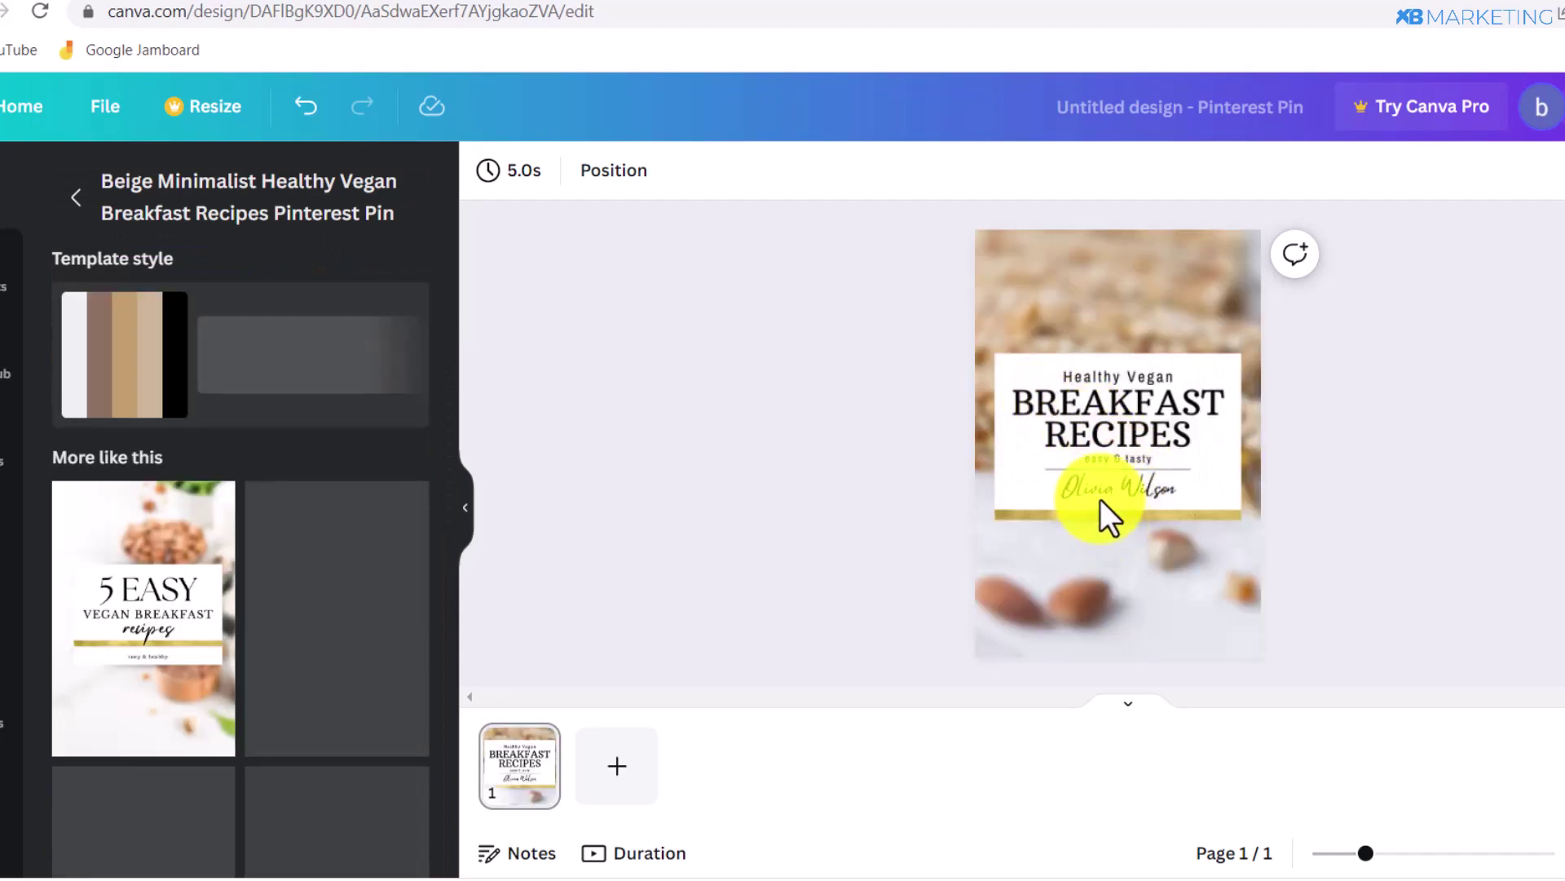
- Enlarge the keto burger bun photo and move it to the centre of the pin
{"action": "left_click", "coordinate": [1469, 424]}
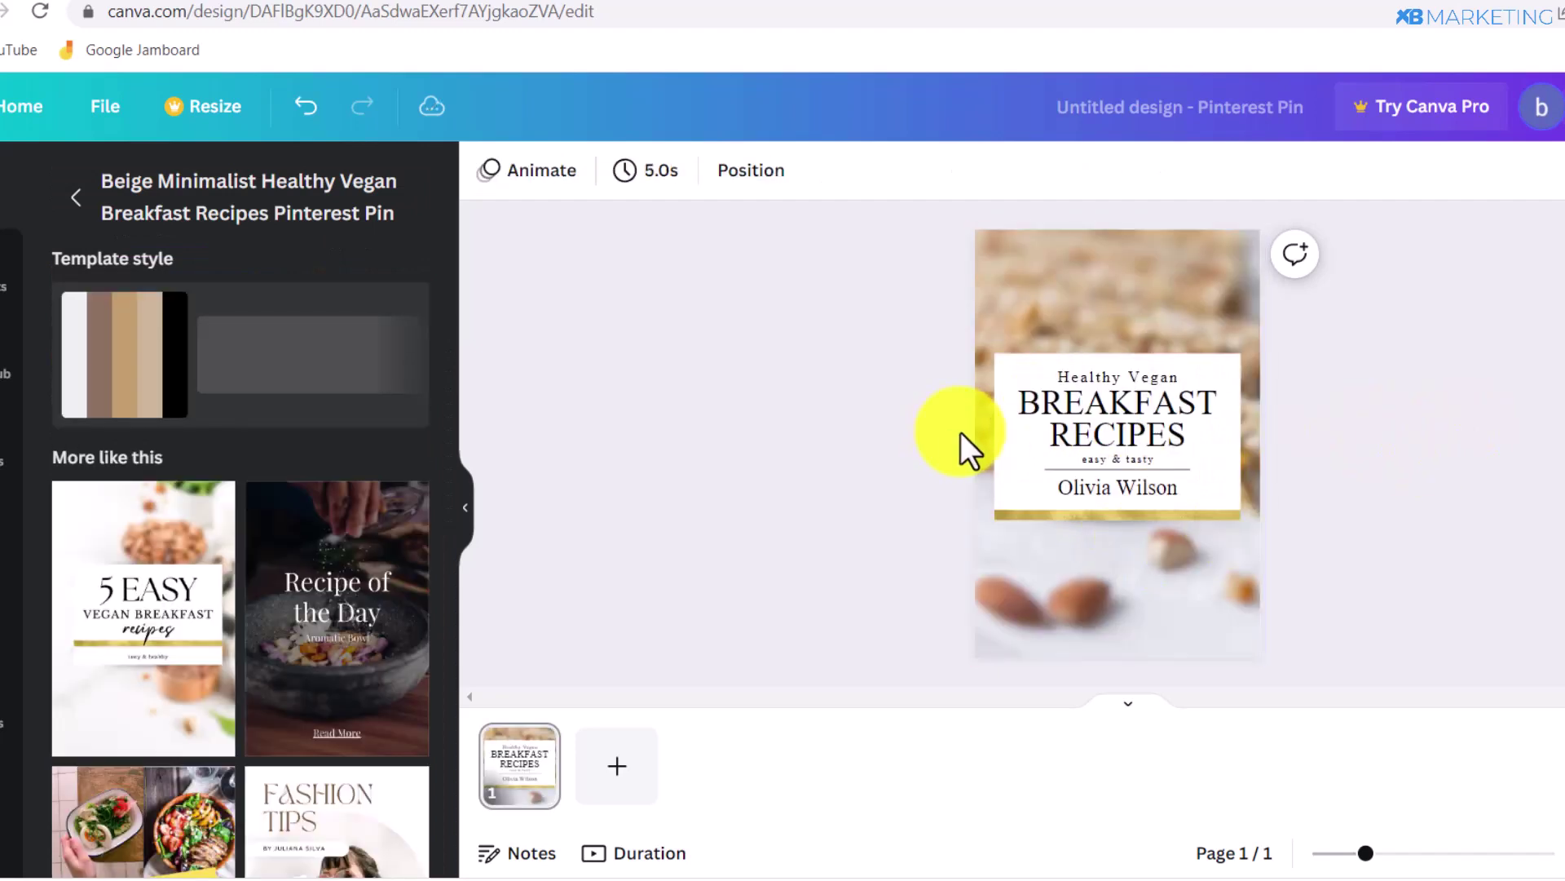
{"action": "left_click", "coordinate": [1042, 418]}
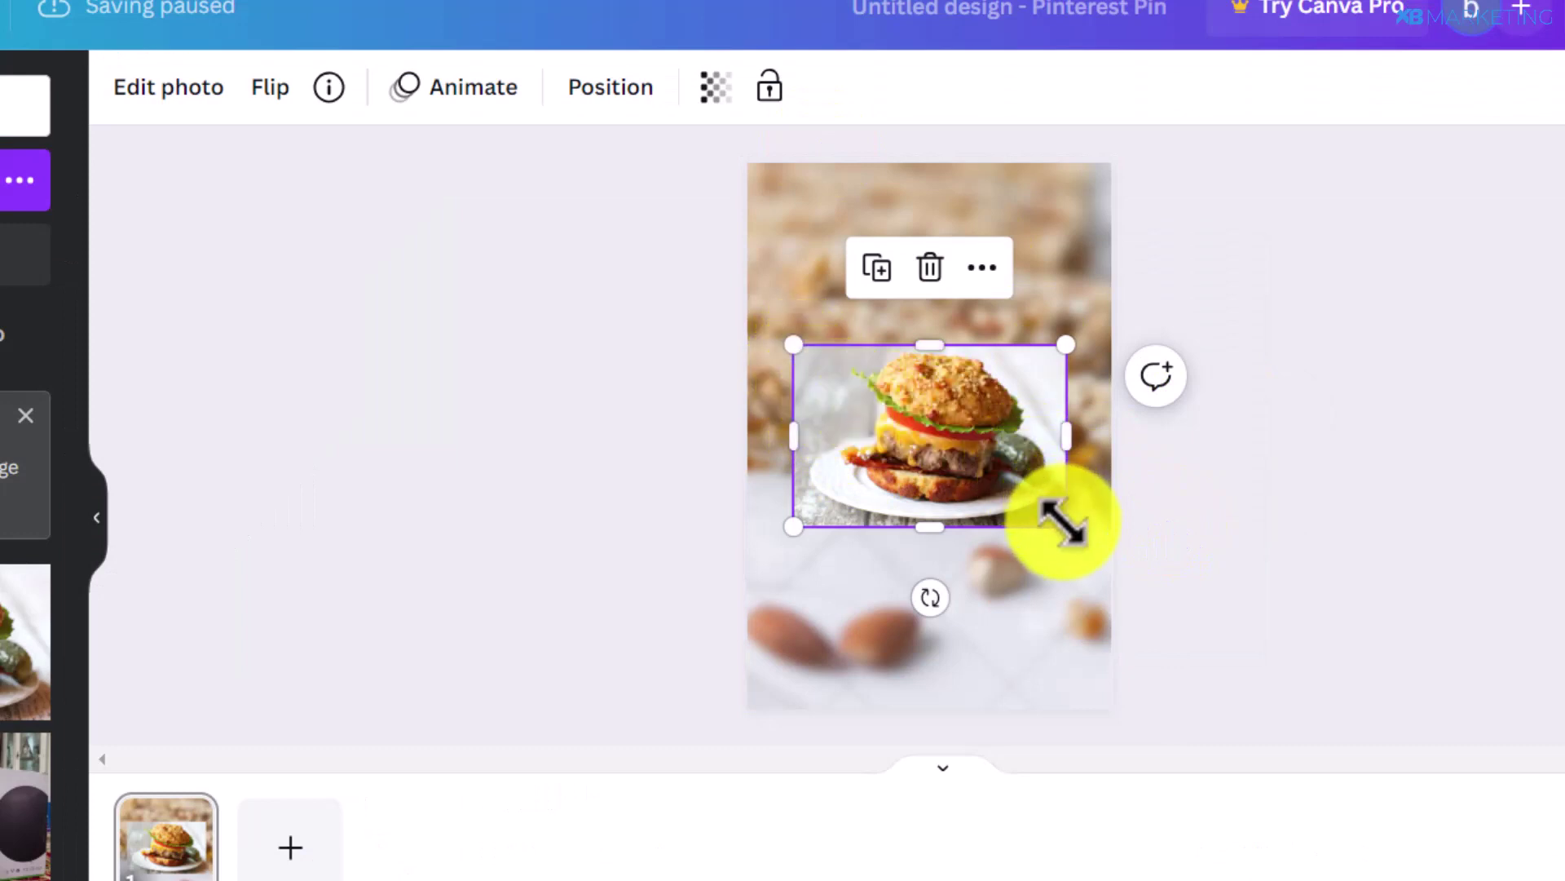
{"action": "left_click_drag", "start_coordinate": [1067, 538], "coordinate": [1104, 562]}
{"action": "mouse_move", "coordinate": [870, 513]}
{"action": "left_mouse_down"}
{"action": "mouse_move", "coordinate": [807, 500]}
{"action": "mouse_move", "coordinate": [879, 490]}
{"action": "left_mouse_up"}
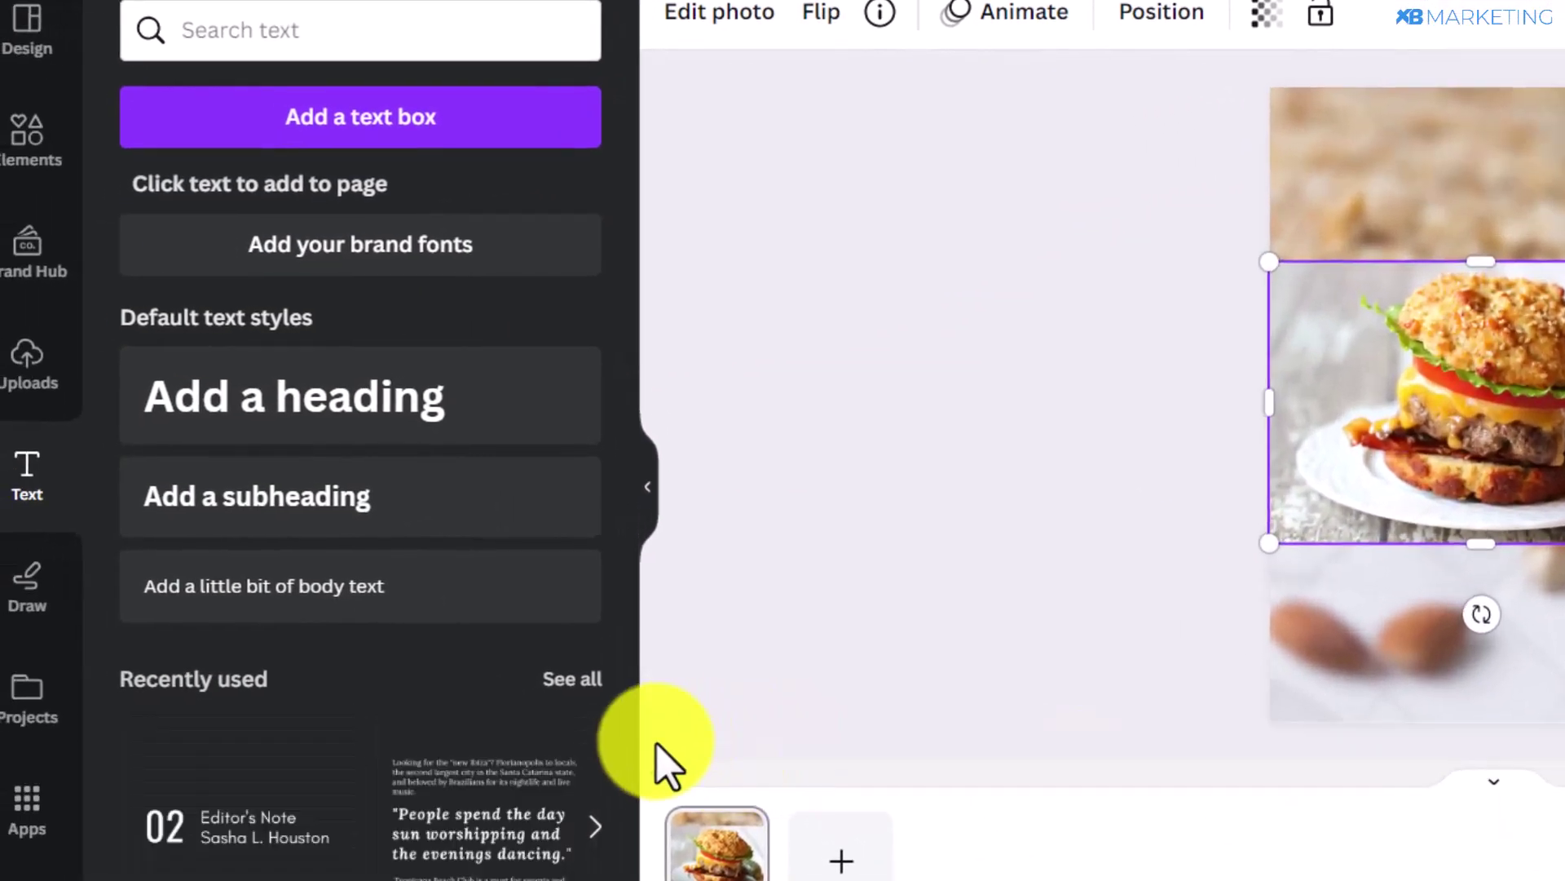
- Add a text combination for the keto bread headline and recipe prompt
{"action": "scroll", "coordinate": [340, 639], "scroll_direction": "down", "scroll_amount": 10}
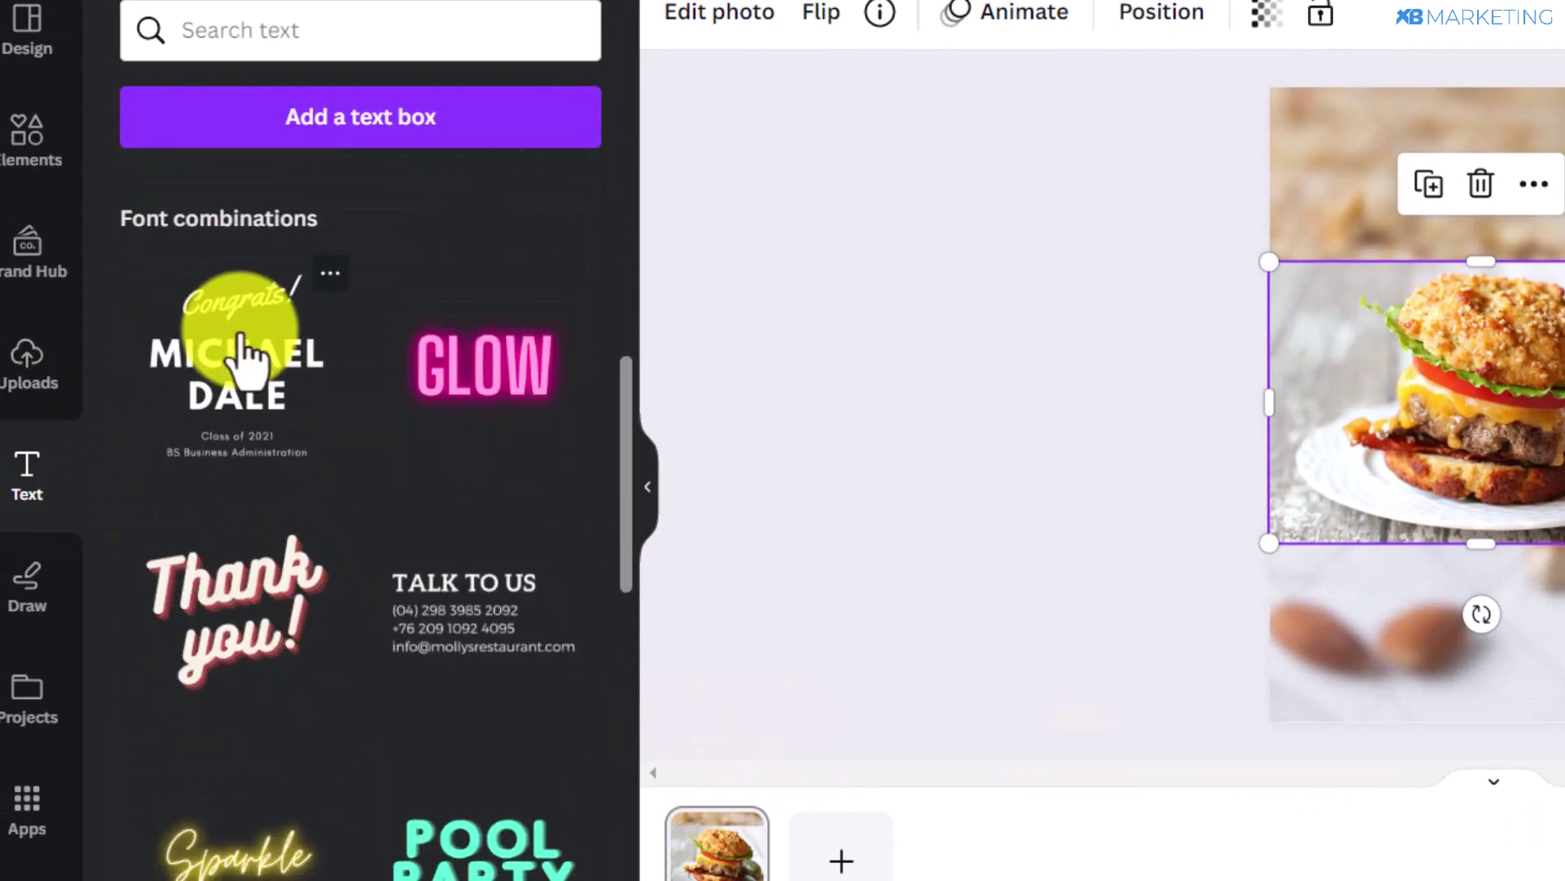
{"action": "scroll", "coordinate": [245, 367], "scroll_direction": "down", "scroll_amount": 10}
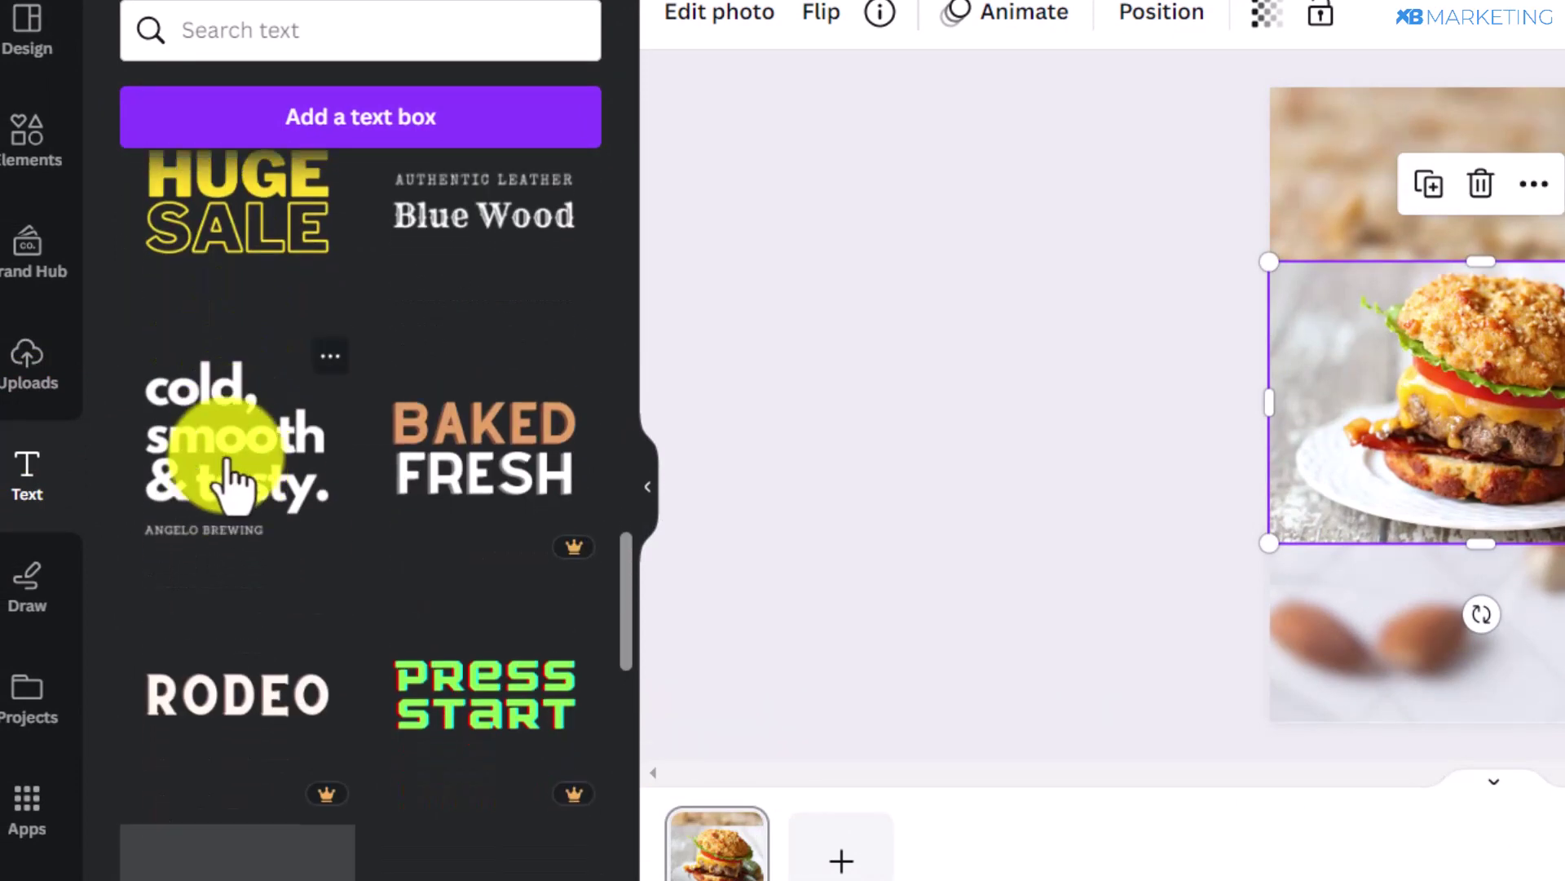
{"action": "left_click_drag", "start_coordinate": [234, 472], "coordinate": [1401, 140]}
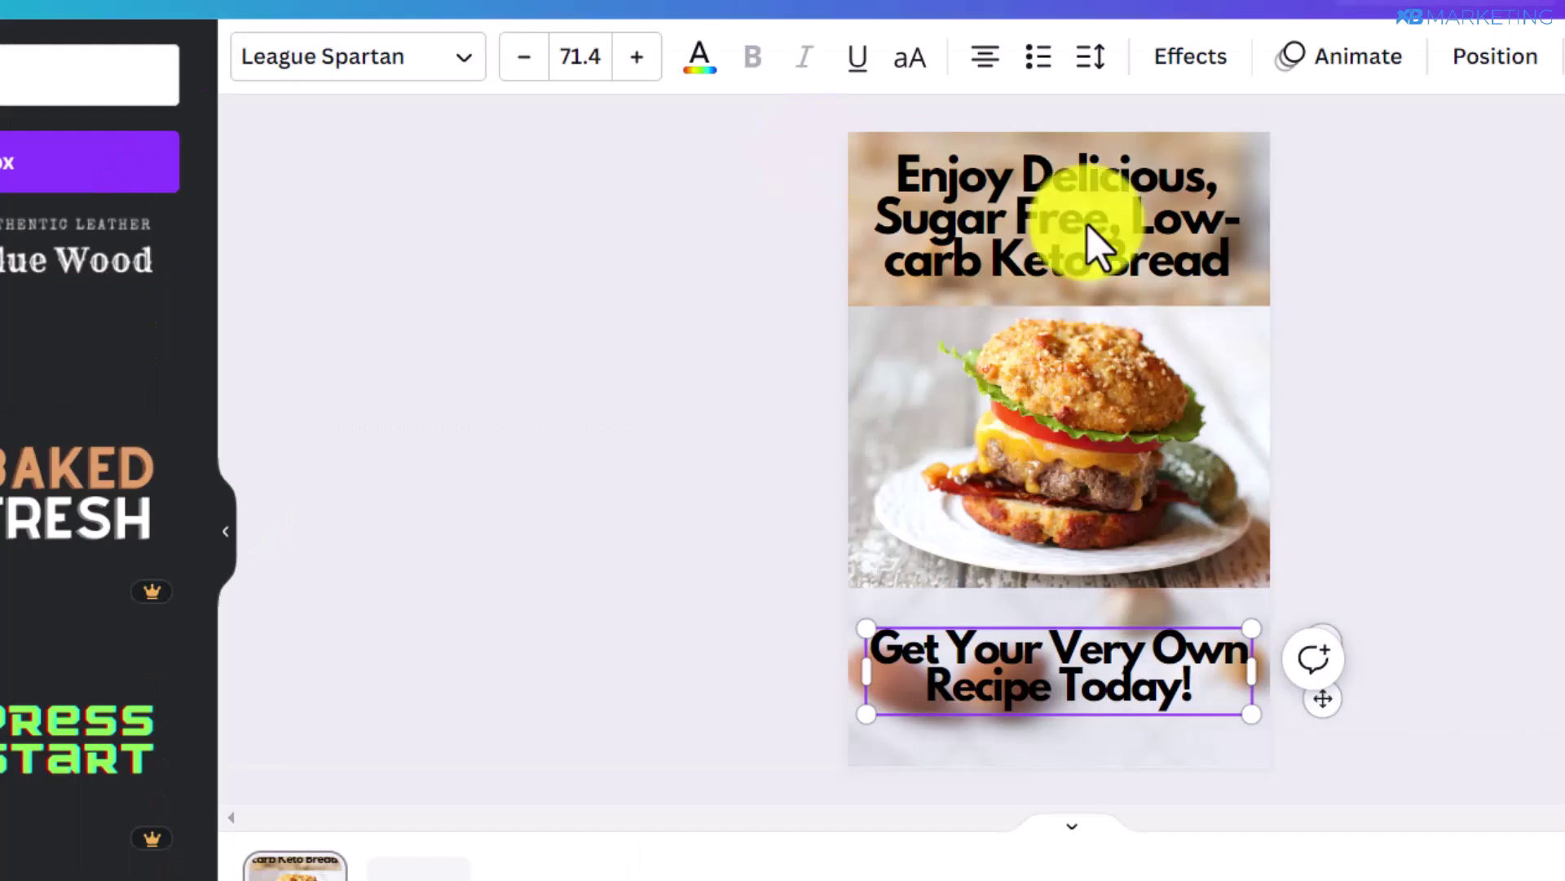
- Apply a Background text effect to the 'Get Your Very Own Recipe Today!' call-to-action
{"action": "left_click", "coordinate": [1538, 307]}
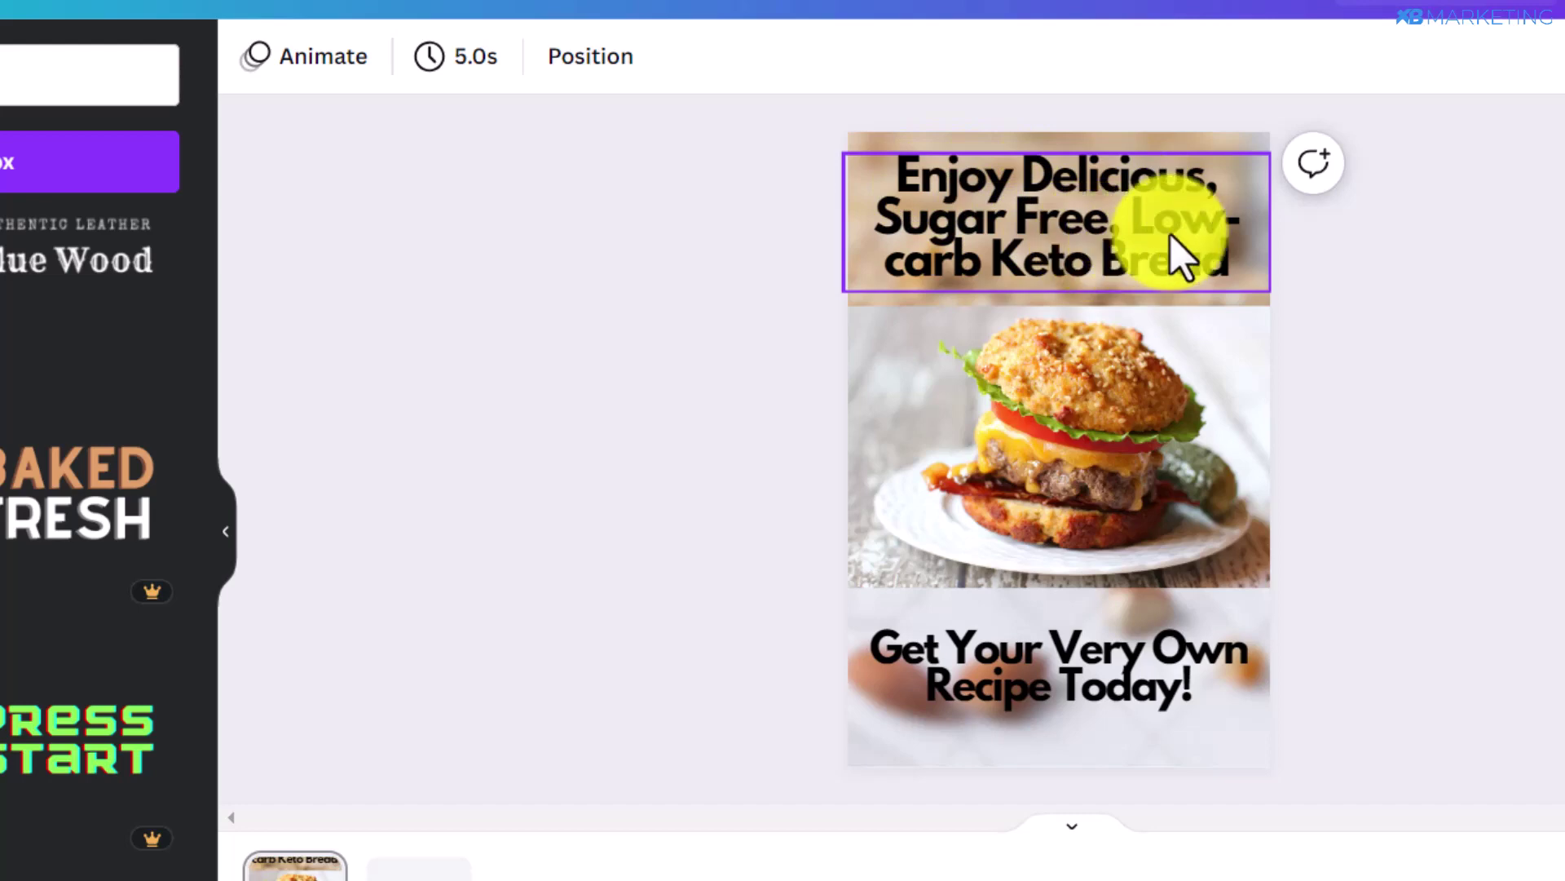
{"action": "left_click", "coordinate": [1139, 657]}
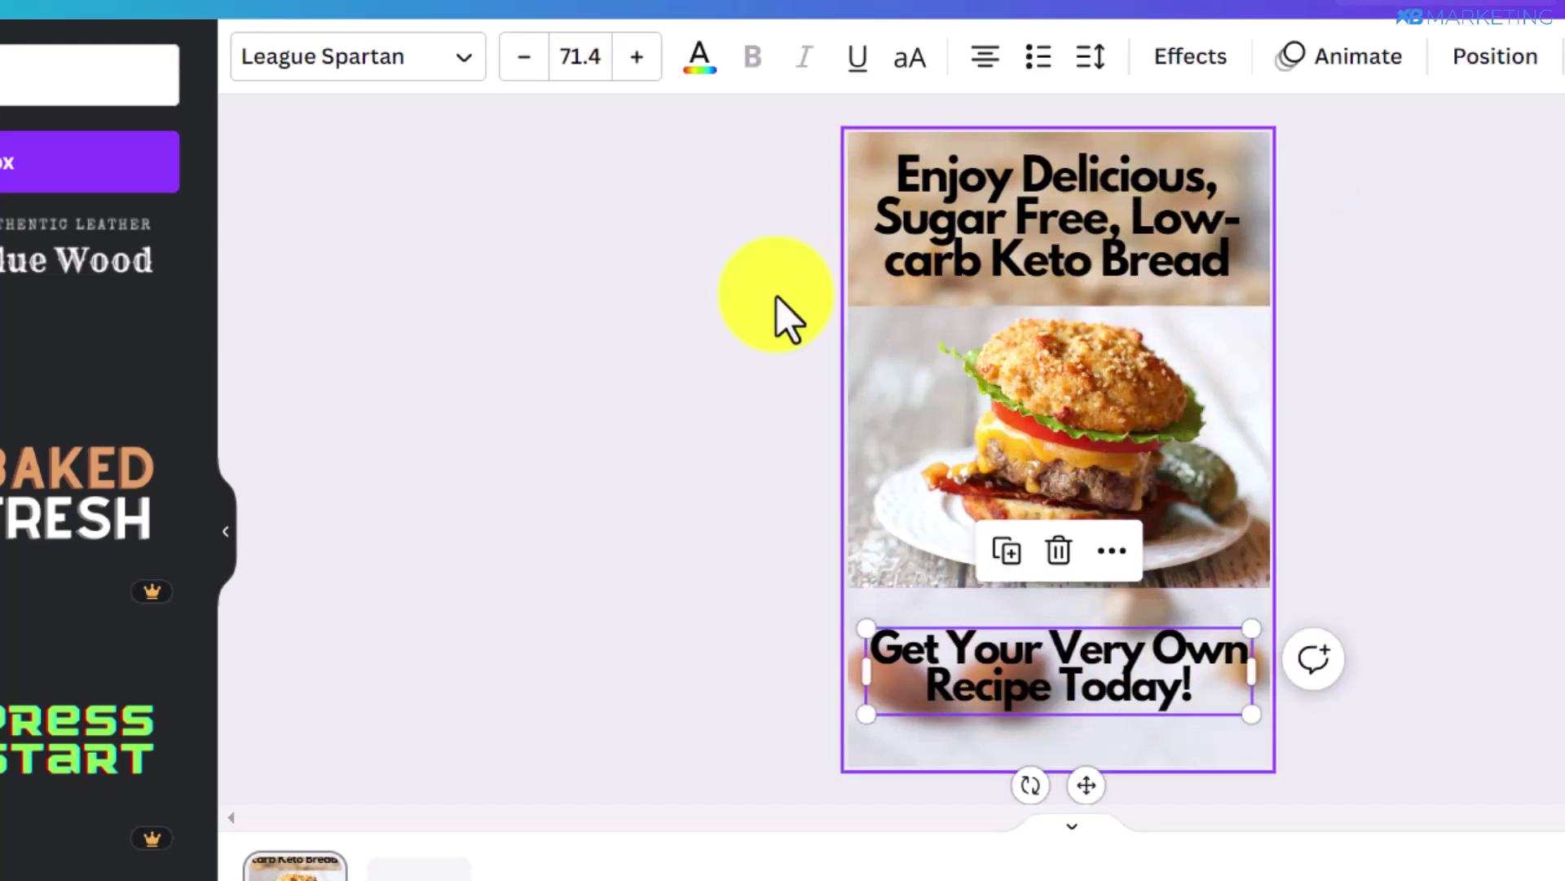
{"action": "left_click", "coordinate": [1192, 59]}
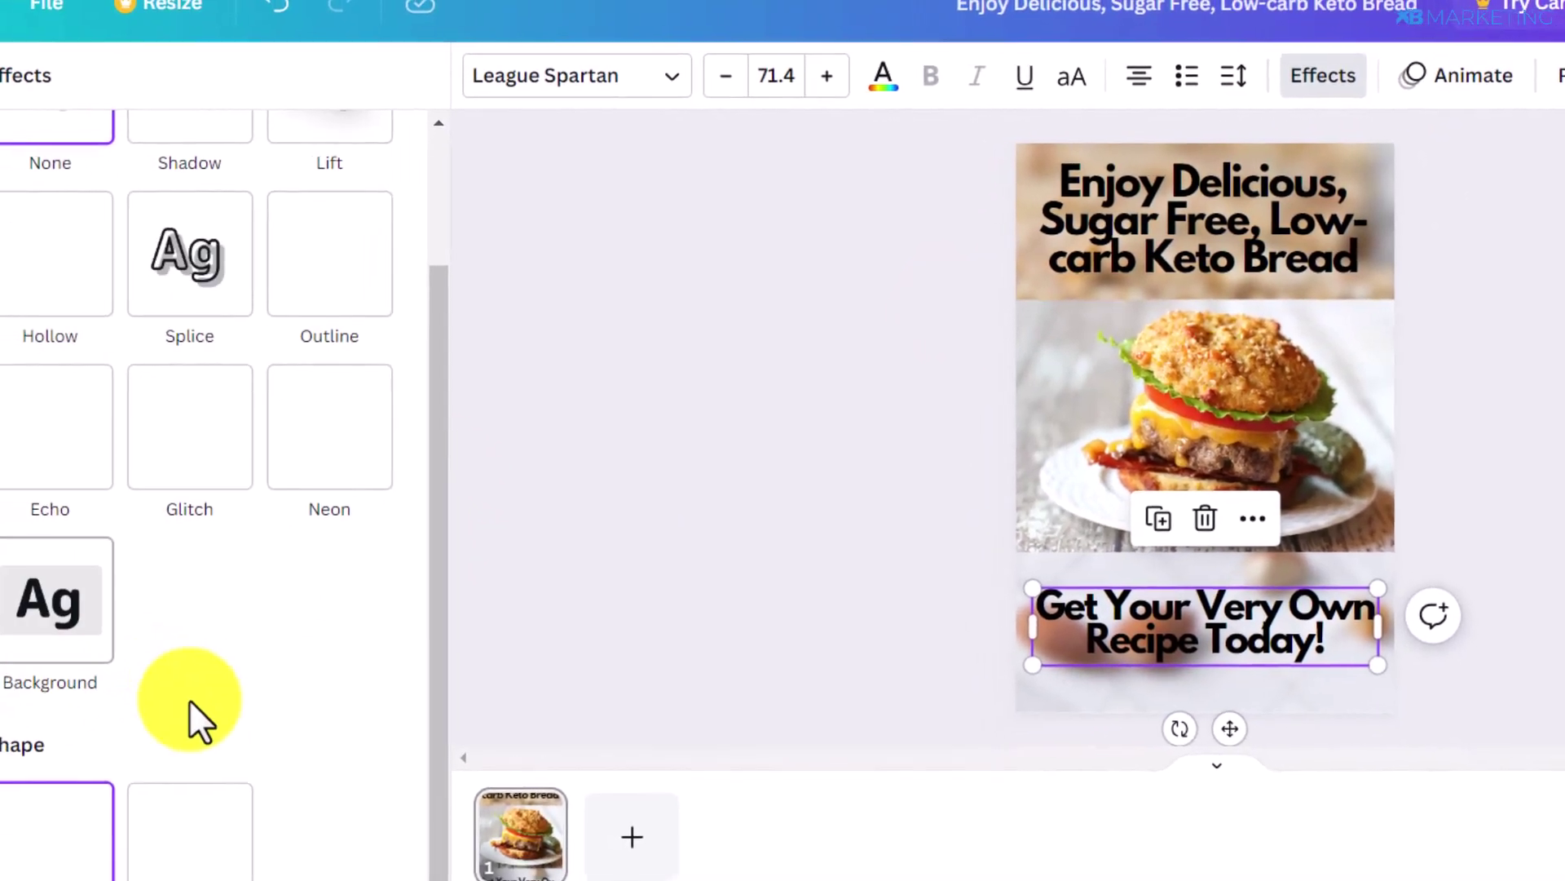
{"action": "left_click", "coordinate": [65, 604]}
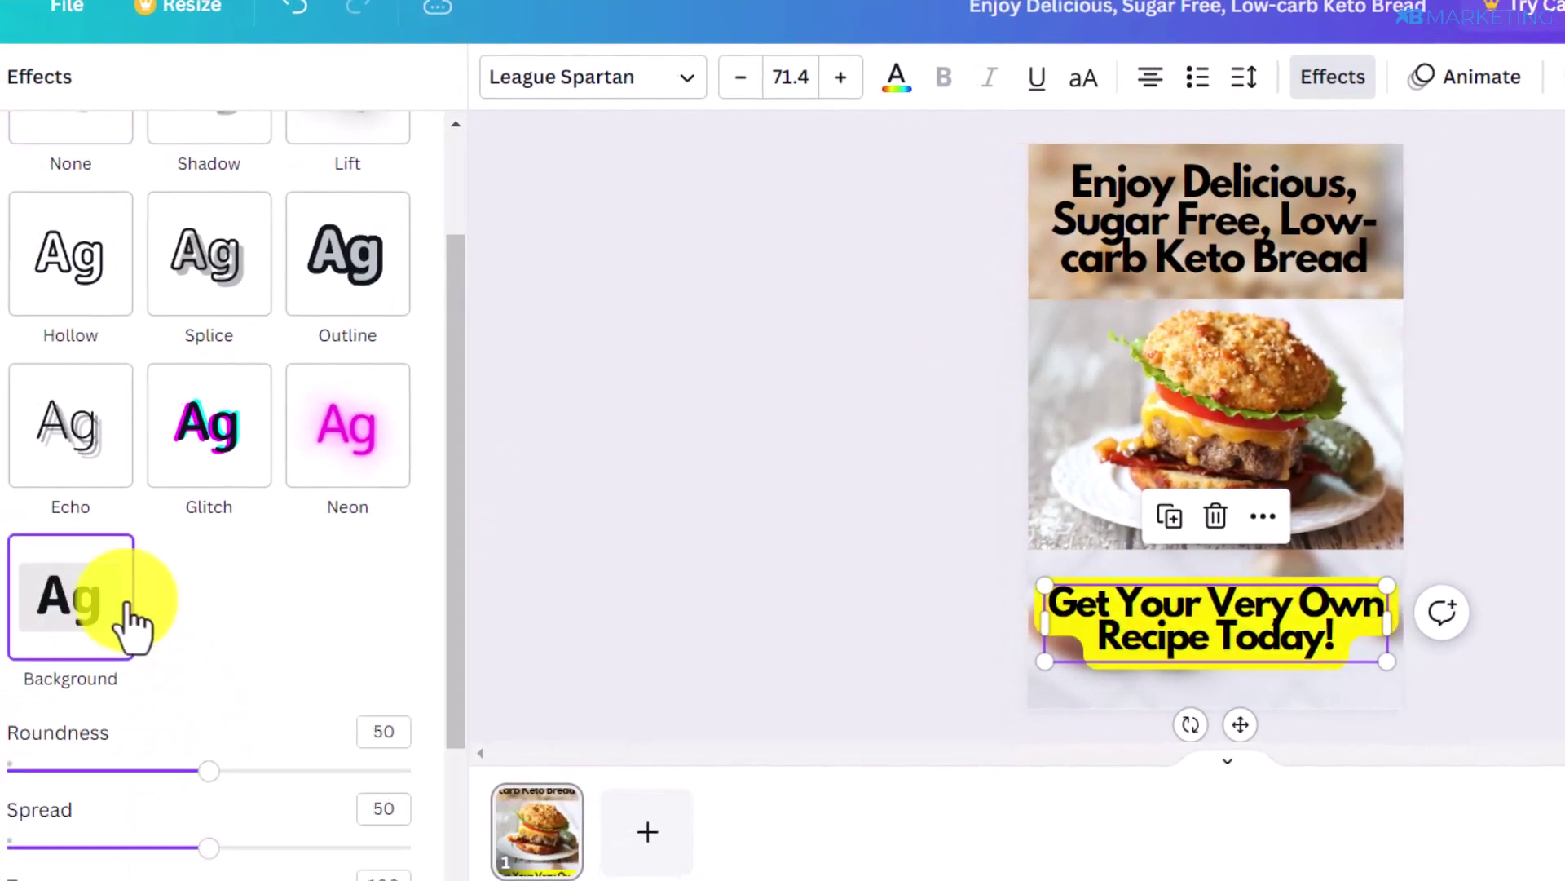
{"action": "scroll", "coordinate": [349, 636], "scroll_direction": "down", "scroll_amount": 4}
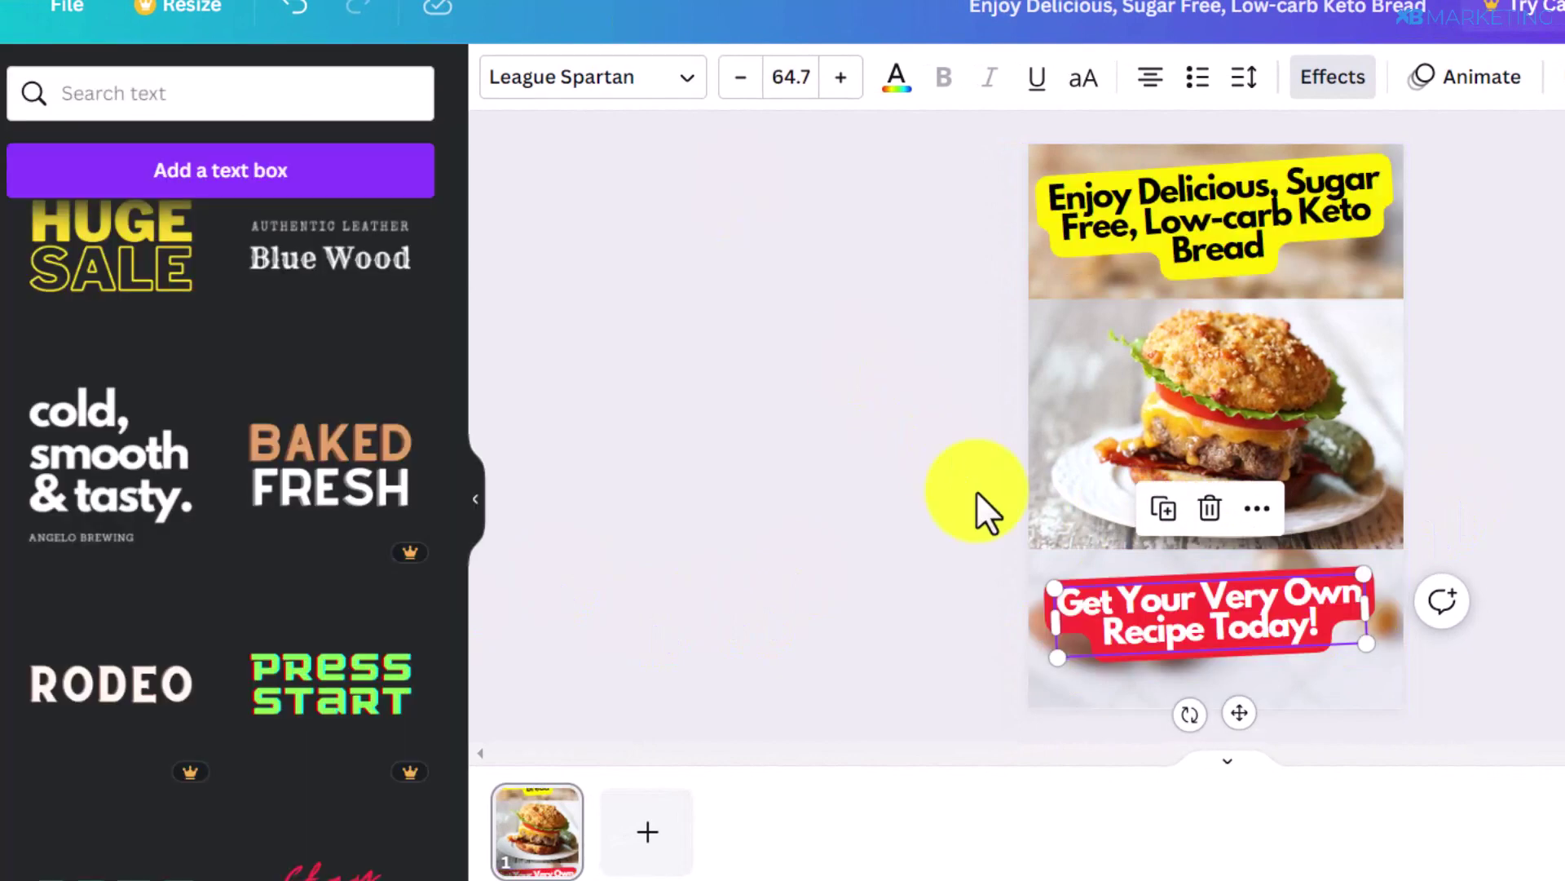
{"action": "left_click", "coordinate": [976, 491]}
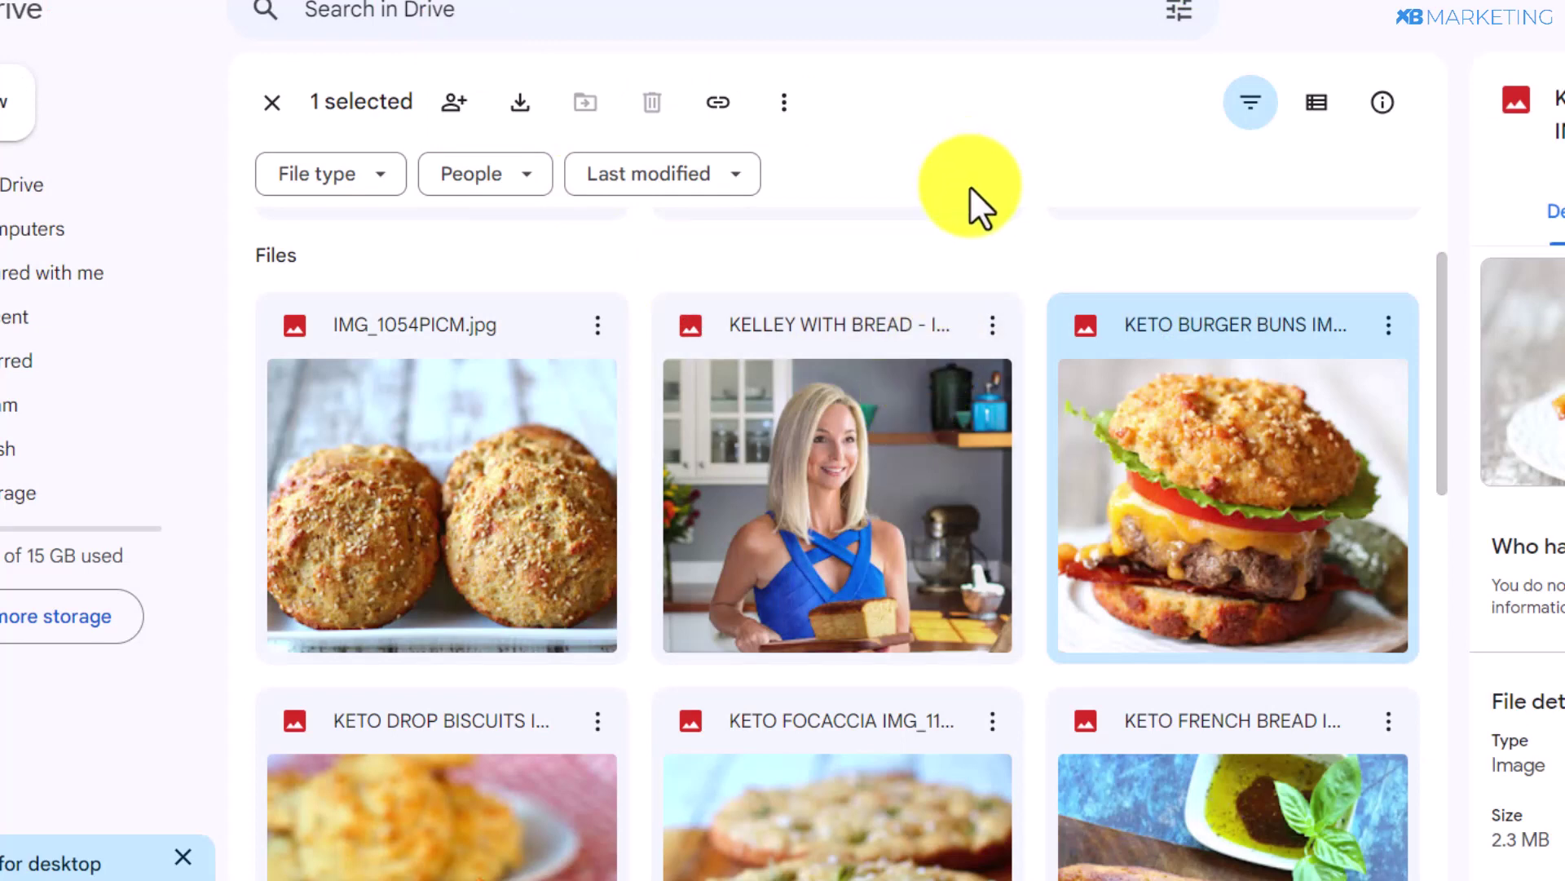
- Scroll down the Google Drive folder through the keto bread photo files
{"action": "scroll", "coordinate": [1435, 367], "scroll_direction": "down", "scroll_amount": 2}
{"action": "left_click_drag", "start_coordinate": [1437, 371], "coordinate": [1437, 524]}
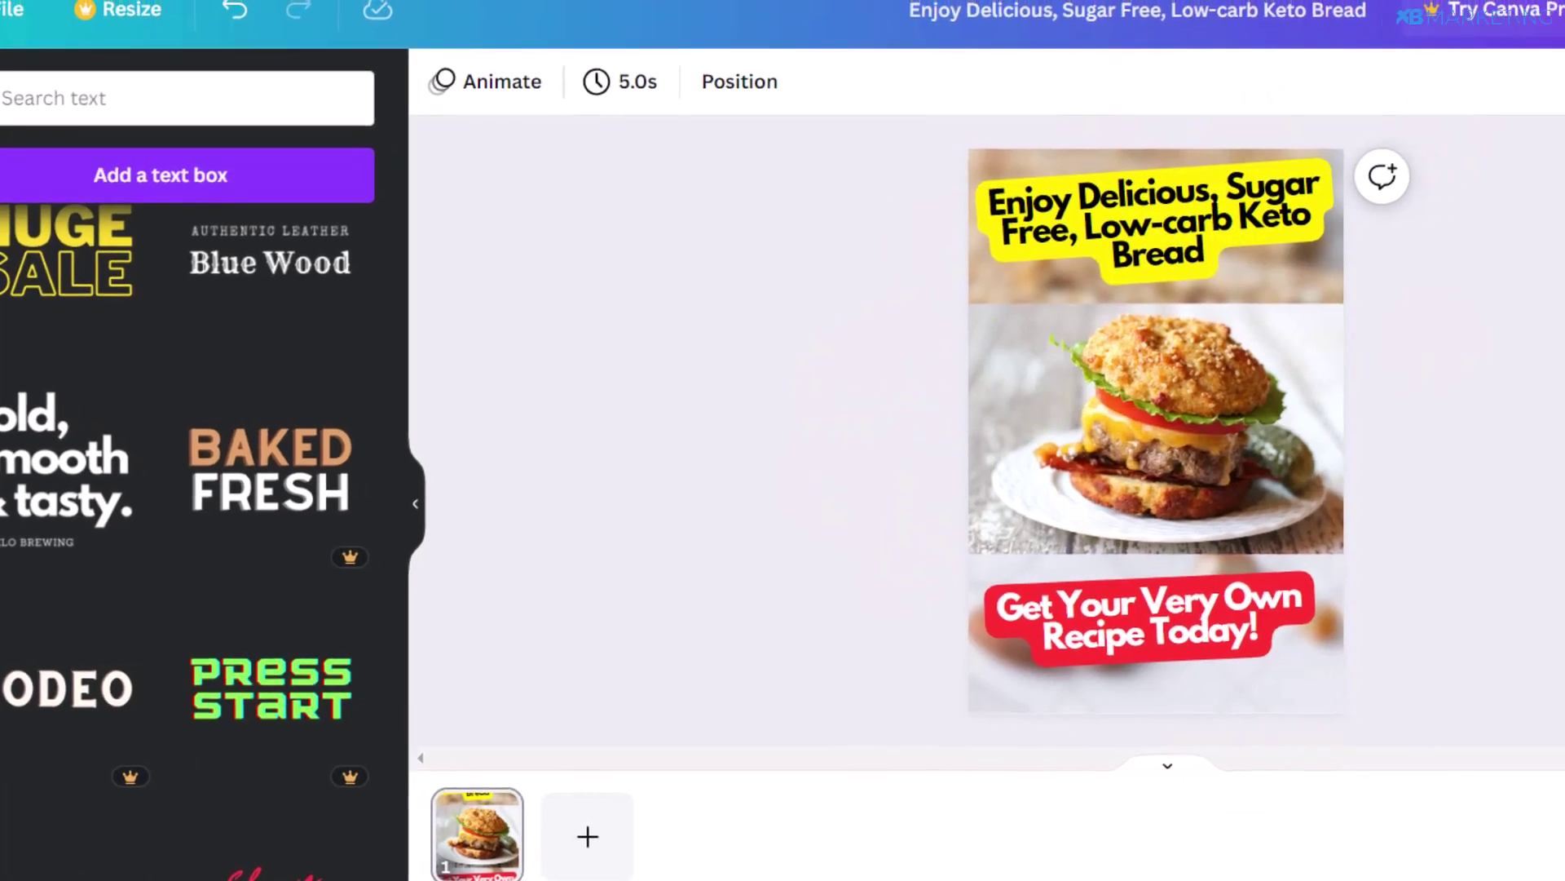
- Open Canva's download options for the keto pin, set to a 1,000 × 1,500 px PNG
{"action": "left_click", "coordinate": [1564, 5]}
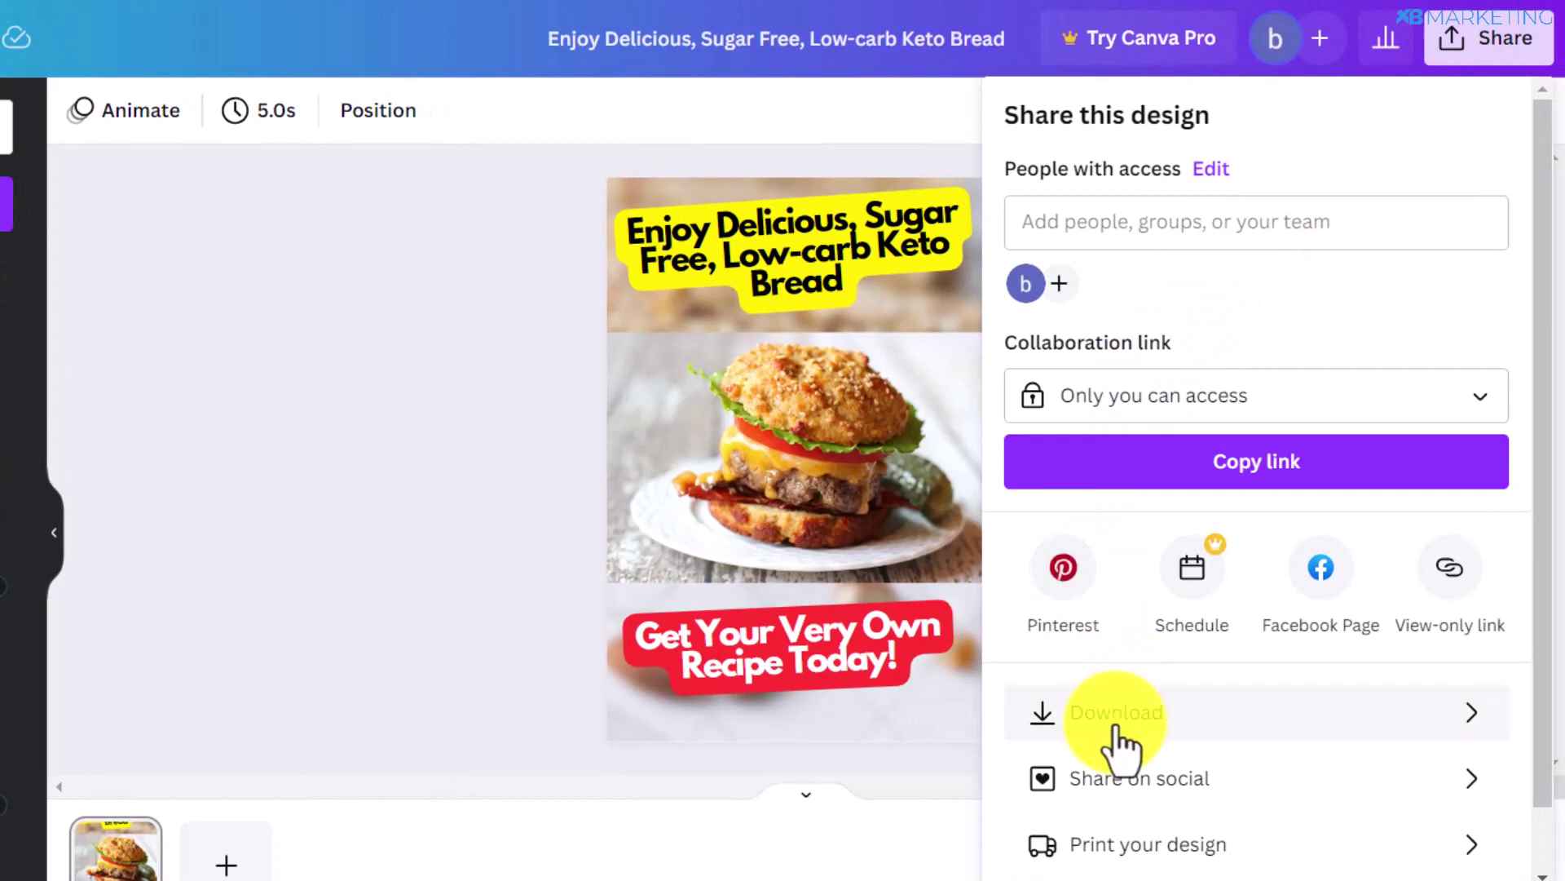
{"action": "left_click", "coordinate": [1117, 718]}
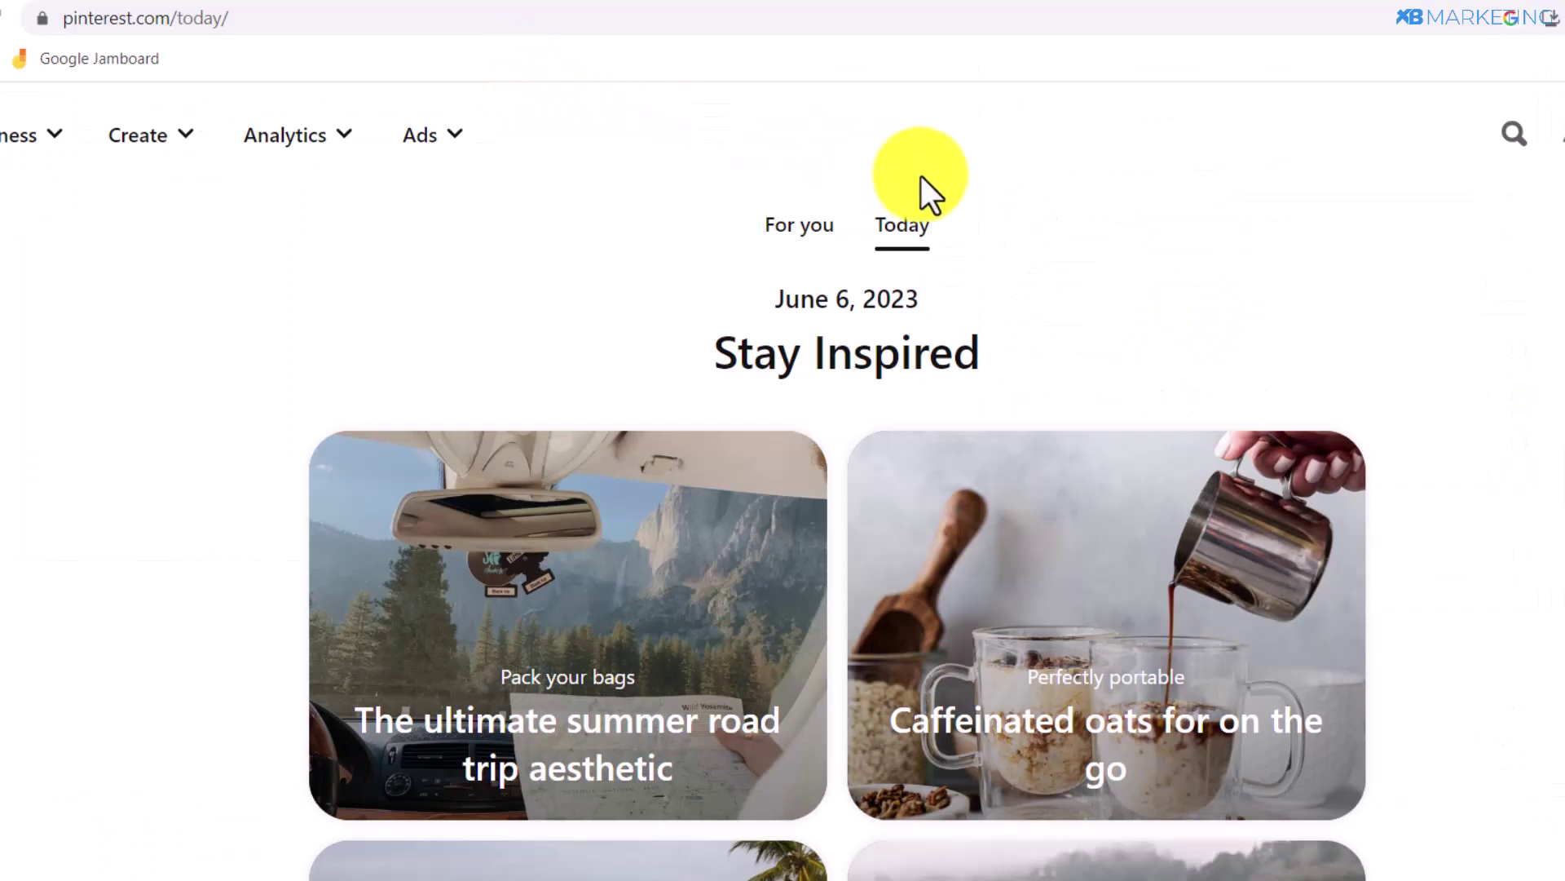
- Start a new pin from the Today page's Create menu with Create Pin
{"action": "scroll", "coordinate": [1040, 234], "scroll_direction": "down", "scroll_amount": 2}
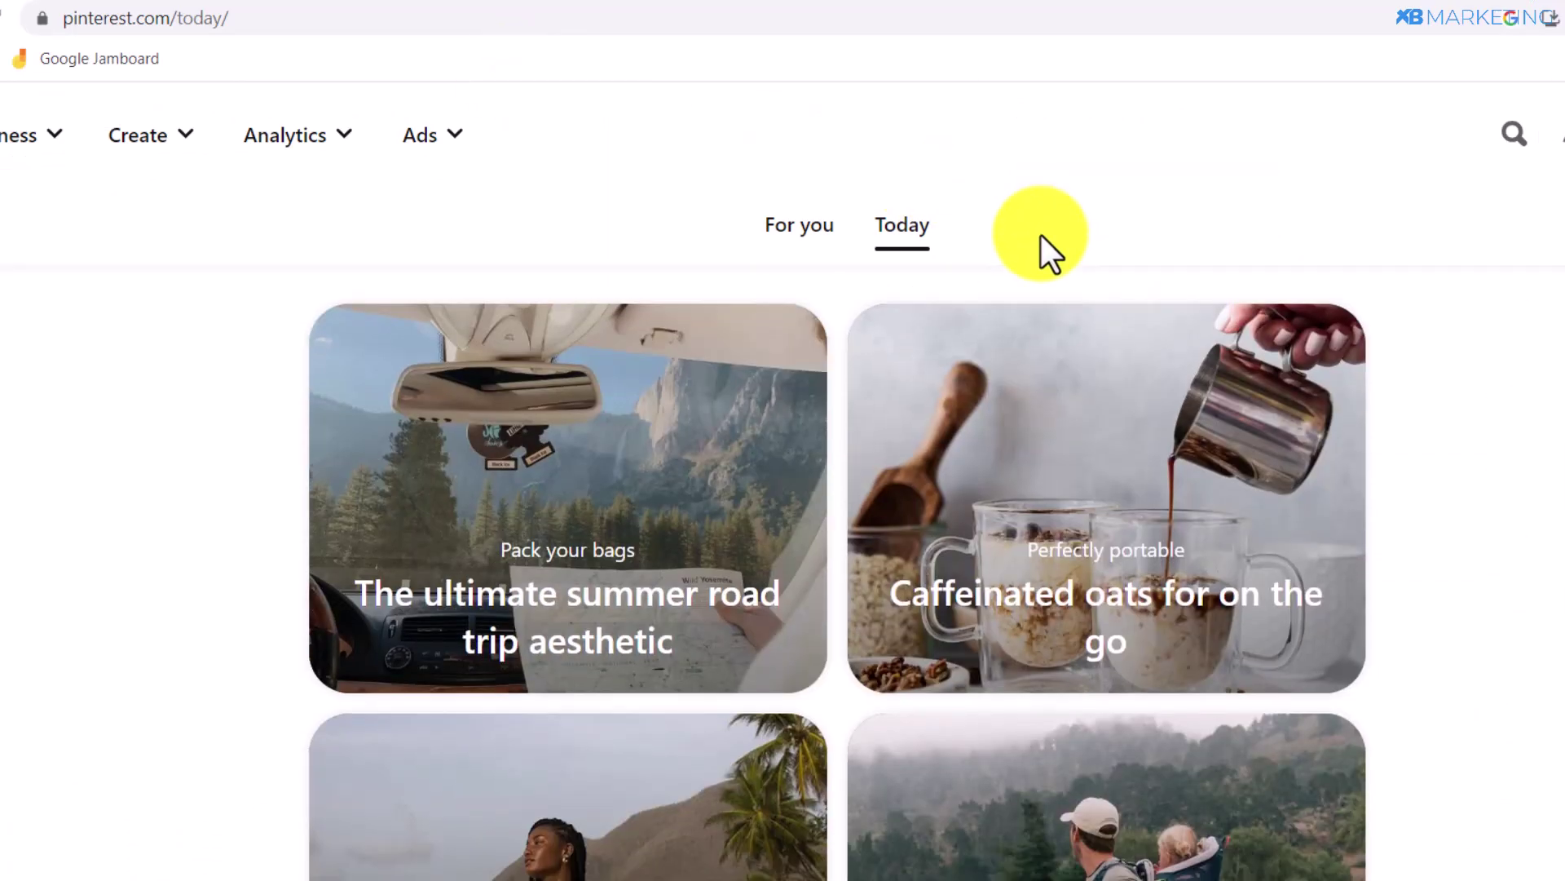
{"action": "scroll", "coordinate": [1041, 235], "scroll_direction": "down", "scroll_amount": 10}
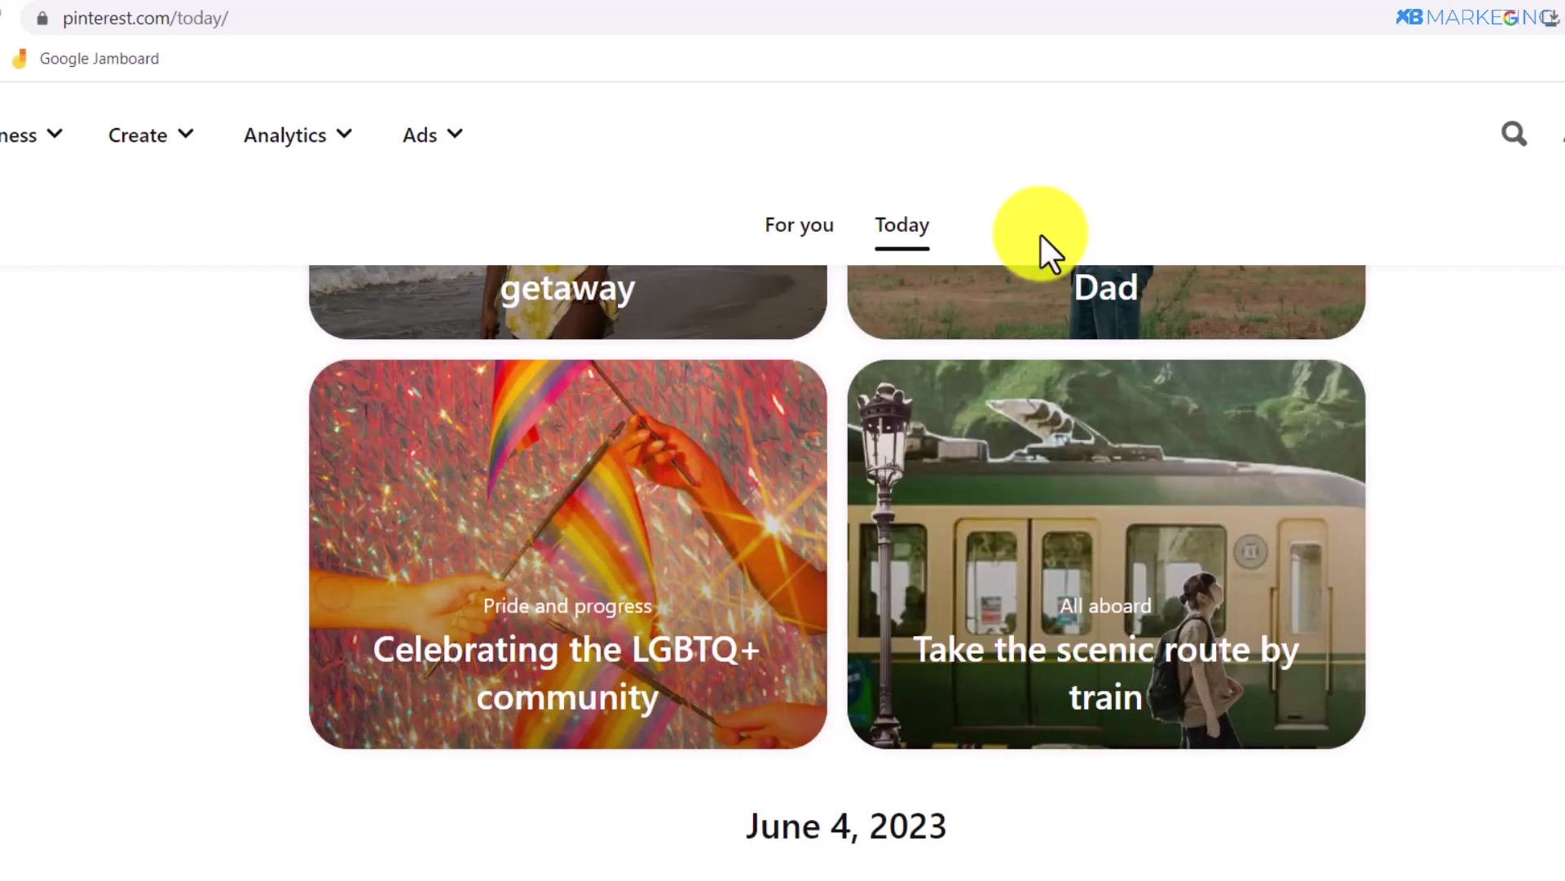
{"action": "scroll", "coordinate": [1040, 235], "scroll_direction": "up", "scroll_amount": 9}
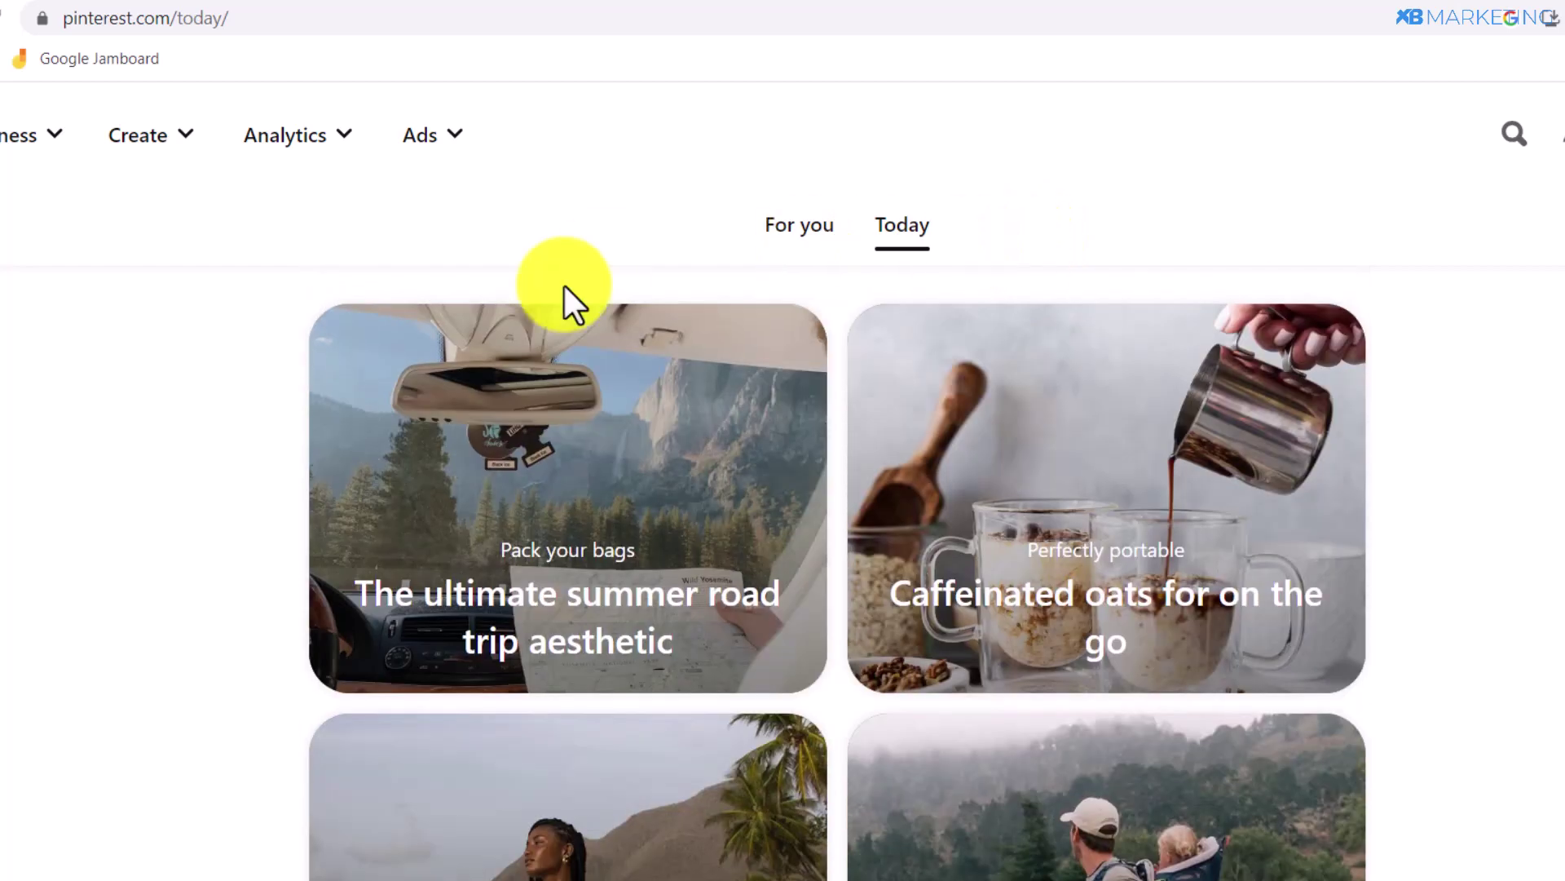
{"action": "left_click", "coordinate": [137, 157]}
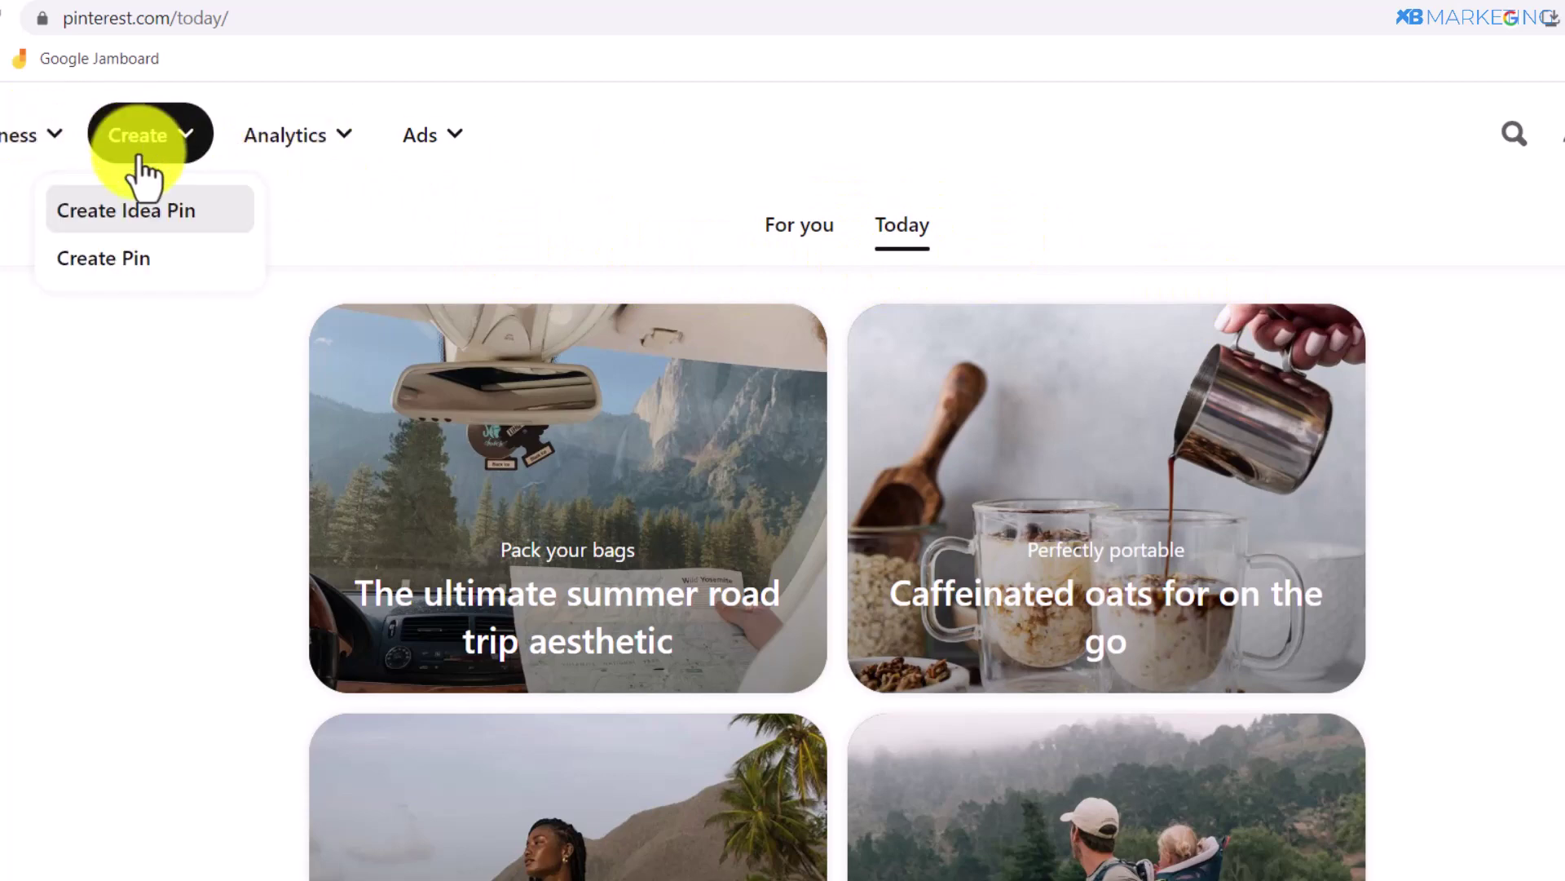
{"action": "left_click", "coordinate": [130, 269]}
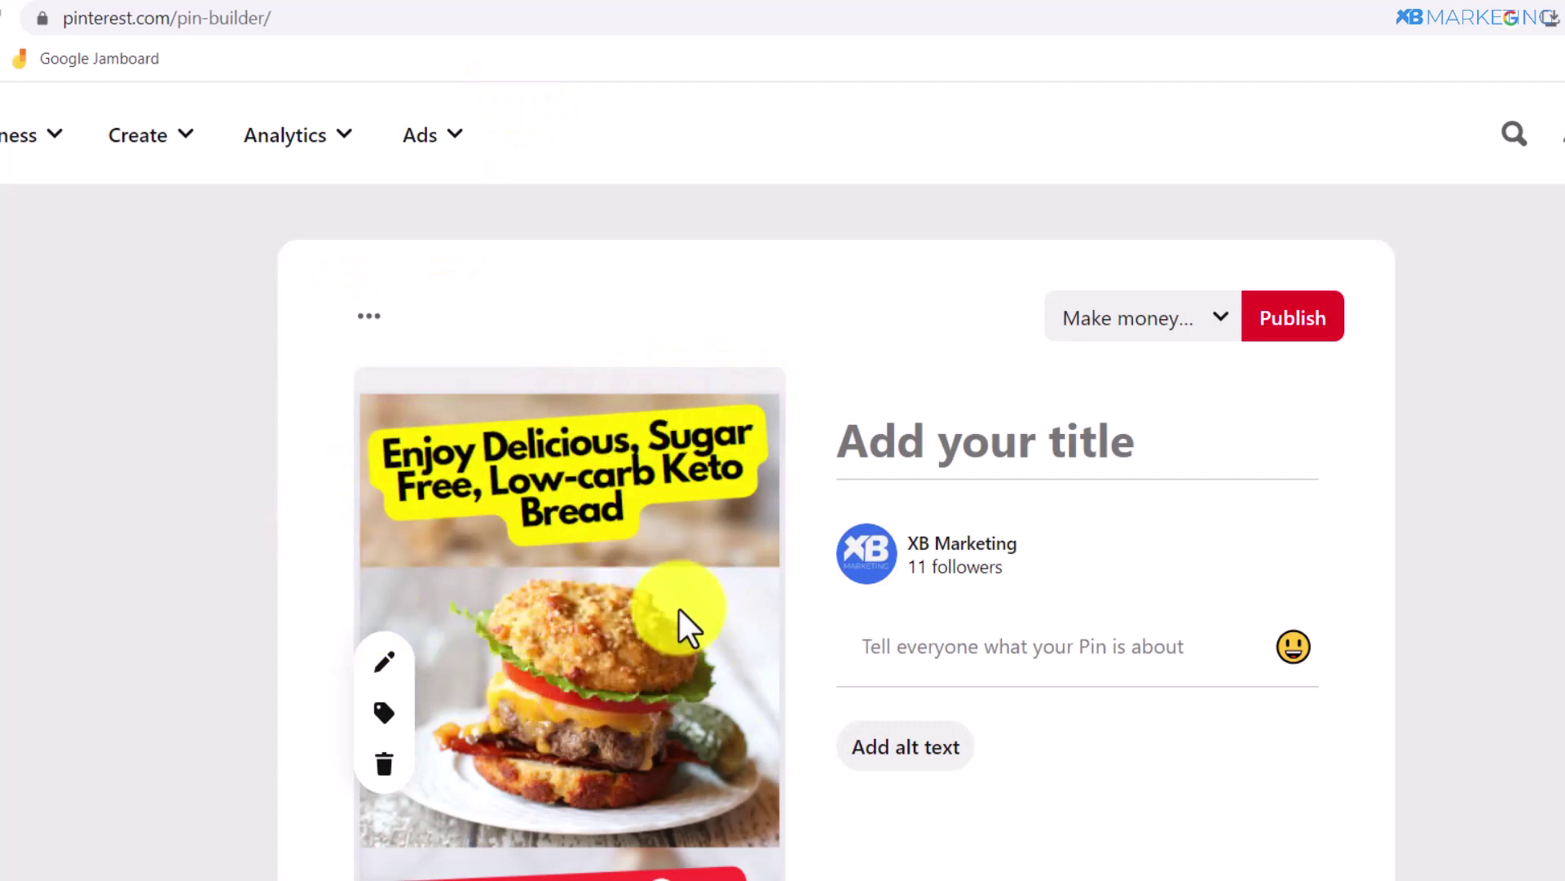
- Paste 'Get Your Own Keto Recipe Book Today!' as the pin title, checking the Healing Gourmet page
{"action": "type", "text": "Get Your Own Keto Recipe Book Today!"}
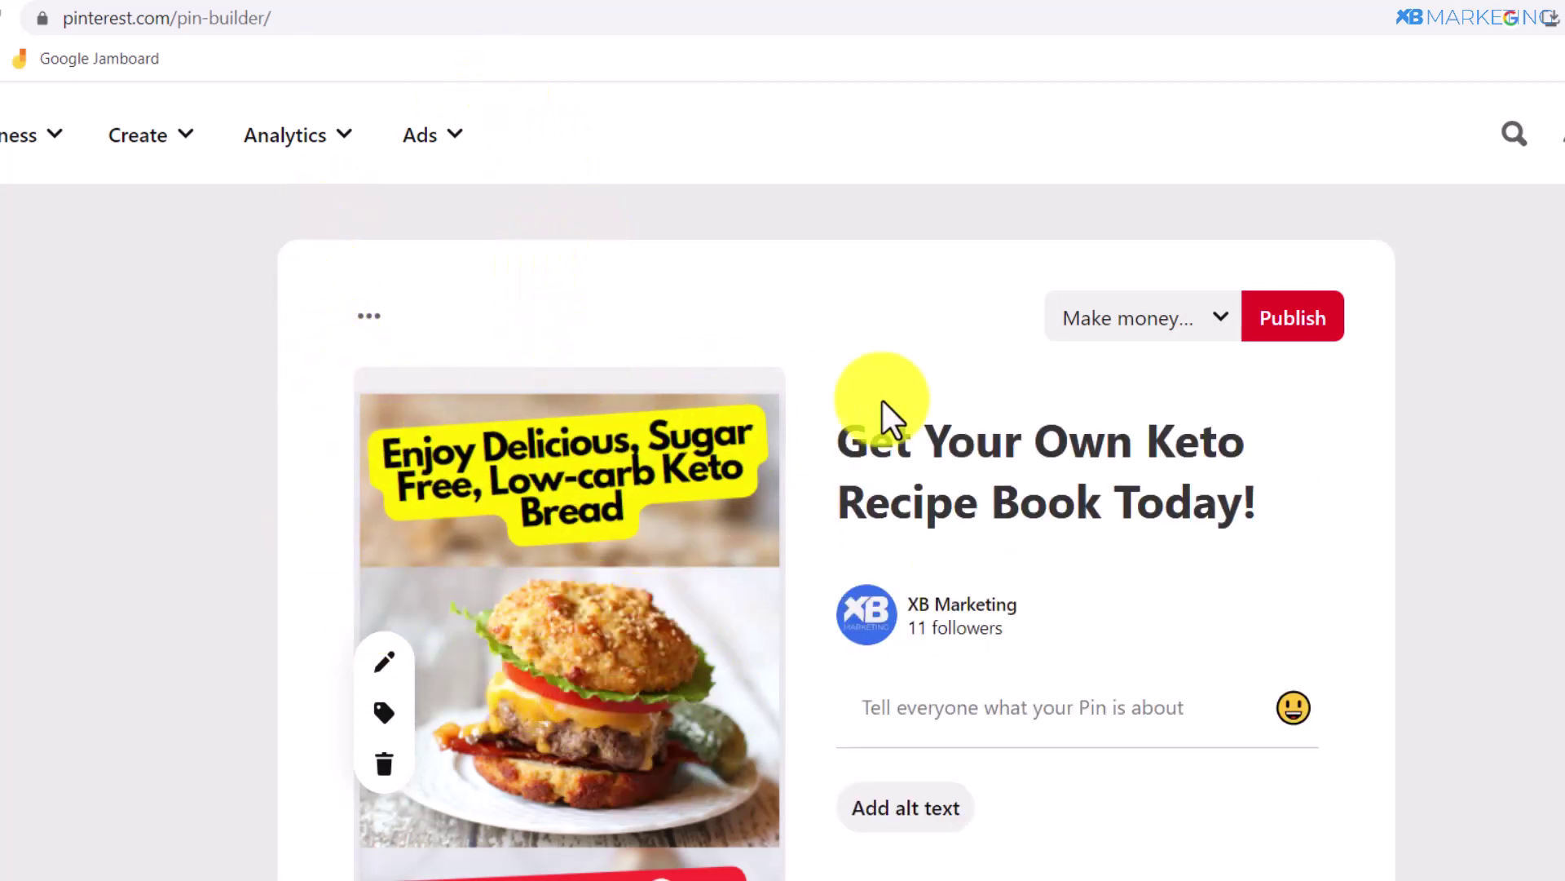
{"action": "left_click_drag", "start_coordinate": [856, 440], "coordinate": [1212, 447]}
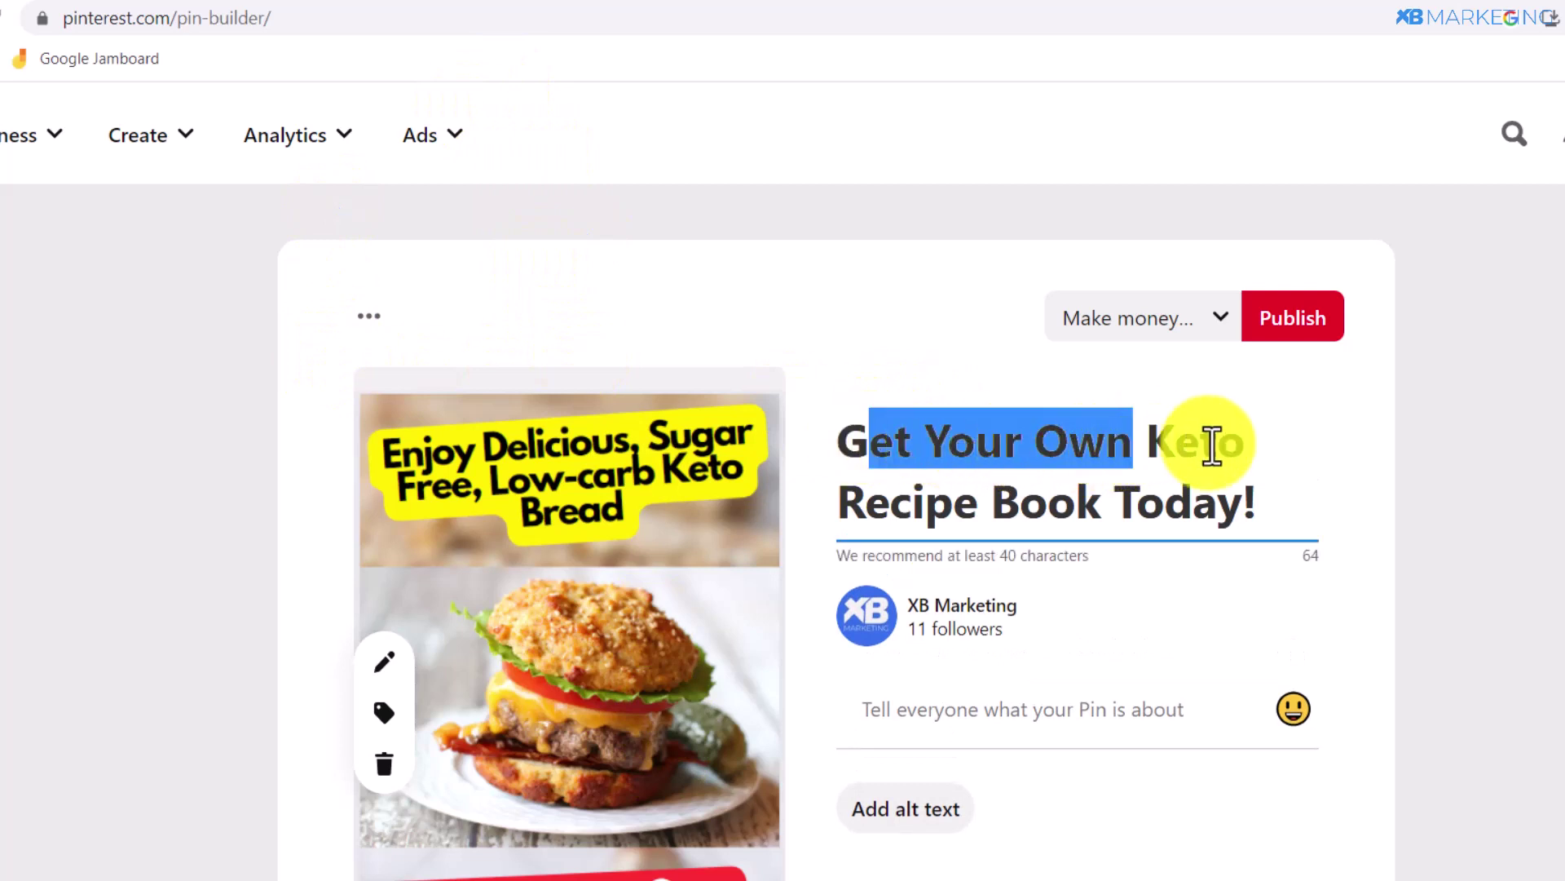
{"action": "left_click", "coordinate": [1073, 454]}
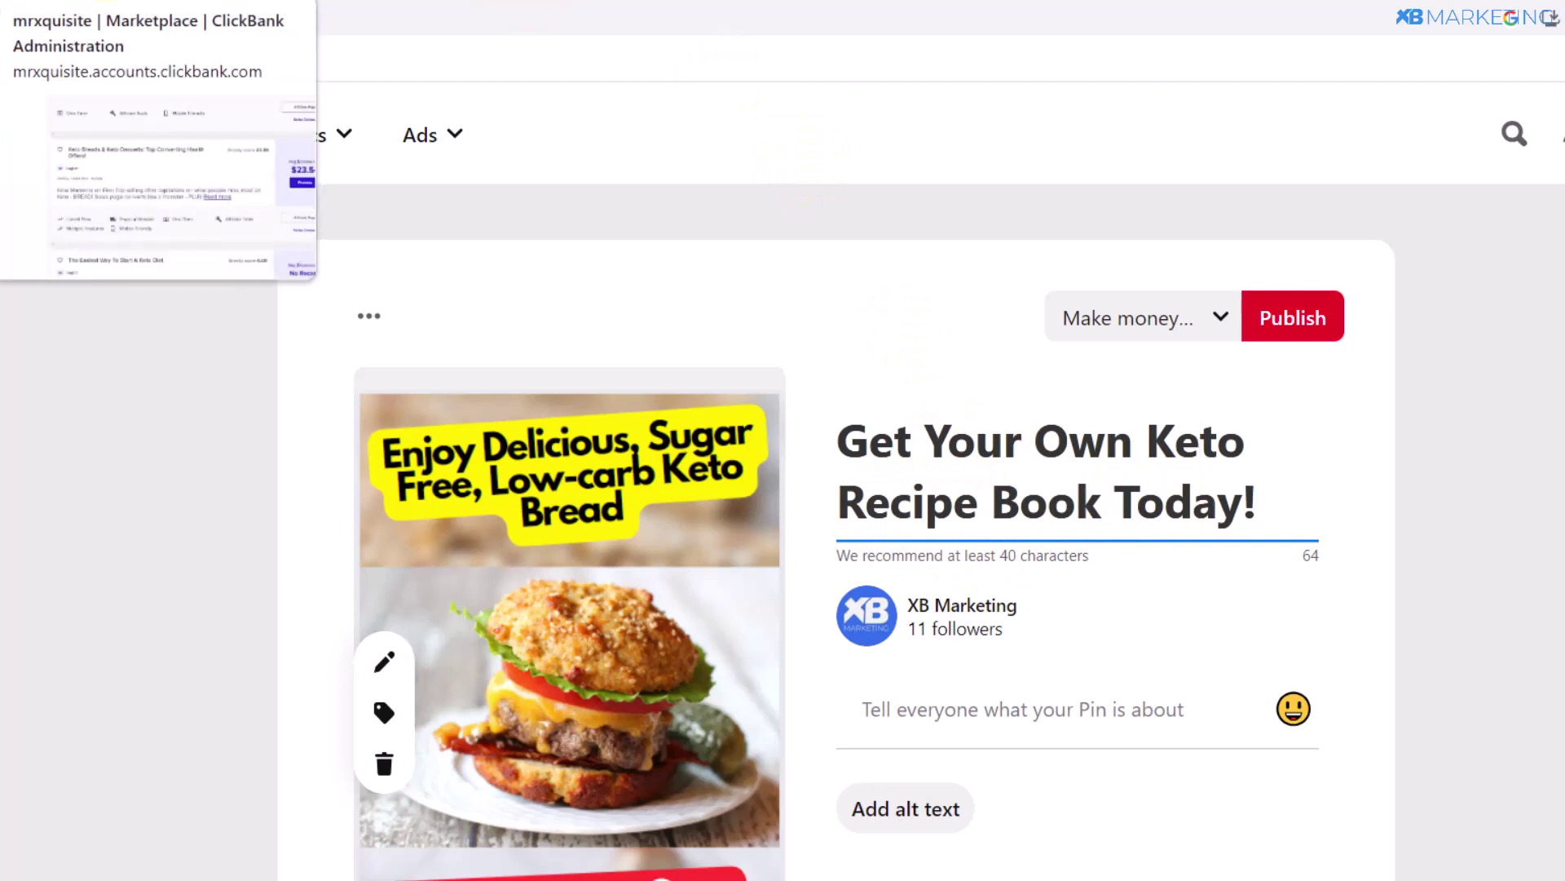
{"action": "left_click", "coordinate": [74, 1]}
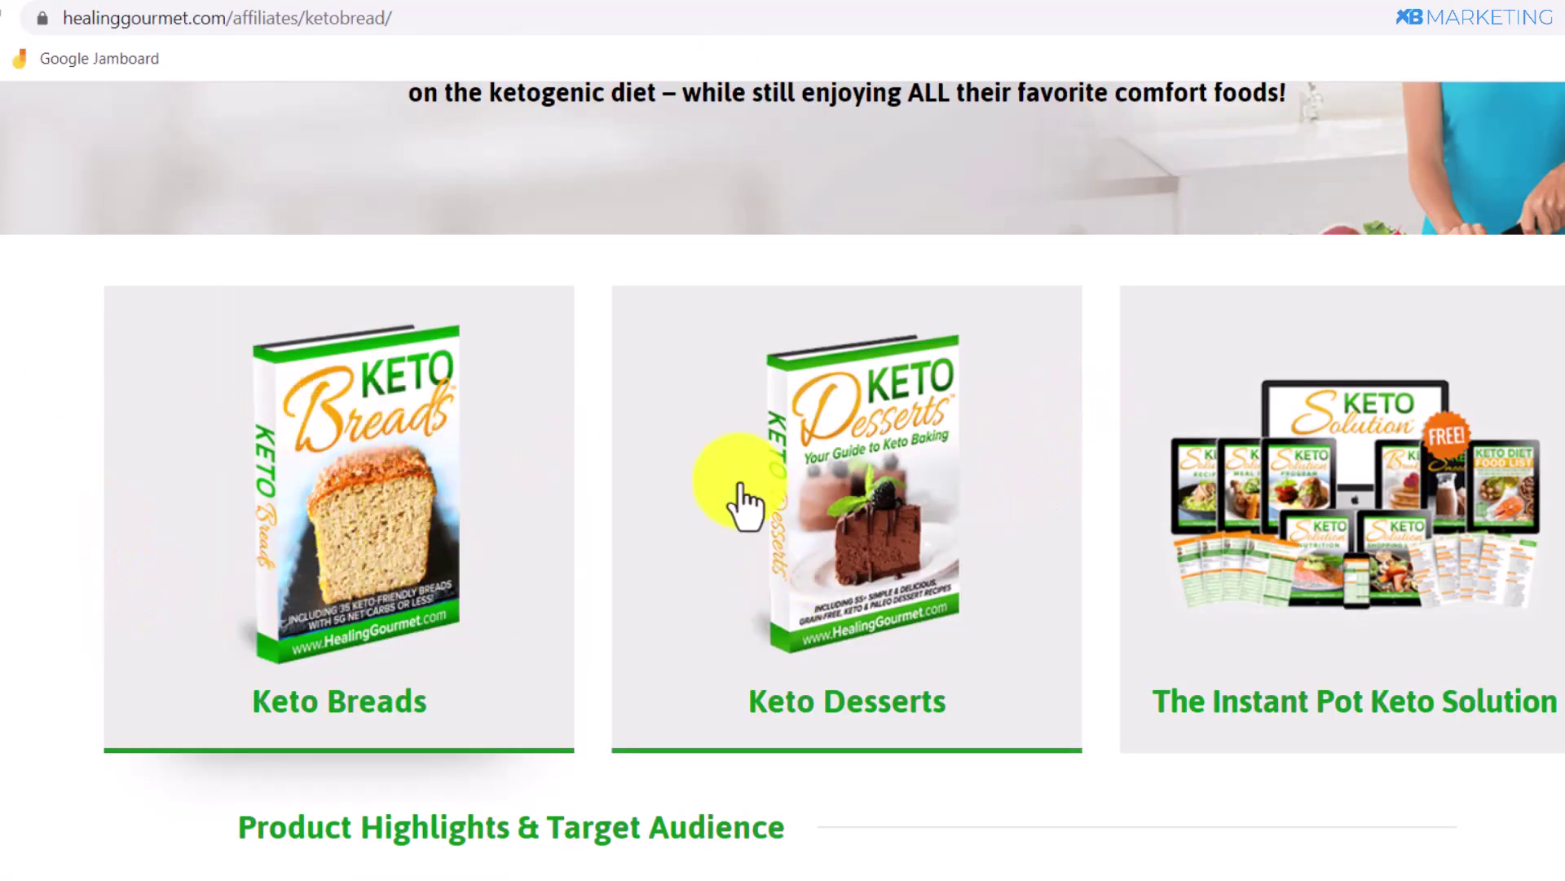
{"action": "key", "text": "ctrl+Tab"}
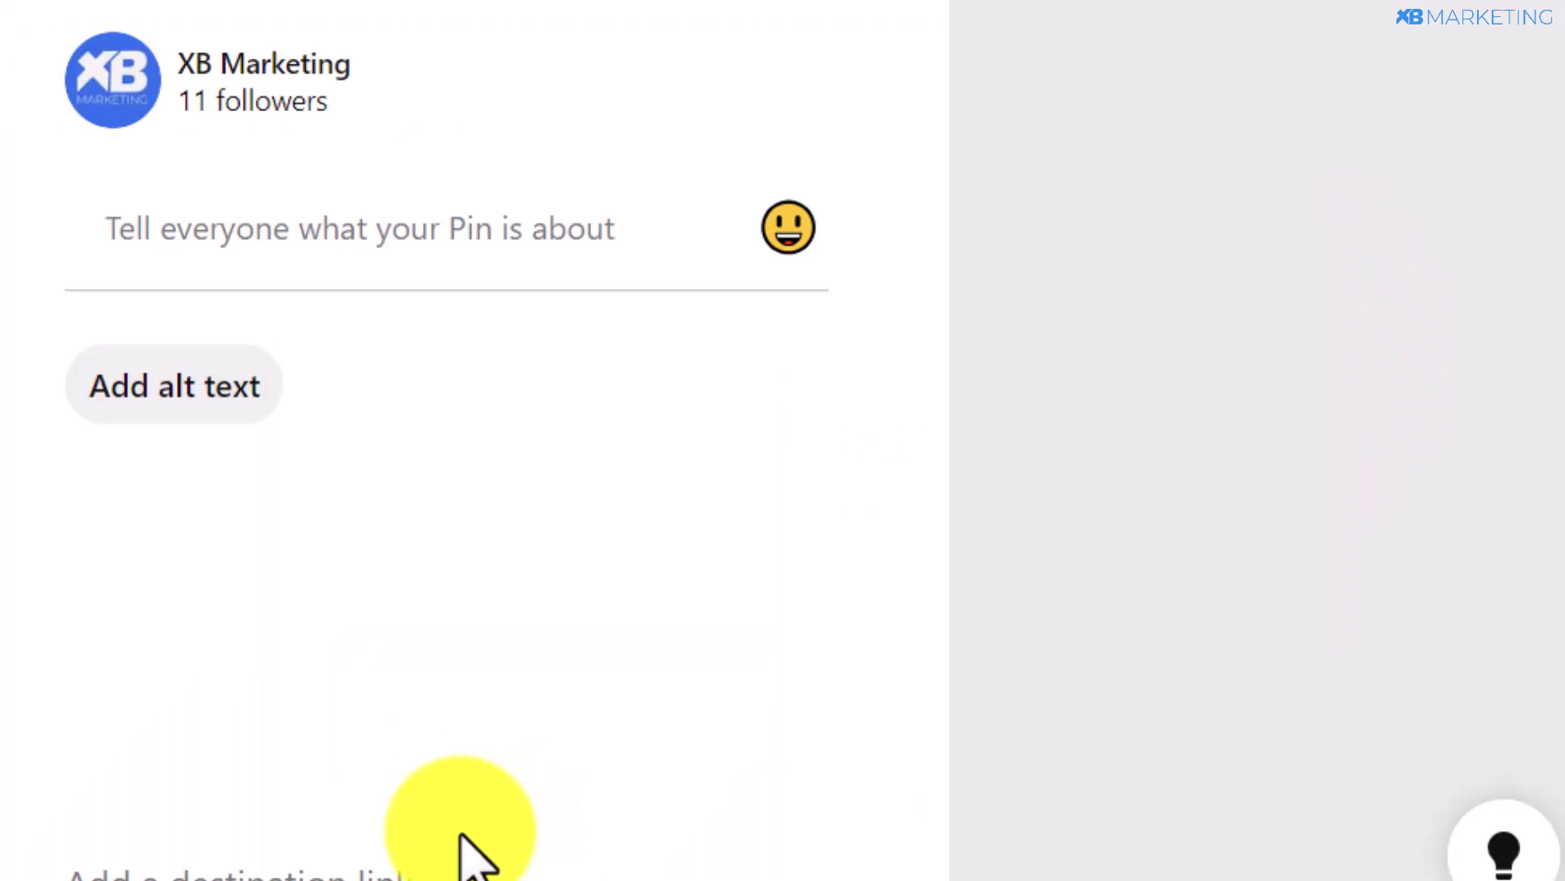
- Scroll through the Keto Breads sales-page PDF in Chrome's PDF viewer
{"action": "scroll", "coordinate": [1019, 872], "scroll_direction": "down", "scroll_amount": 2}
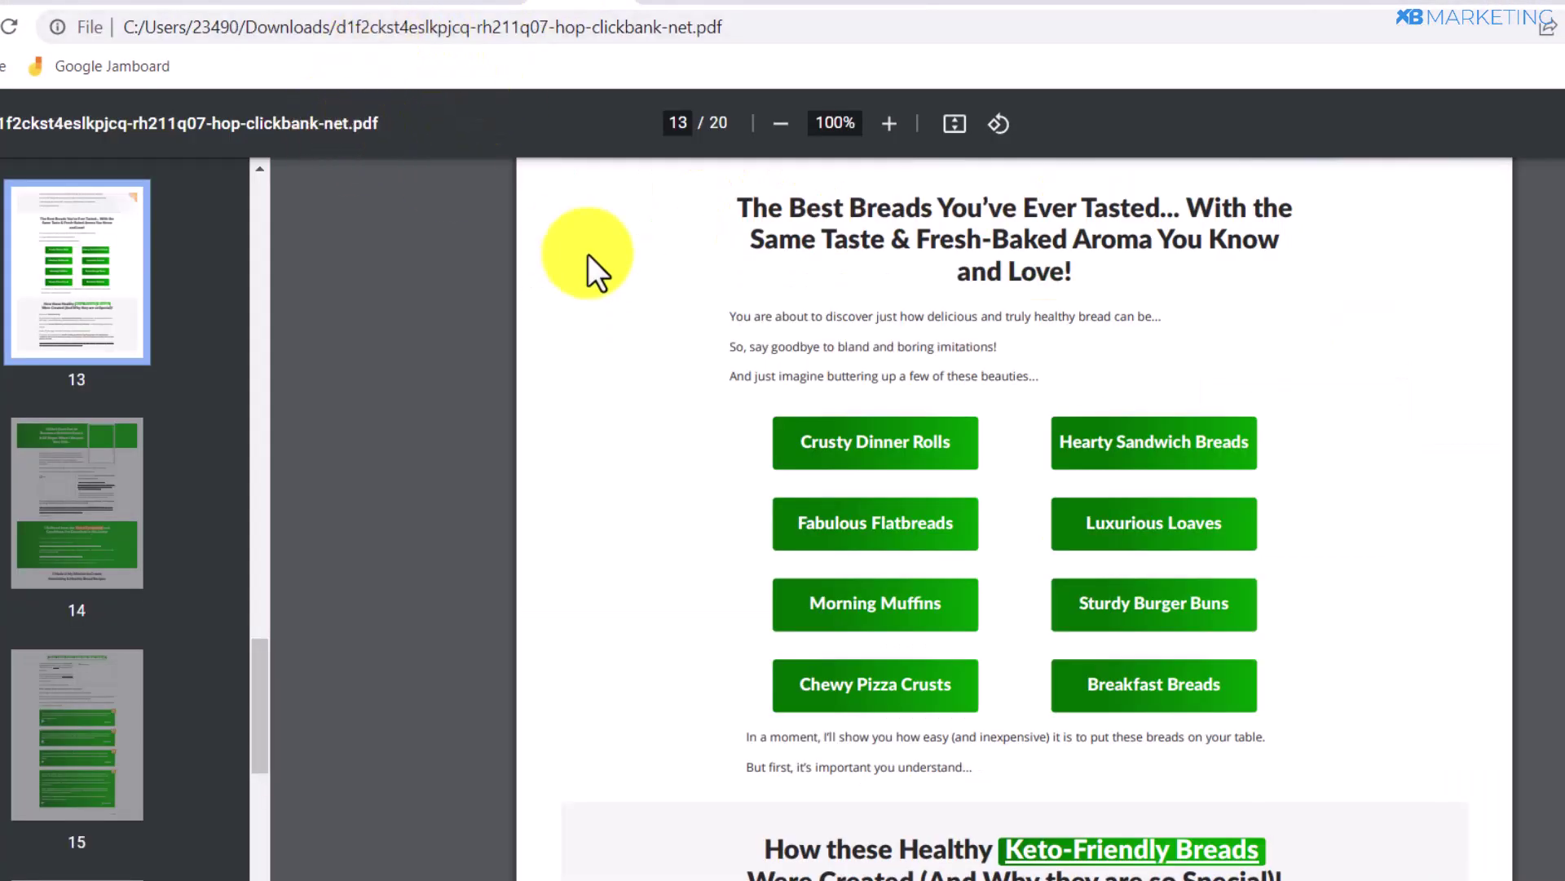
{"action": "scroll", "coordinate": [589, 253], "scroll_direction": "up", "scroll_amount": 2}
{"action": "scroll", "coordinate": [579, 252], "scroll_direction": "up", "scroll_amount": 2}
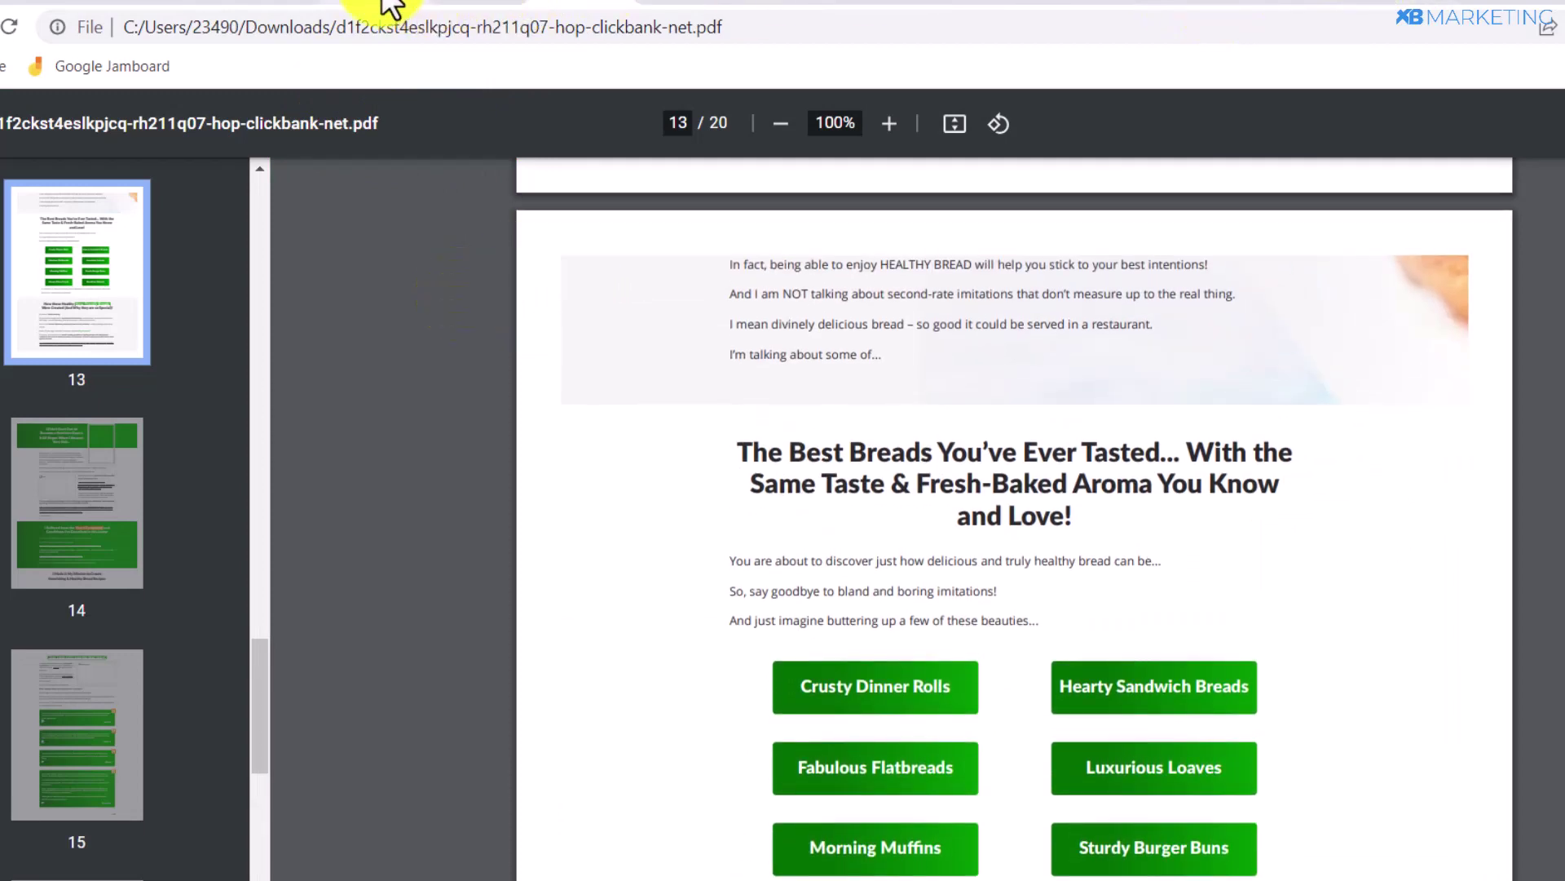
- Upload the downloaded hop-clickbank sales-page PDF to My Drive via New > File upload
{"action": "left_click", "coordinate": [1027, 2]}
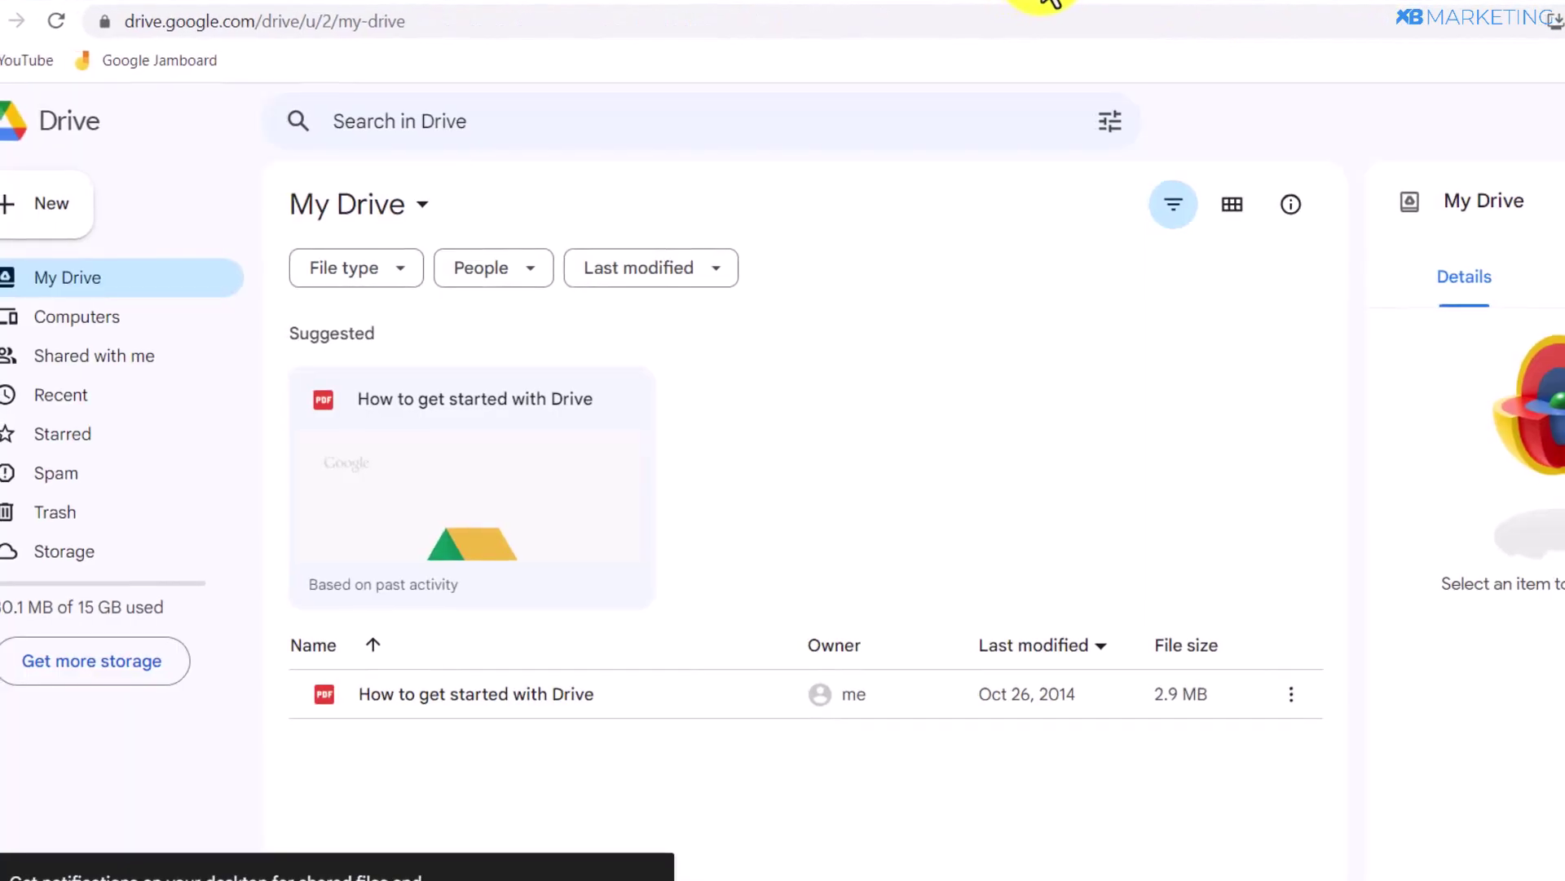
{"action": "left_click", "coordinate": [57, 220]}
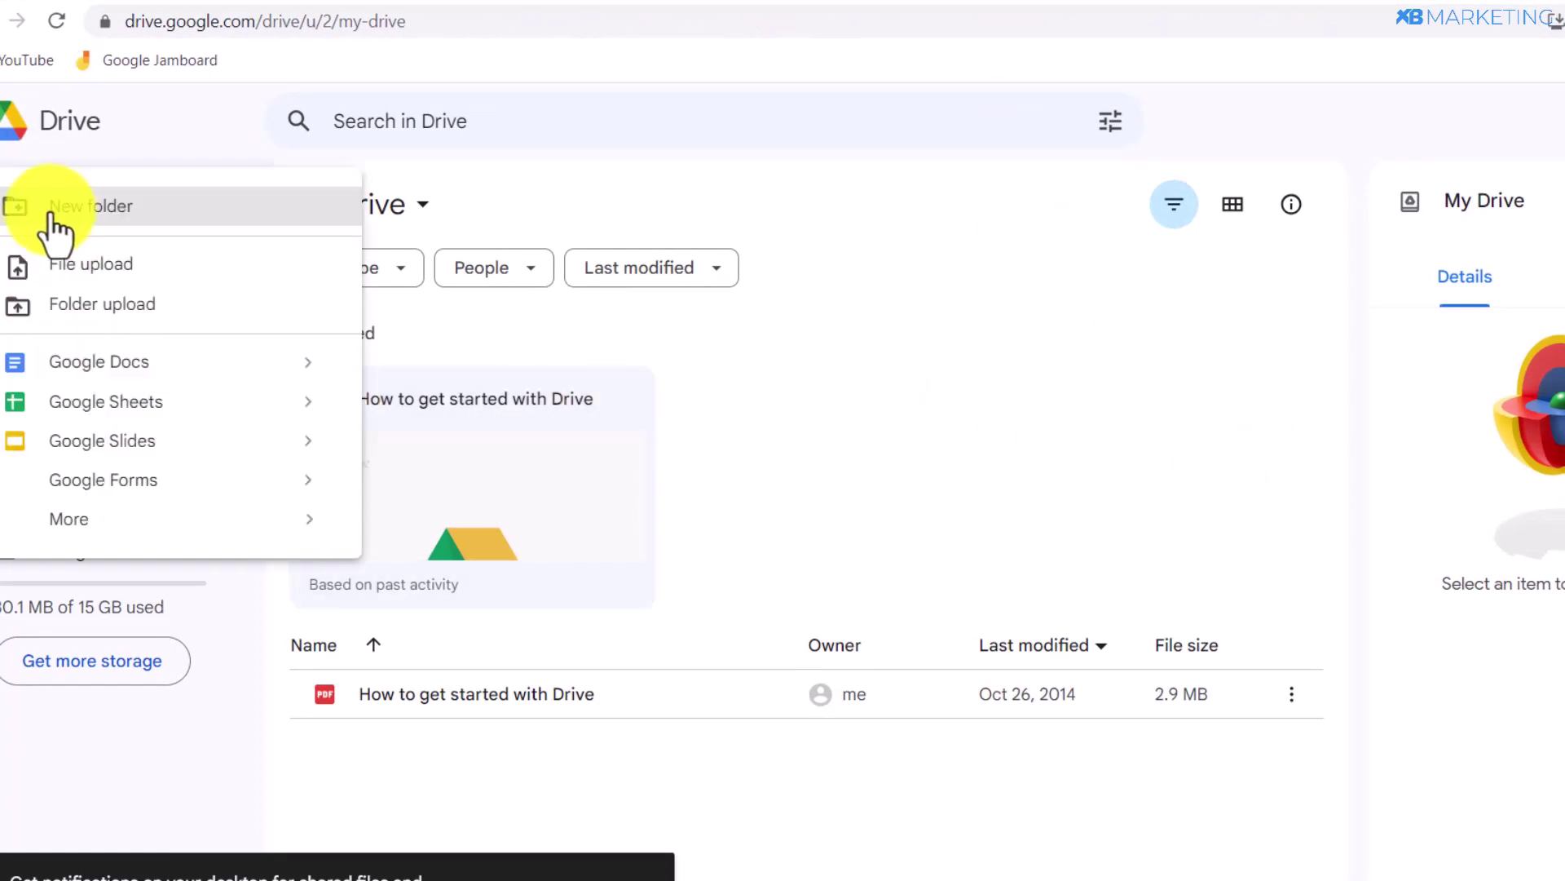
{"action": "left_click", "coordinate": [96, 269]}
{"action": "left_click", "coordinate": [391, 234]}
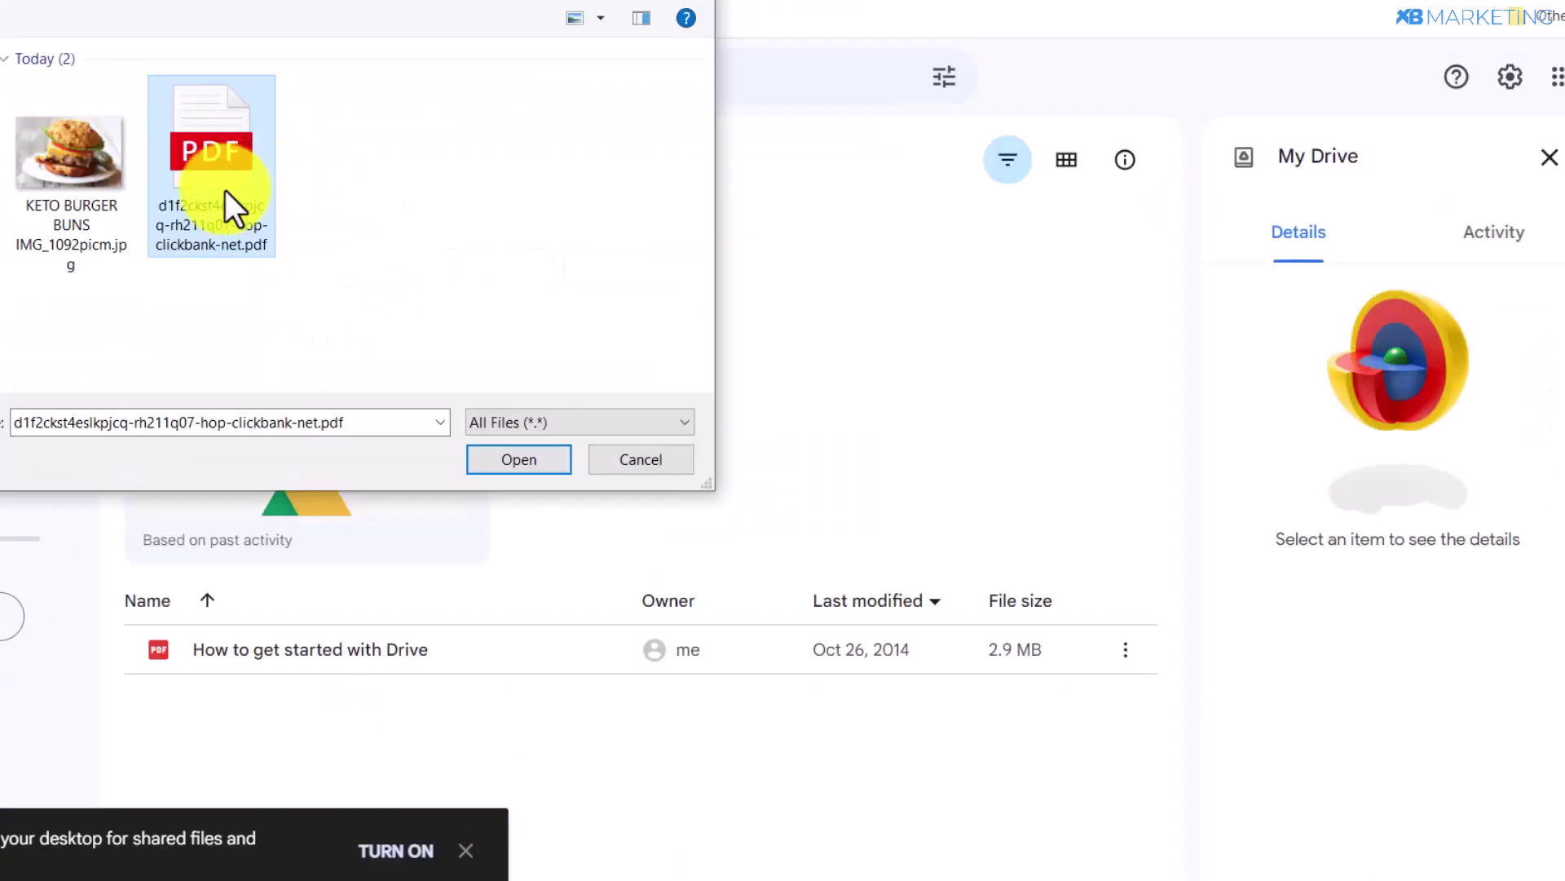
{"action": "left_click", "coordinate": [508, 459]}
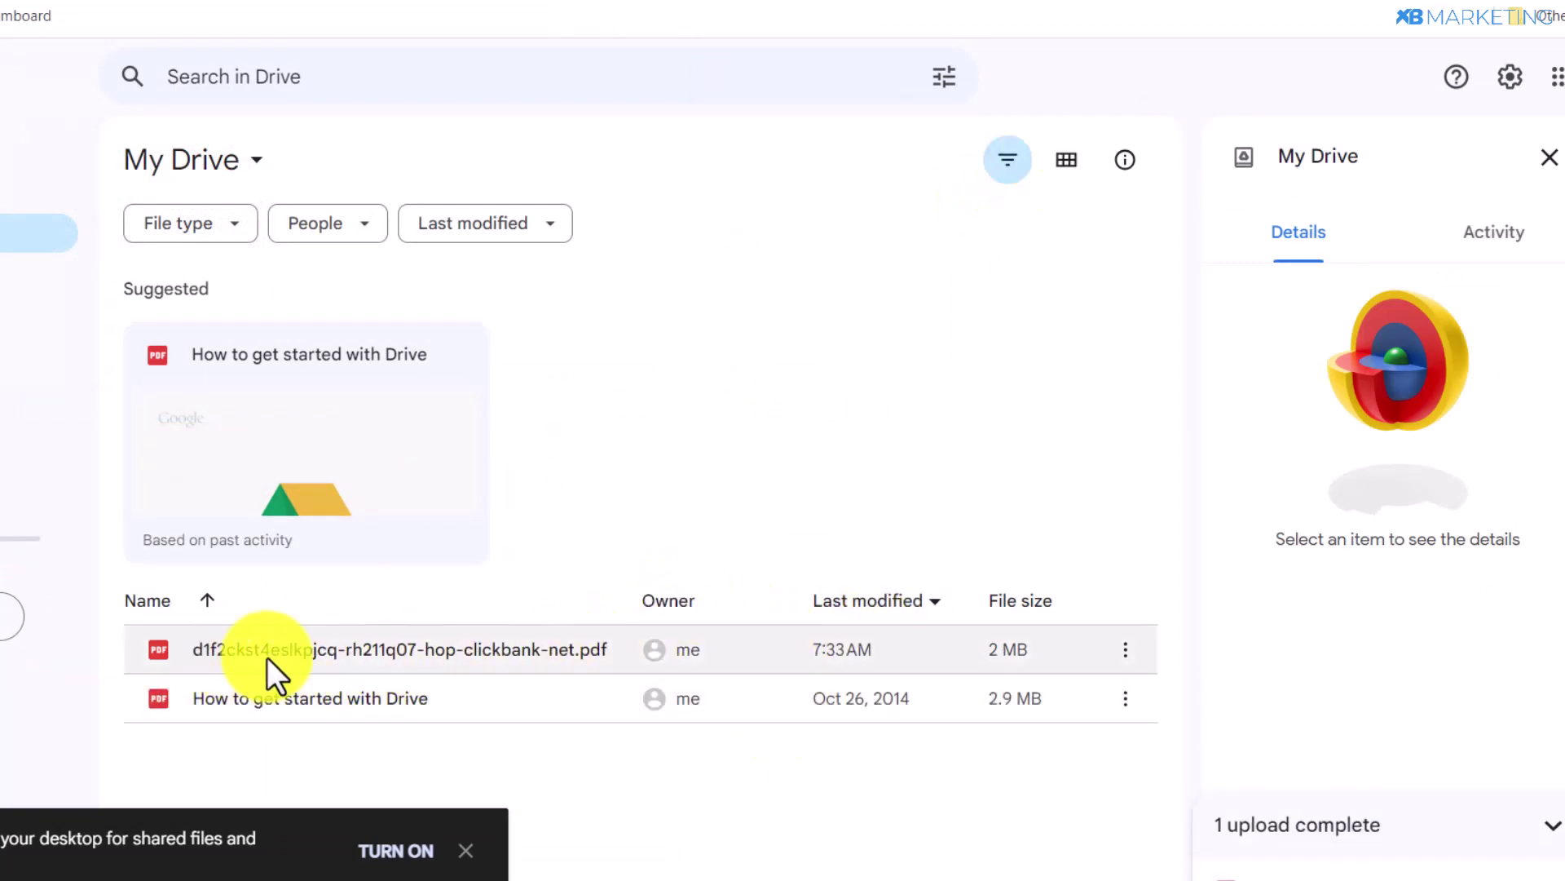
- Rename the uploaded clickbank PDF to 'Keto Bread Recipe.pdf'
{"action": "left_click", "coordinate": [354, 652]}
{"action": "right_click", "coordinate": [353, 652]}
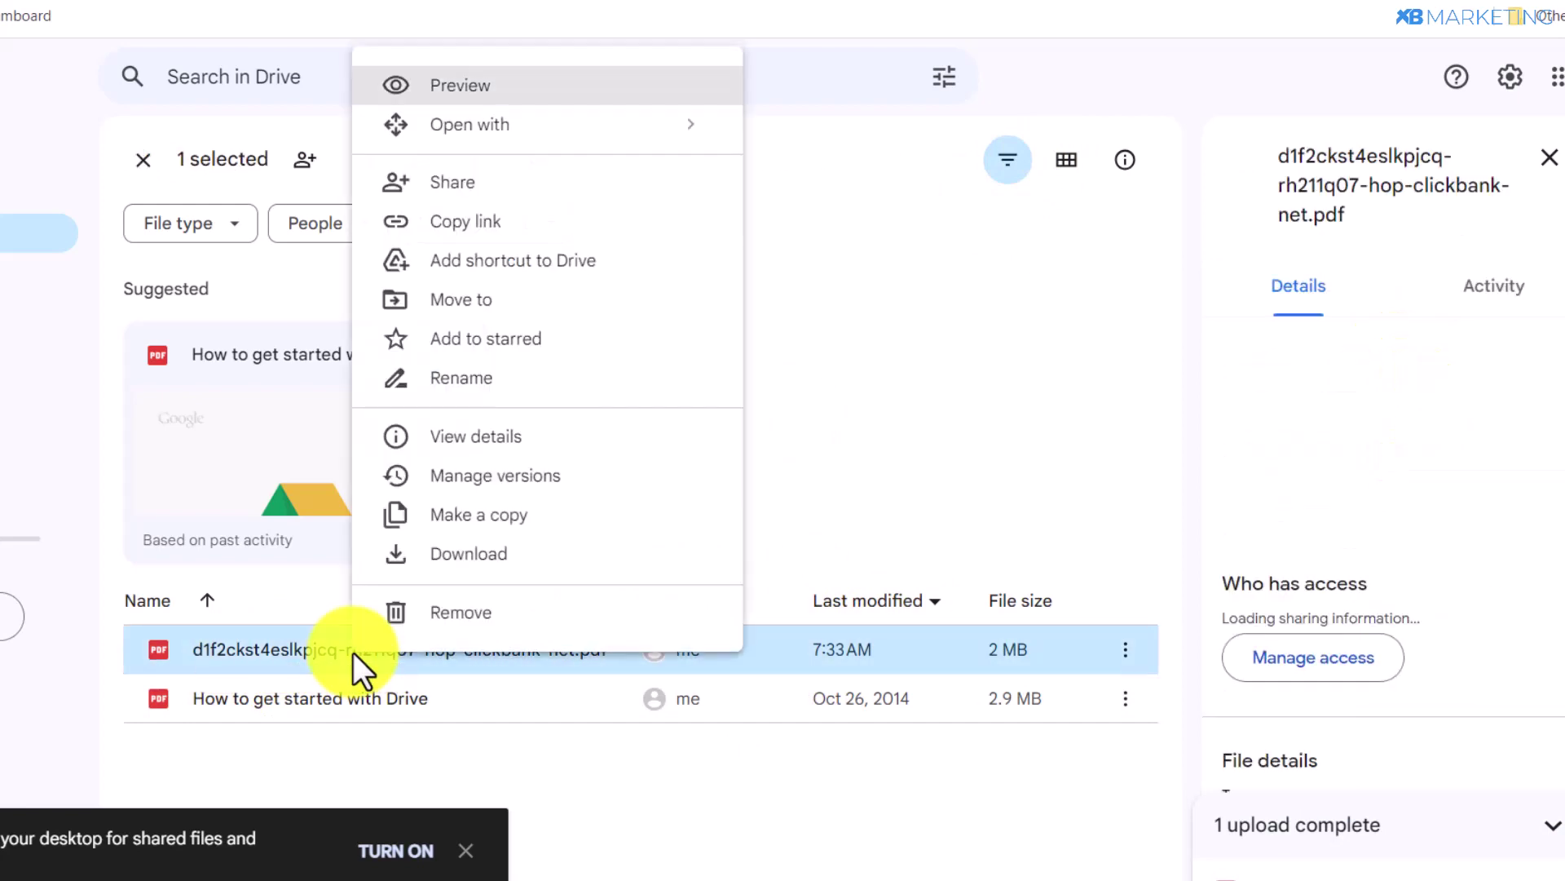
{"action": "left_click", "coordinate": [465, 379]}
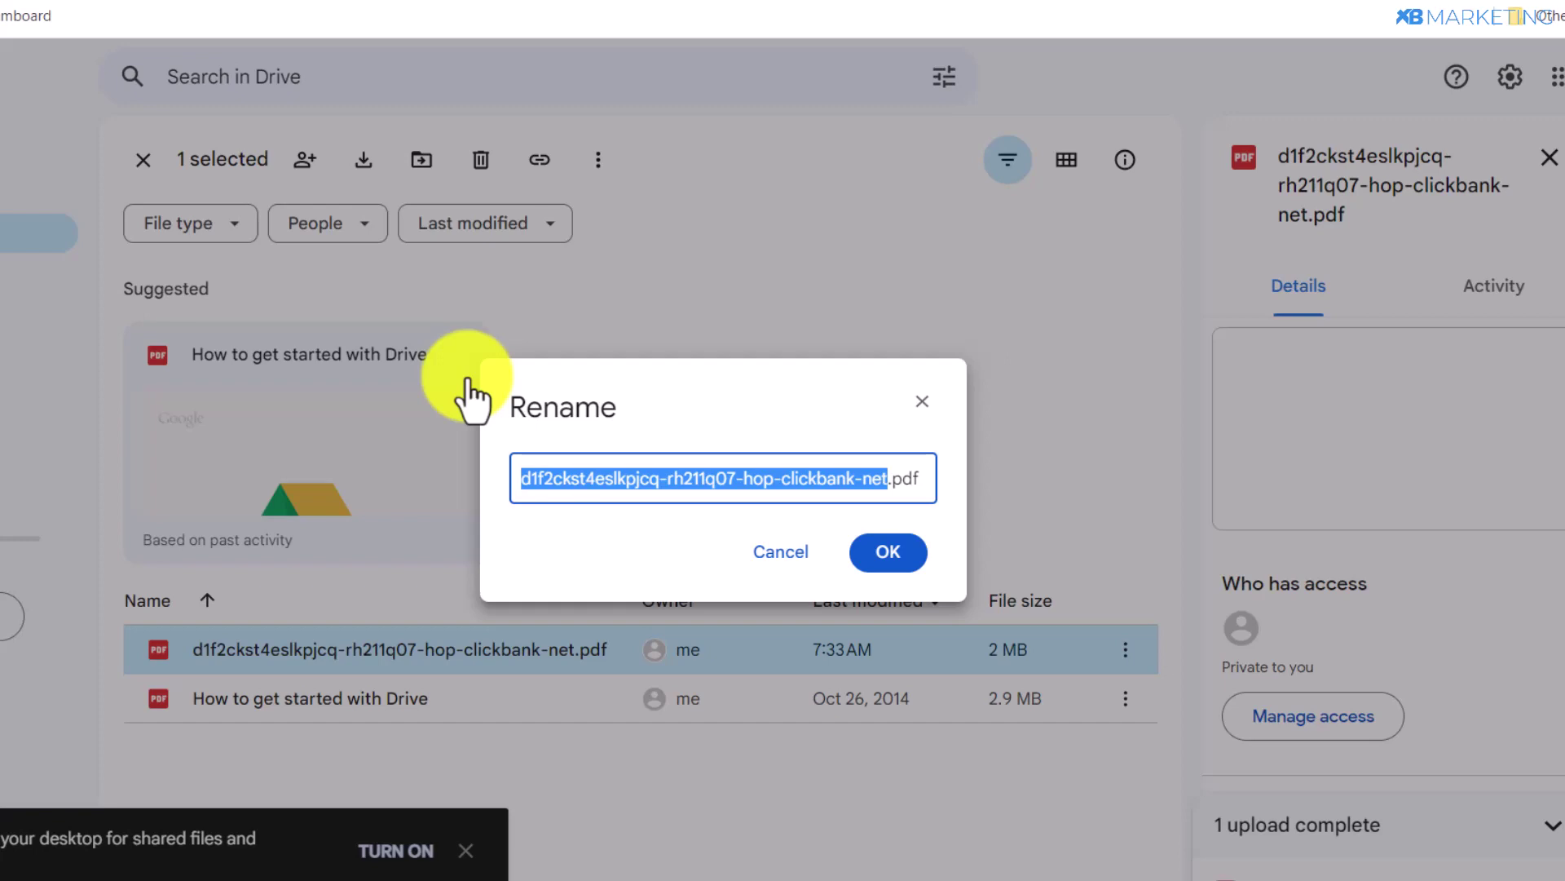
{"action": "type", "text": "Keto Bread Recipe"}
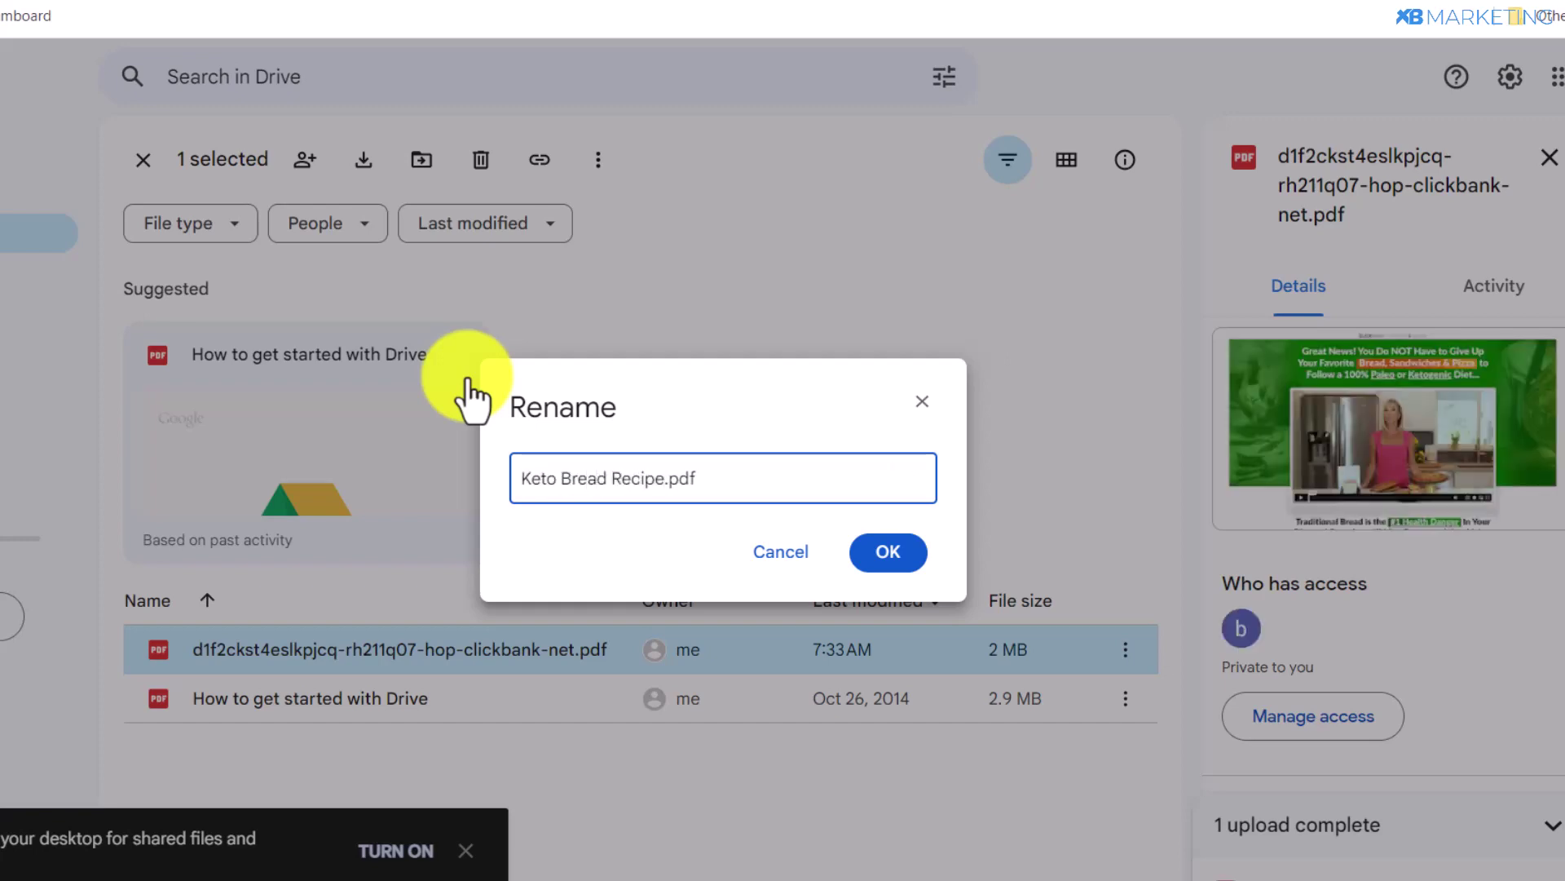
{"action": "left_click", "coordinate": [895, 571]}
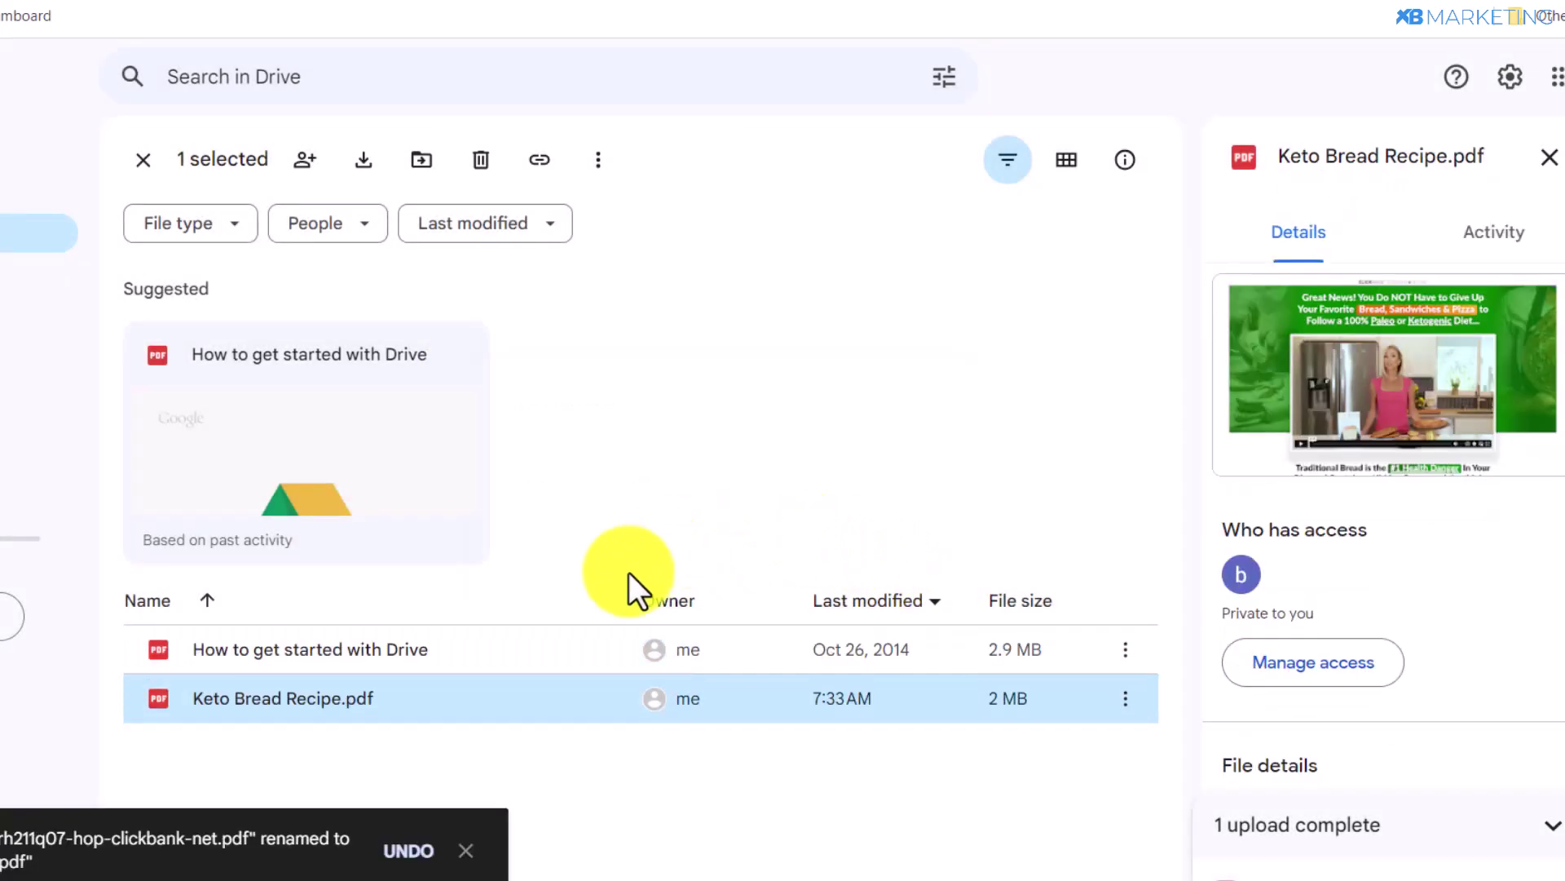
{"action": "key", "text": "Escape"}
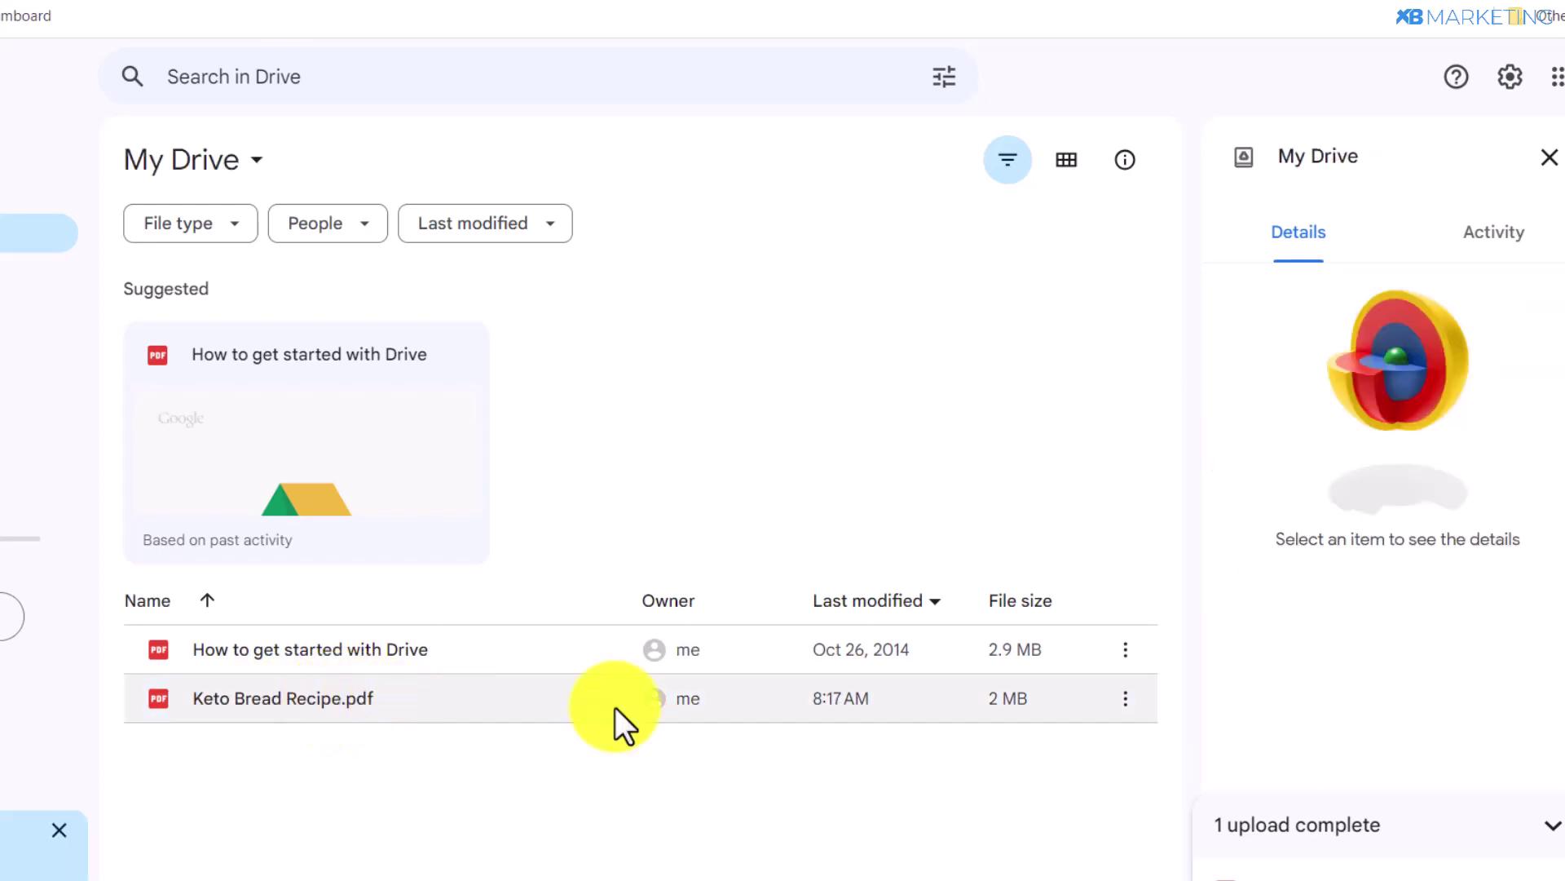
- Share Keto Bread Recipe.pdf so anyone with the link can view, and copy its link
{"action": "right_click", "coordinate": [1073, 702]}
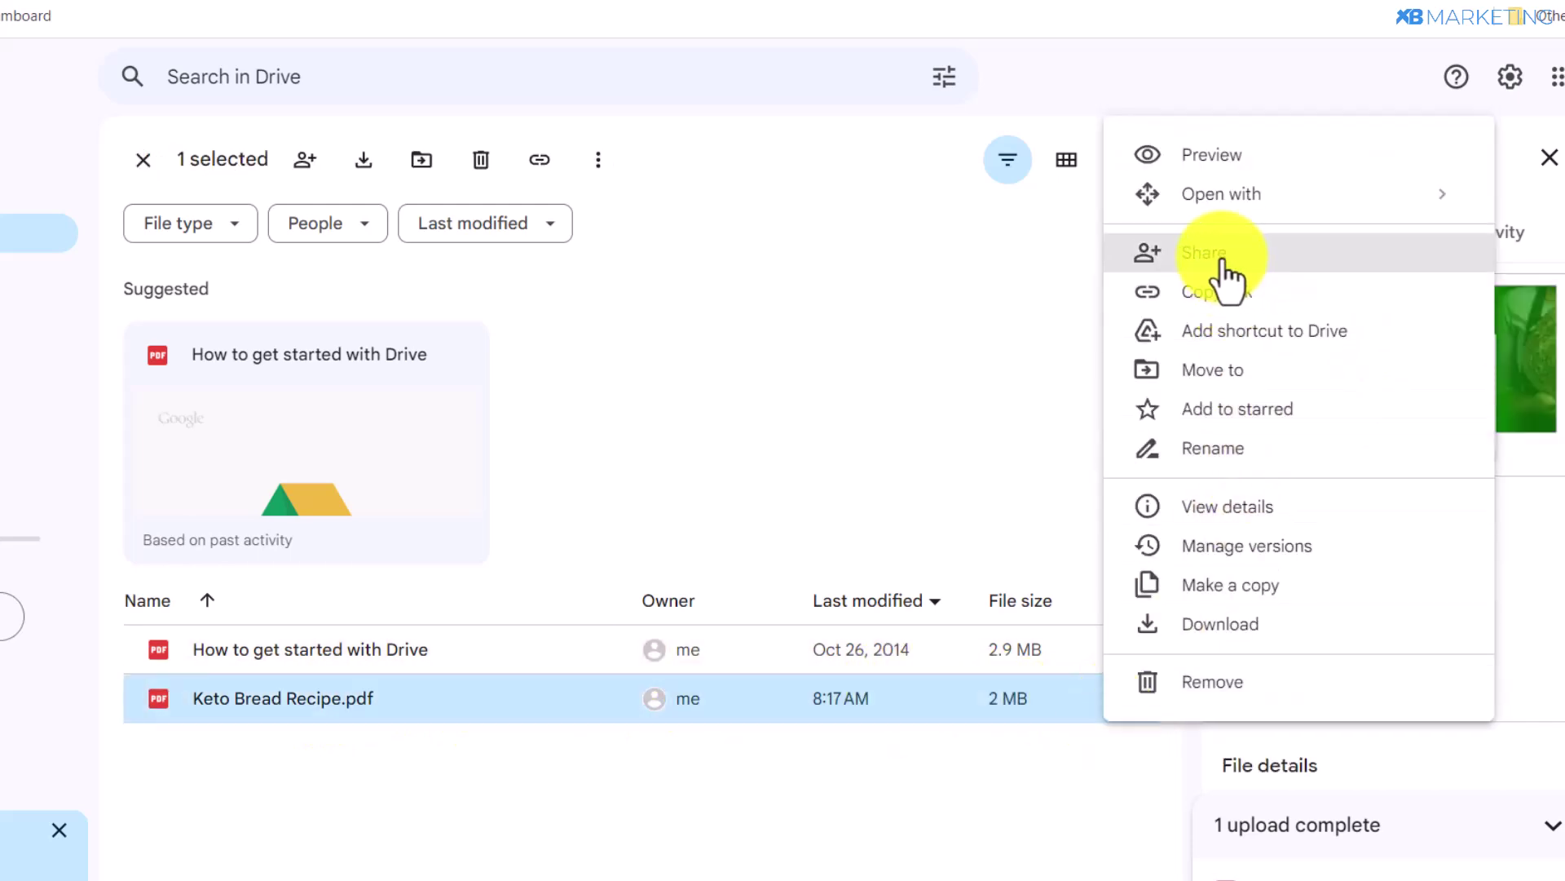
{"action": "left_click", "coordinate": [1223, 259]}
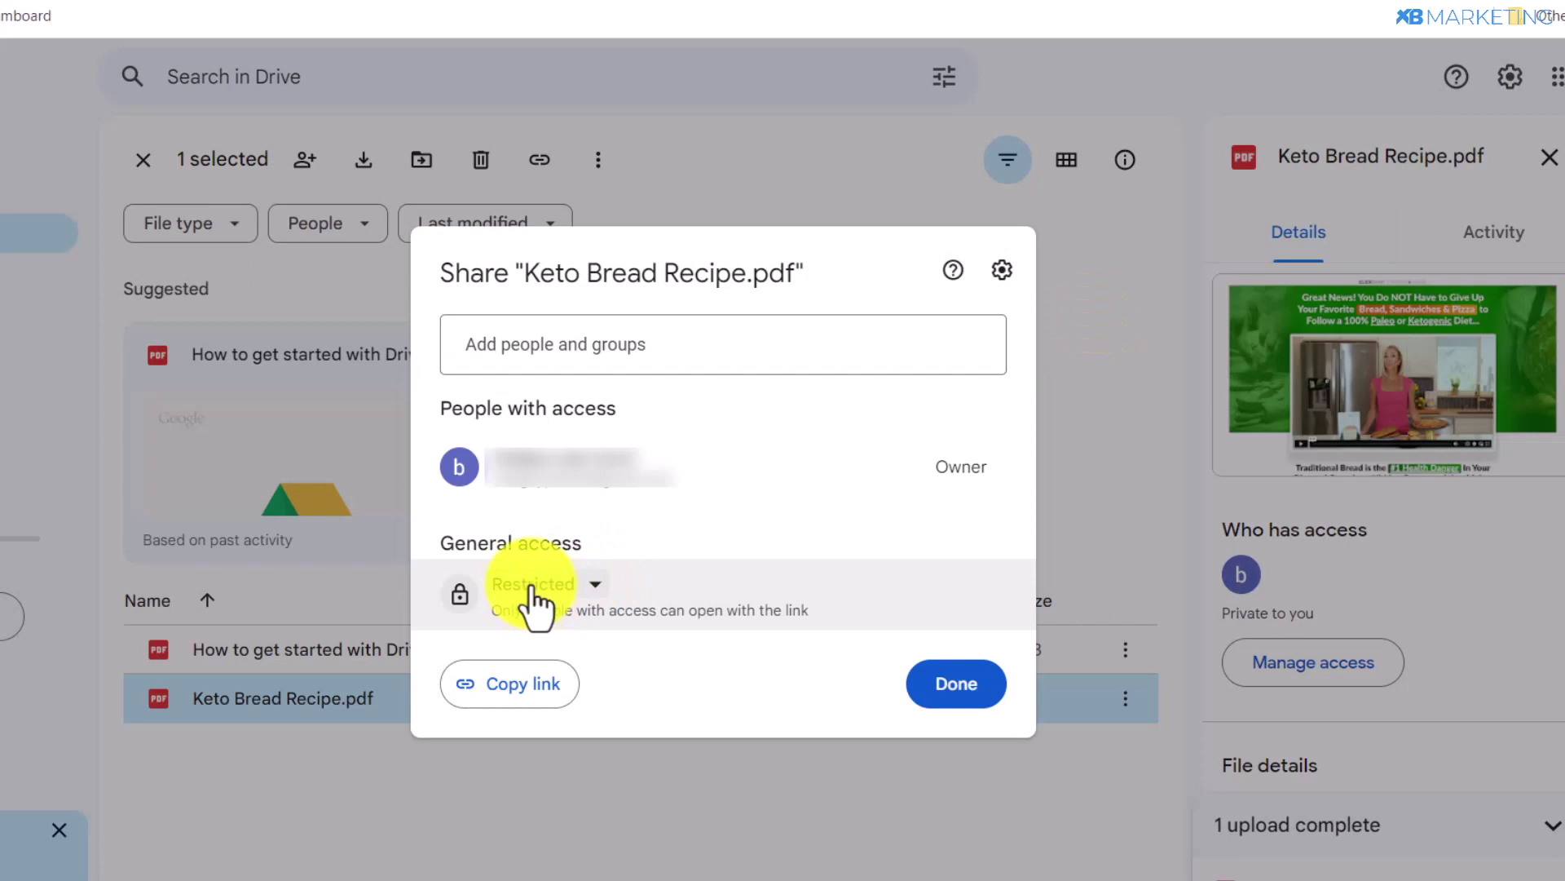
{"action": "left_click", "coordinate": [534, 583]}
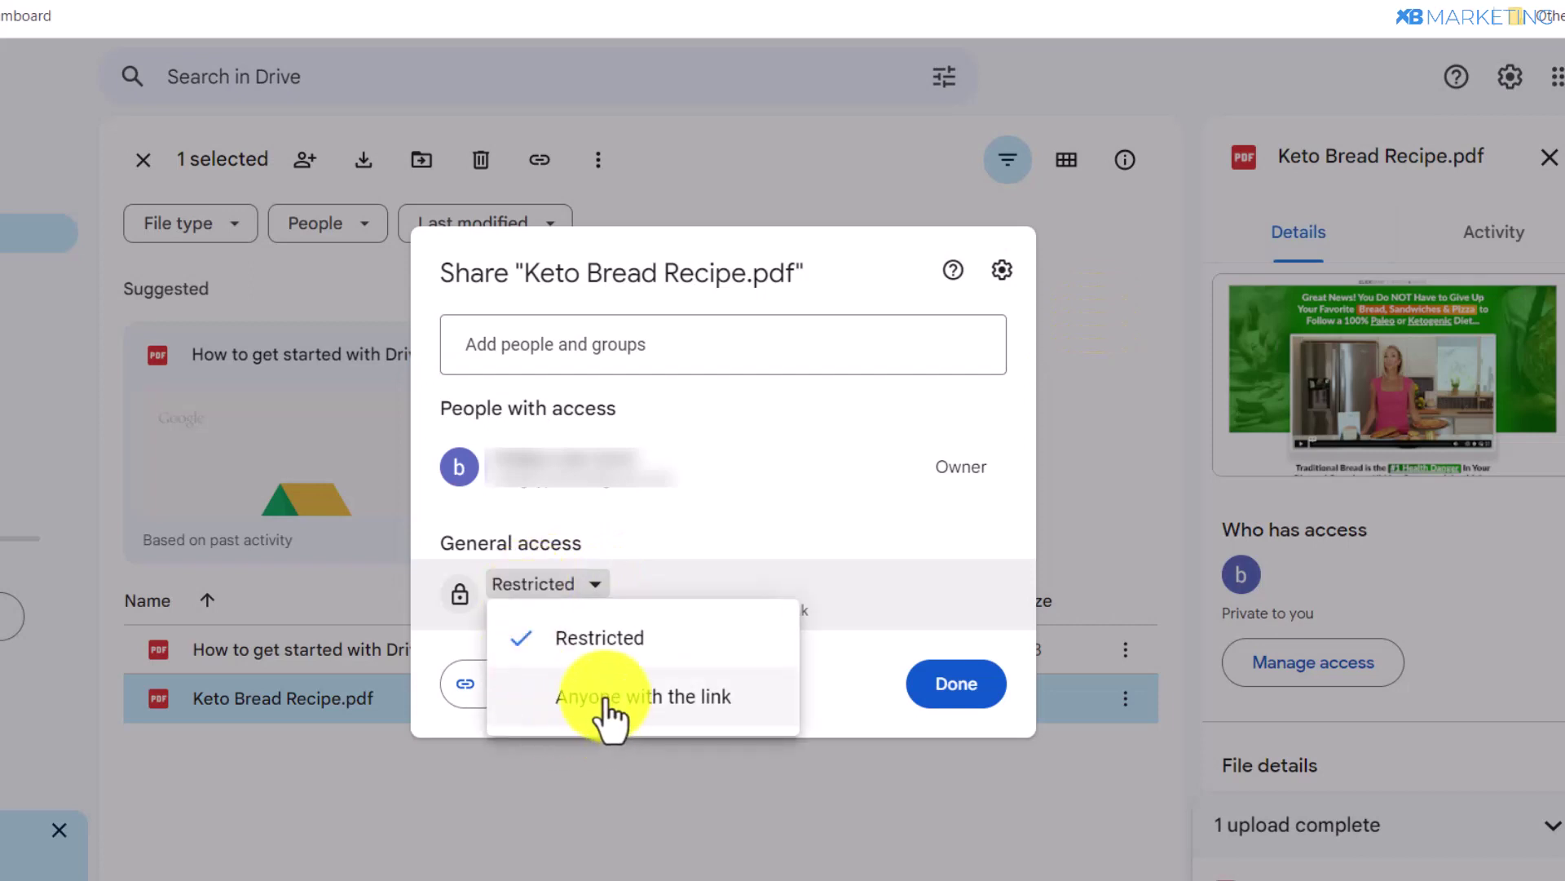
{"action": "left_click", "coordinate": [609, 700]}
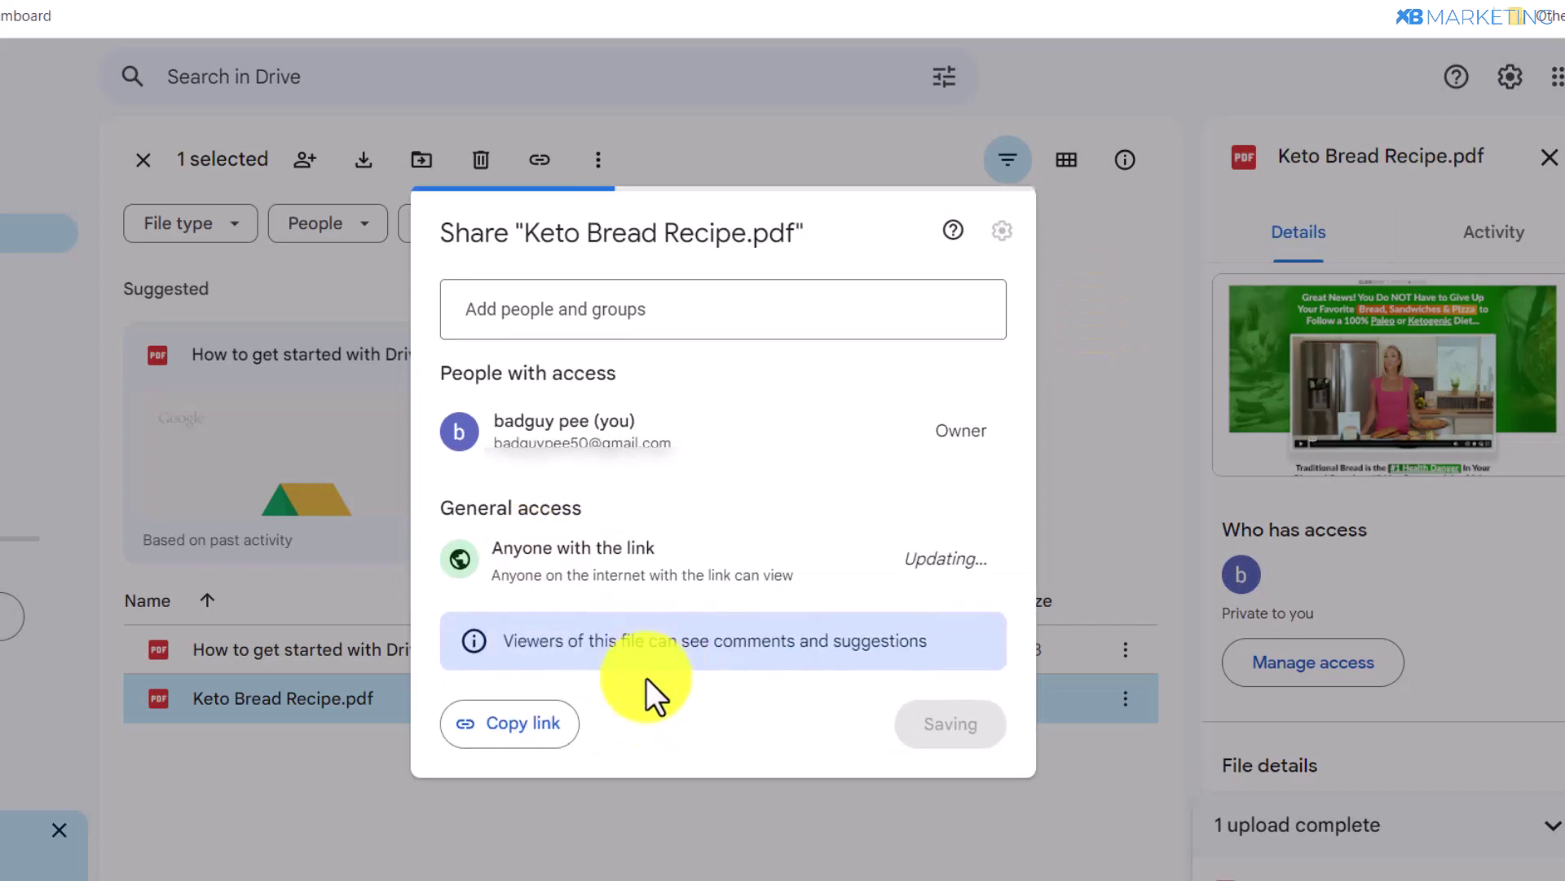
{"action": "left_click", "coordinate": [522, 728]}
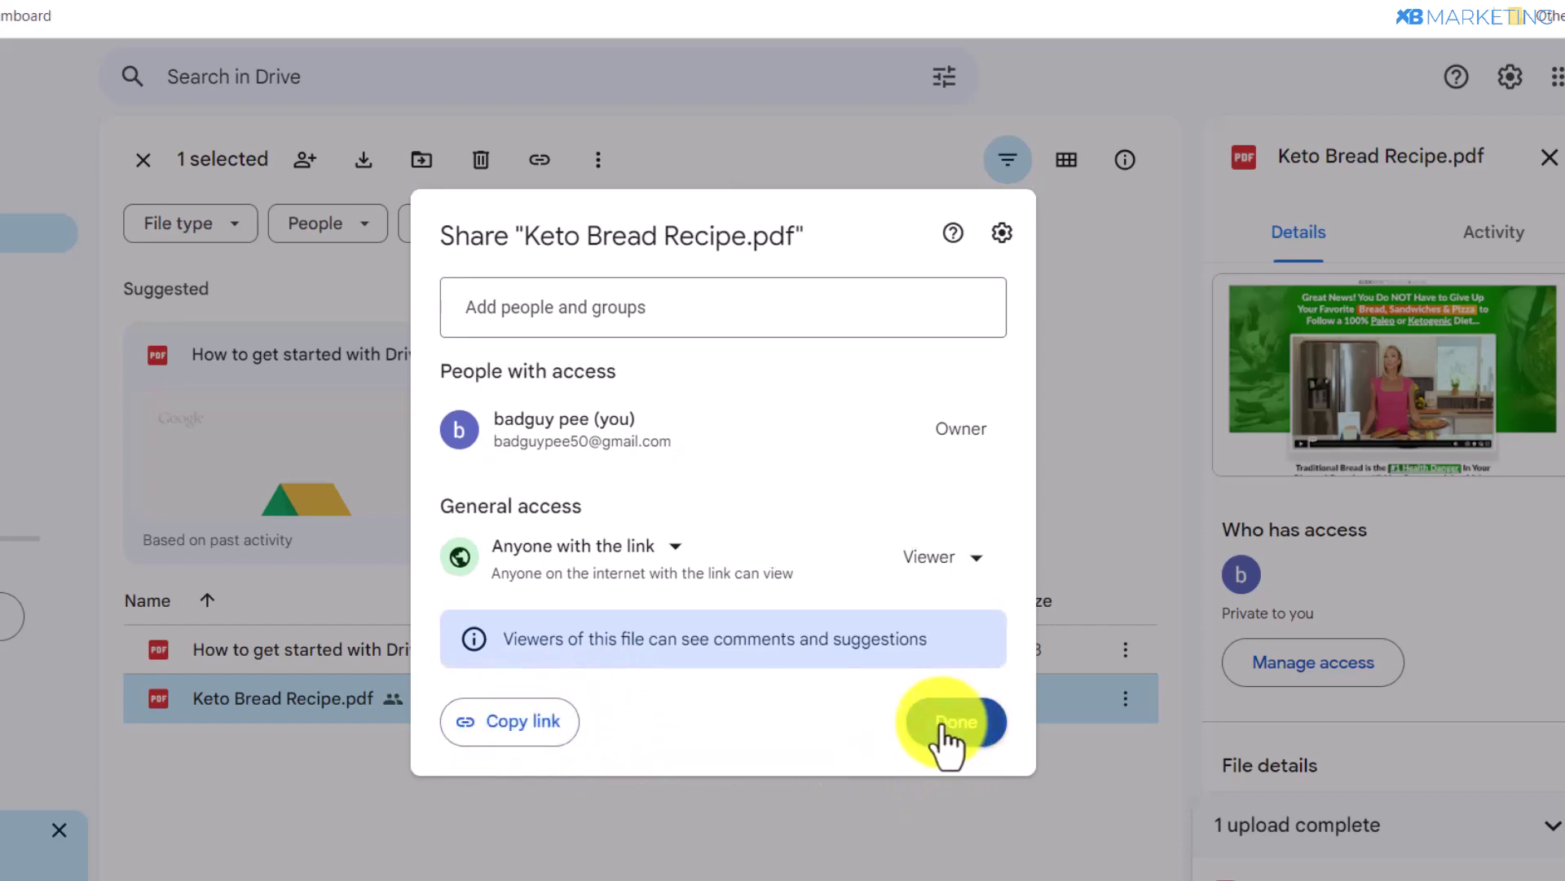
{"action": "left_click", "coordinate": [948, 733]}
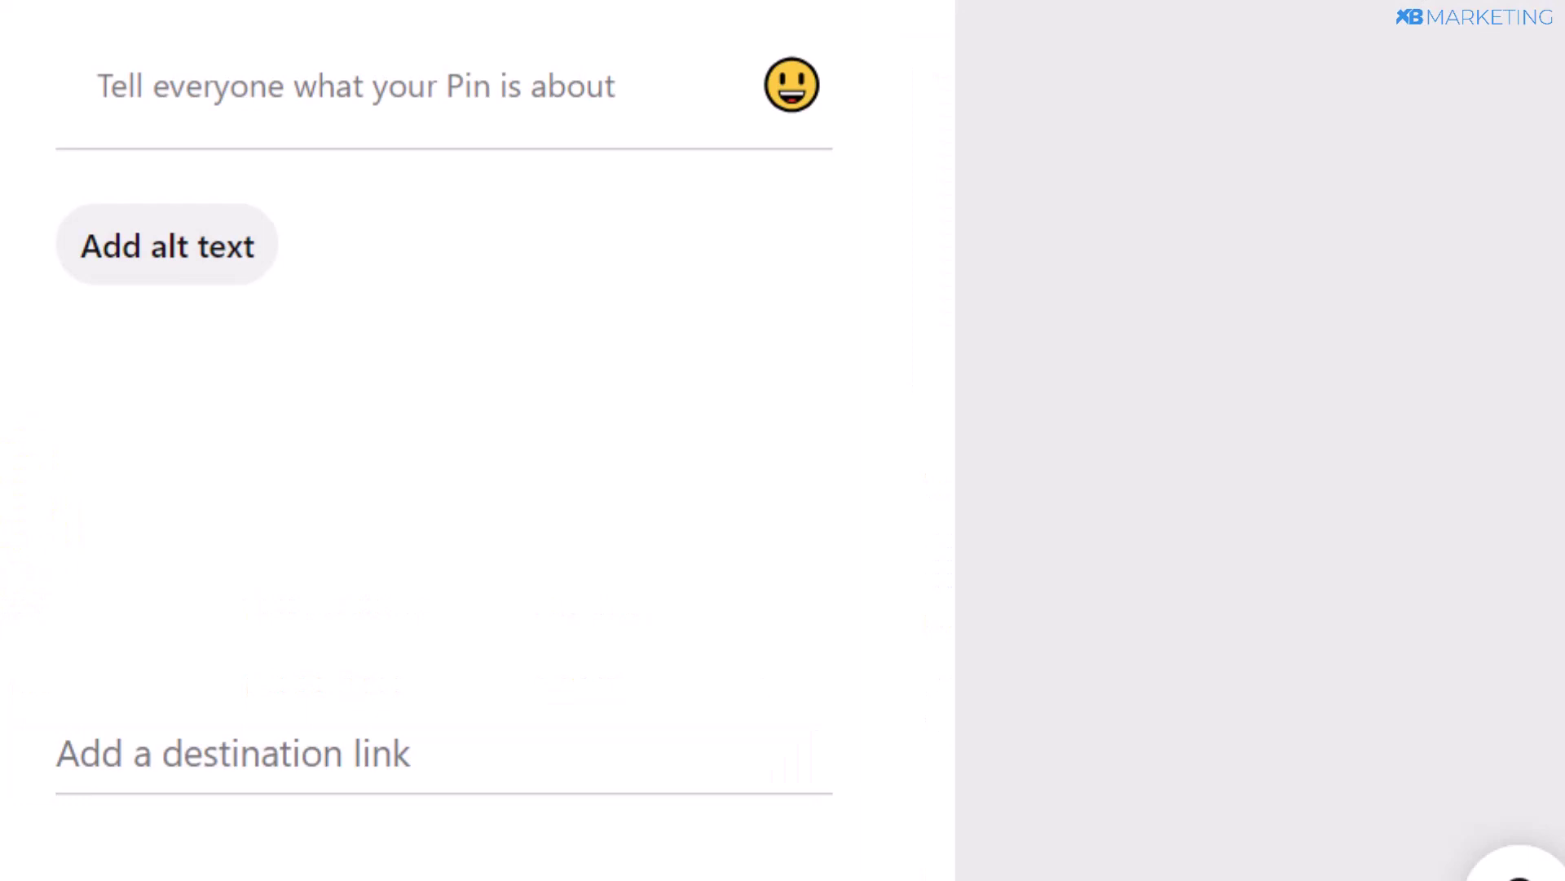
- Paste the copied Drive link for Keto Bread Recipe.pdf into the pin's destination link field
{"action": "left_click", "coordinate": [405, 738]}
{"action": "key", "text": "ctrl+v"}
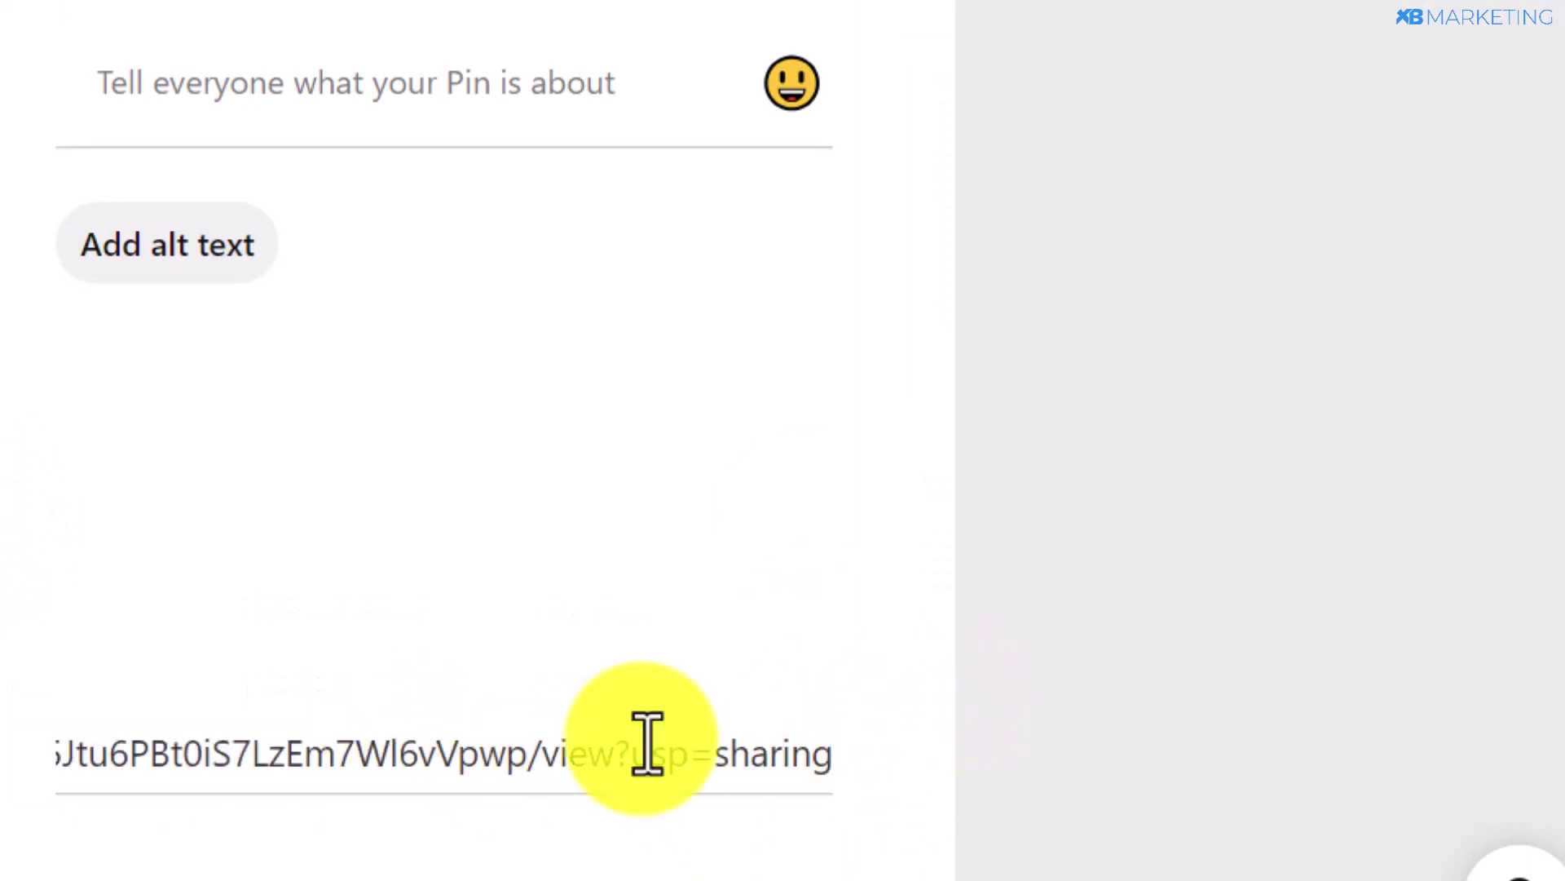
{"action": "left_click", "coordinate": [167, 748]}
{"action": "left_click", "coordinate": [302, 452]}
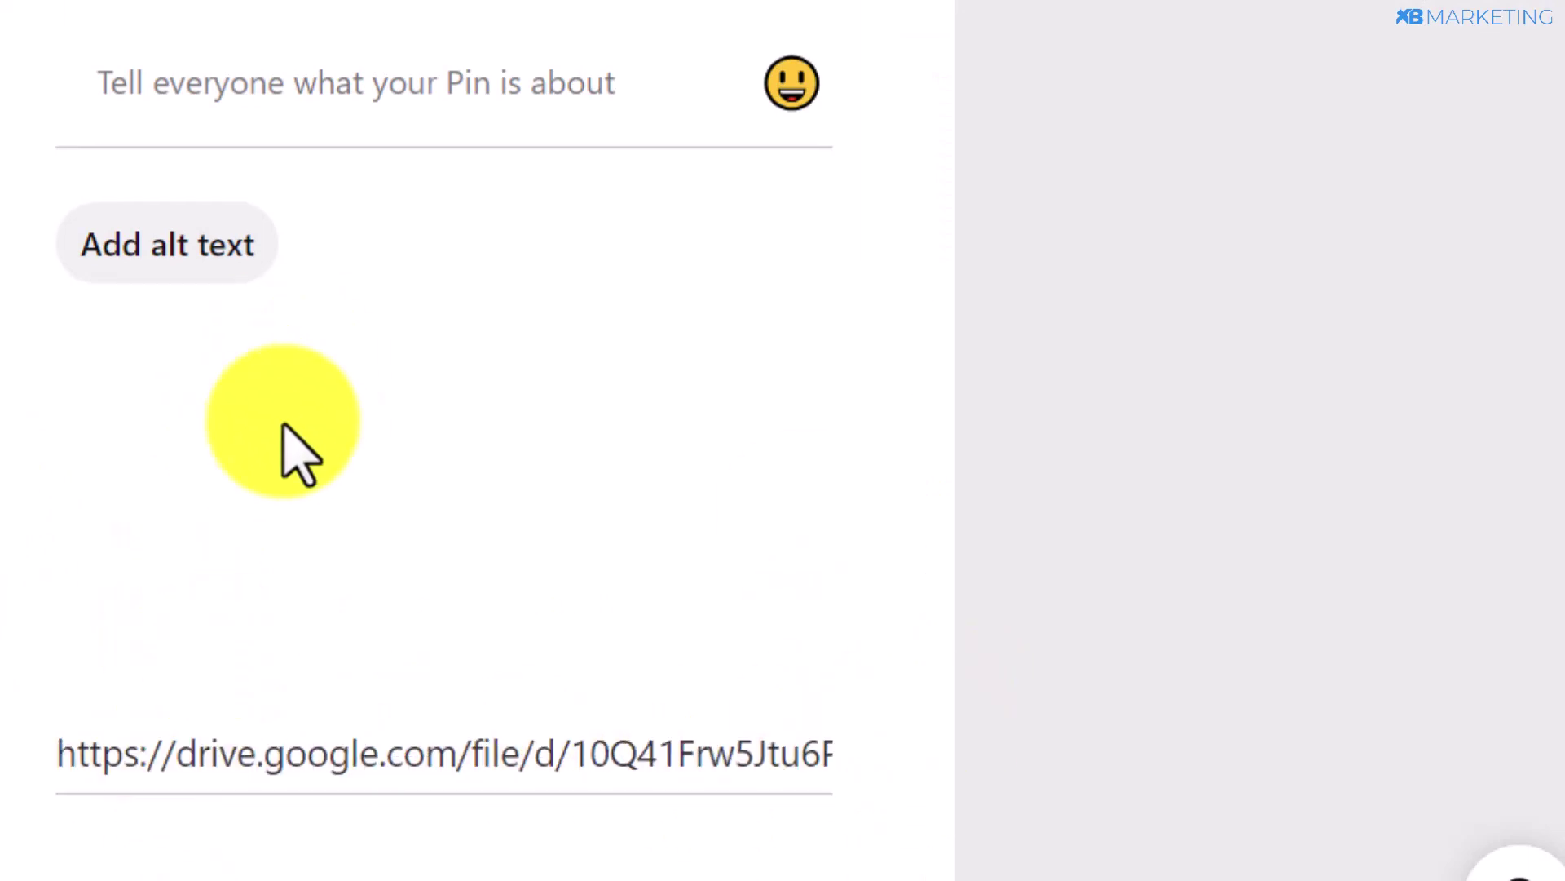
{"action": "scroll", "coordinate": [449, 852], "scroll_direction": "up", "scroll_amount": 3}
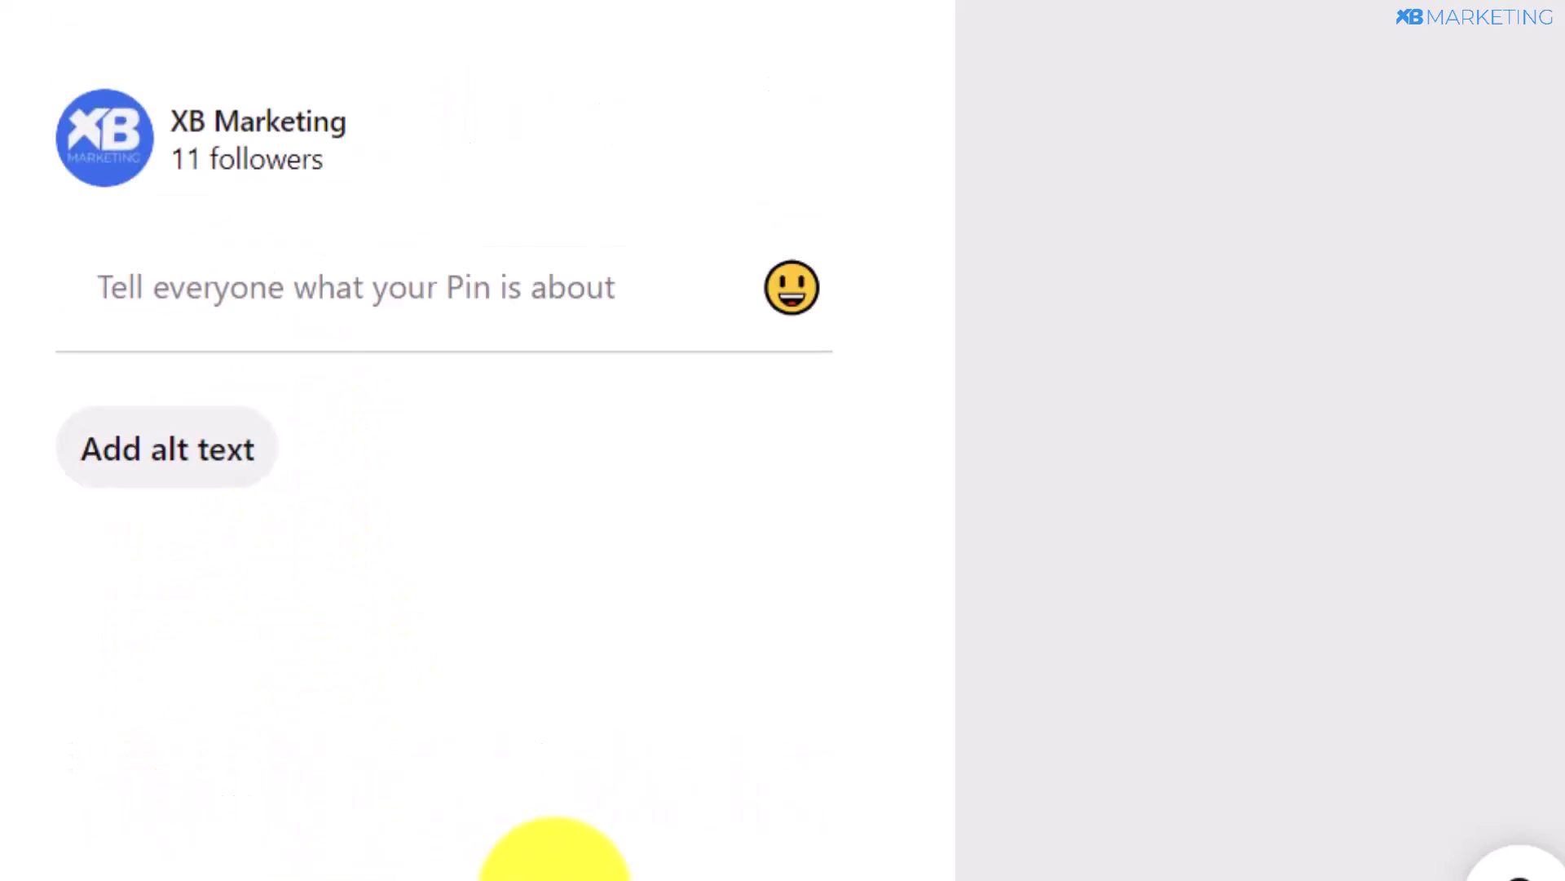
{"action": "scroll", "coordinate": [554, 856], "scroll_direction": "down", "scroll_amount": 3}
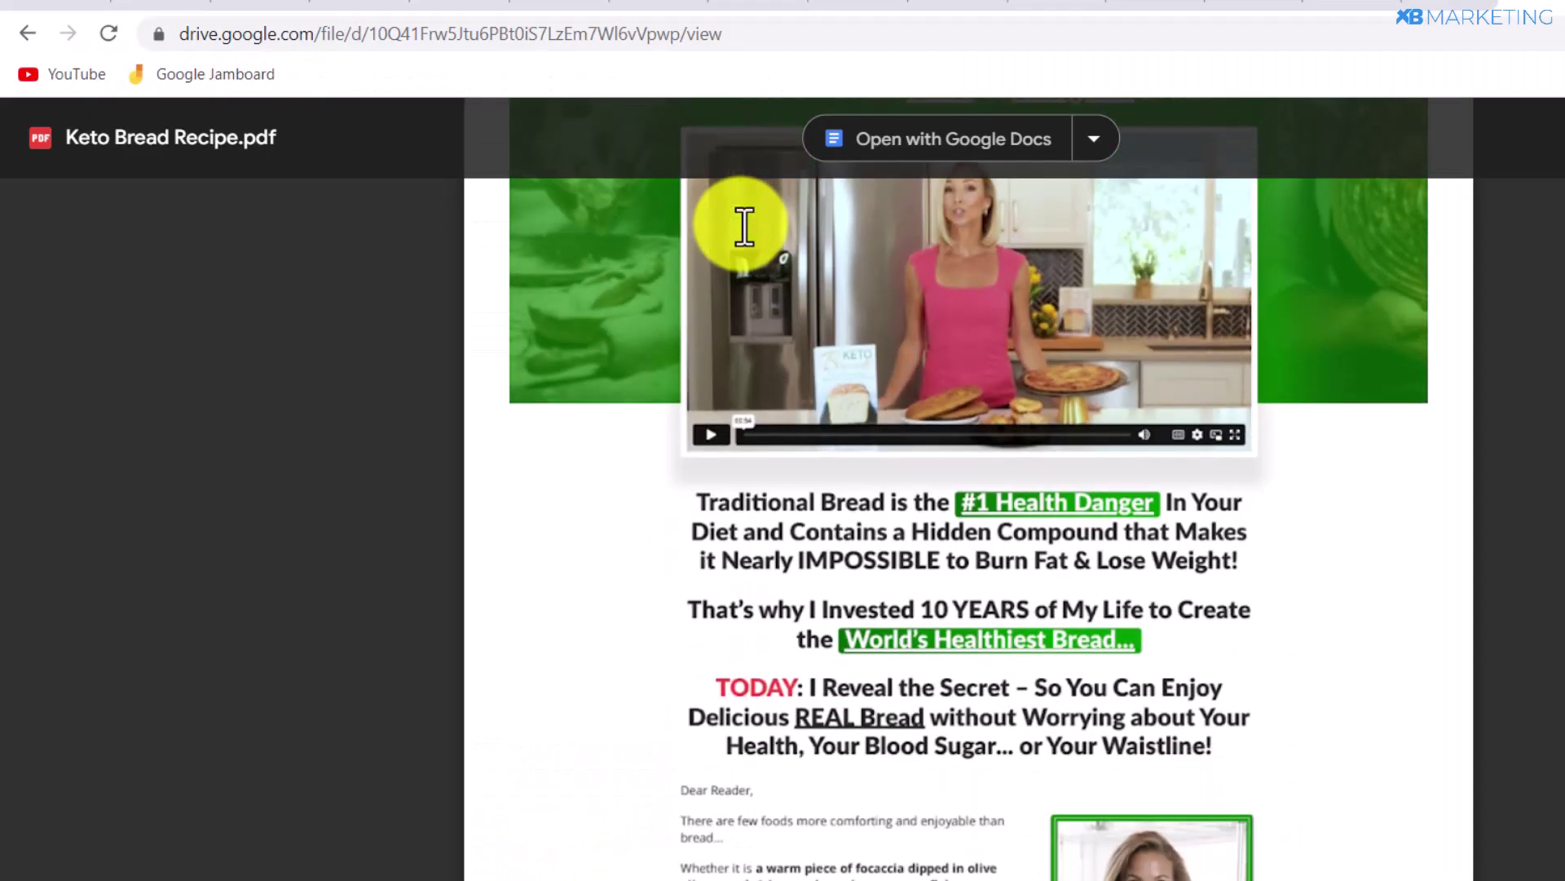
{"action": "scroll", "coordinate": [701, 171], "scroll_direction": "down", "scroll_amount": 2}
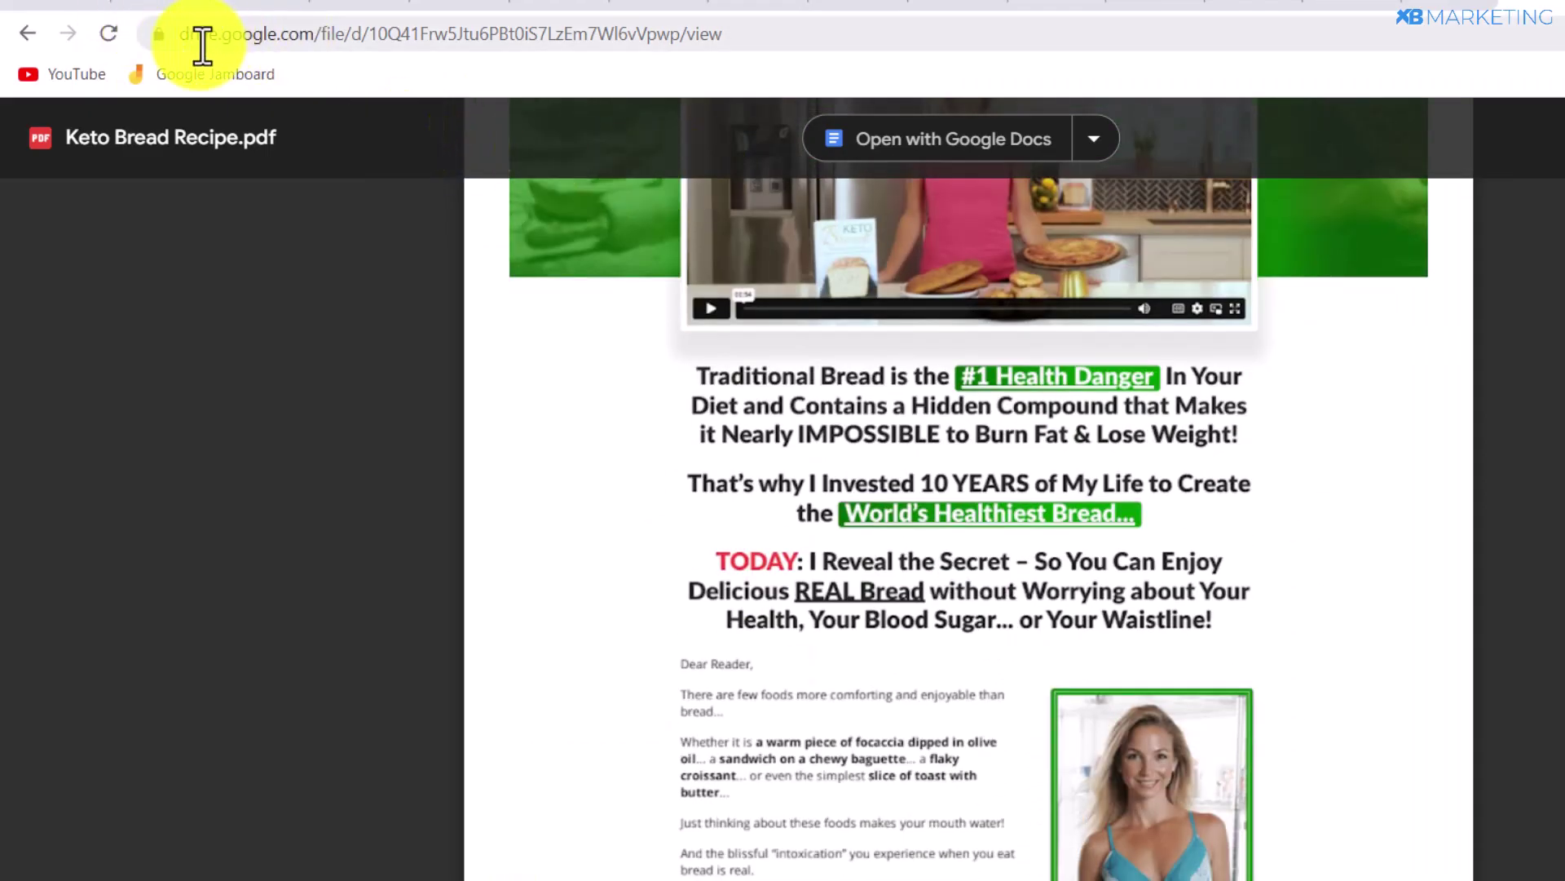
- Scroll the shared PDF to the pricing cards and add the $17 digital copy to cart
{"action": "left_click_drag", "start_coordinate": [219, 37], "coordinate": [484, 41]}
{"action": "left_click", "coordinate": [386, 243]}
{"action": "scroll", "coordinate": [1153, 517], "scroll_direction": "down", "scroll_amount": 10}
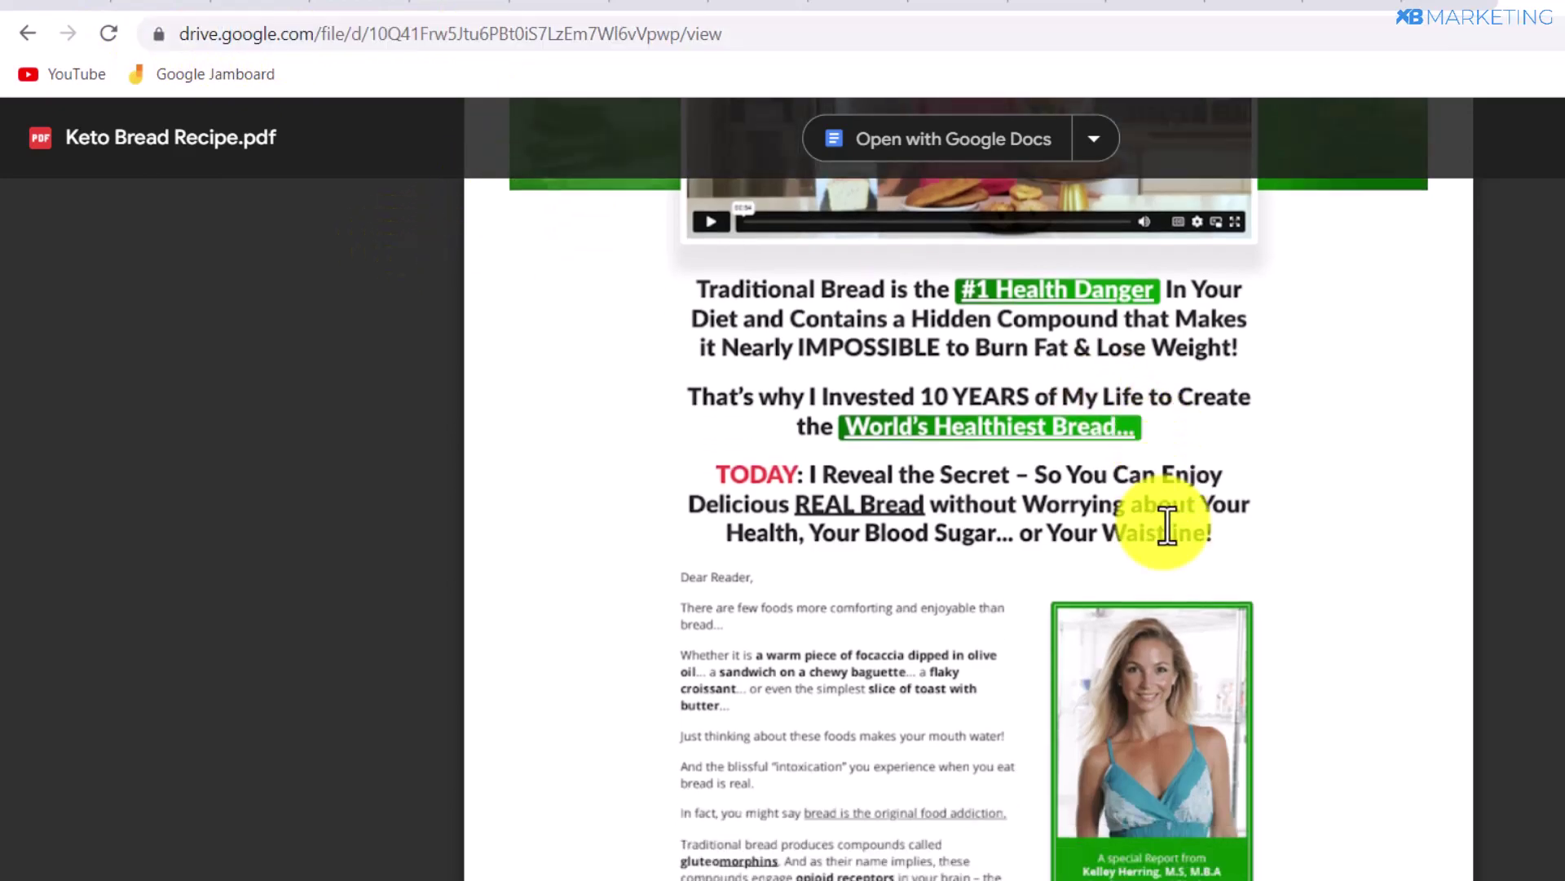
{"action": "scroll", "coordinate": [1207, 601], "scroll_direction": "down", "scroll_amount": 20}
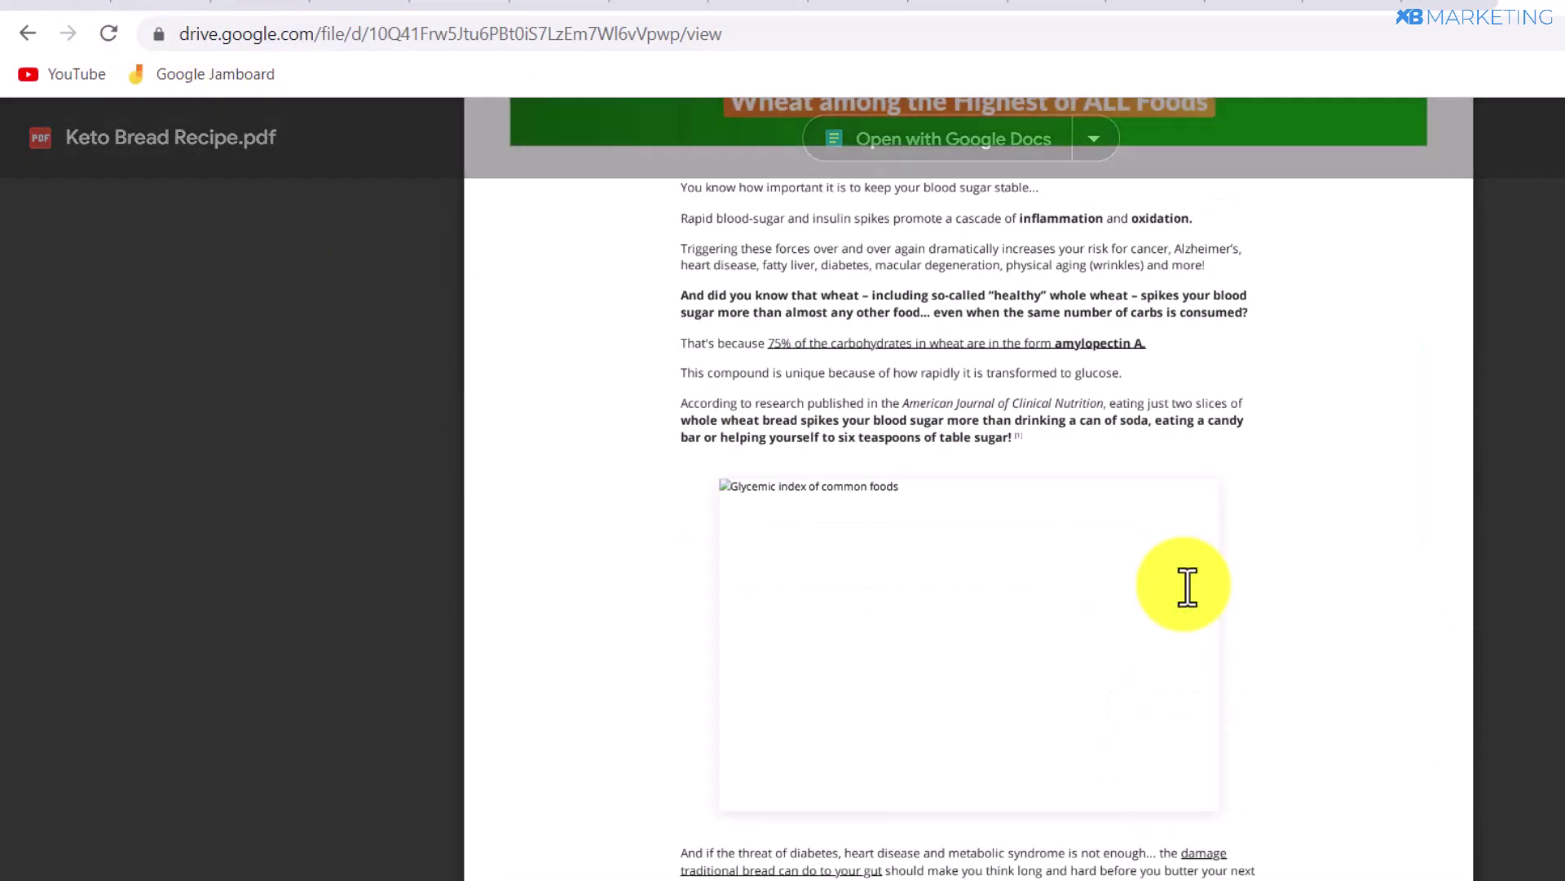
{"action": "scroll", "coordinate": [1185, 587], "scroll_direction": "down", "scroll_amount": 10}
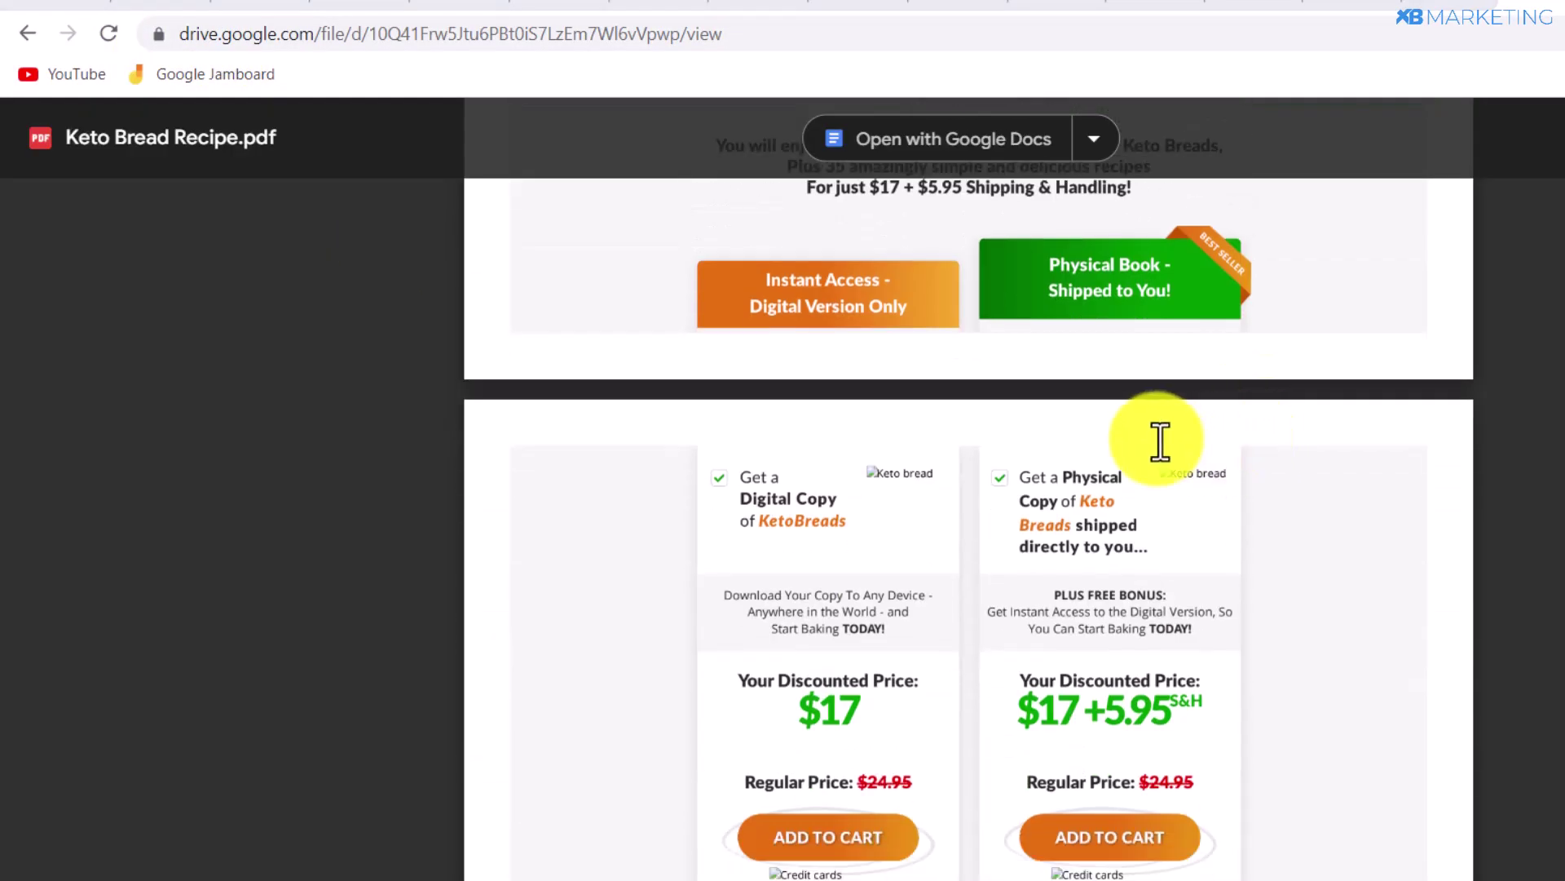
{"action": "scroll", "coordinate": [968, 597], "scroll_direction": "down", "scroll_amount": 1}
{"action": "left_click", "coordinate": [882, 705]}
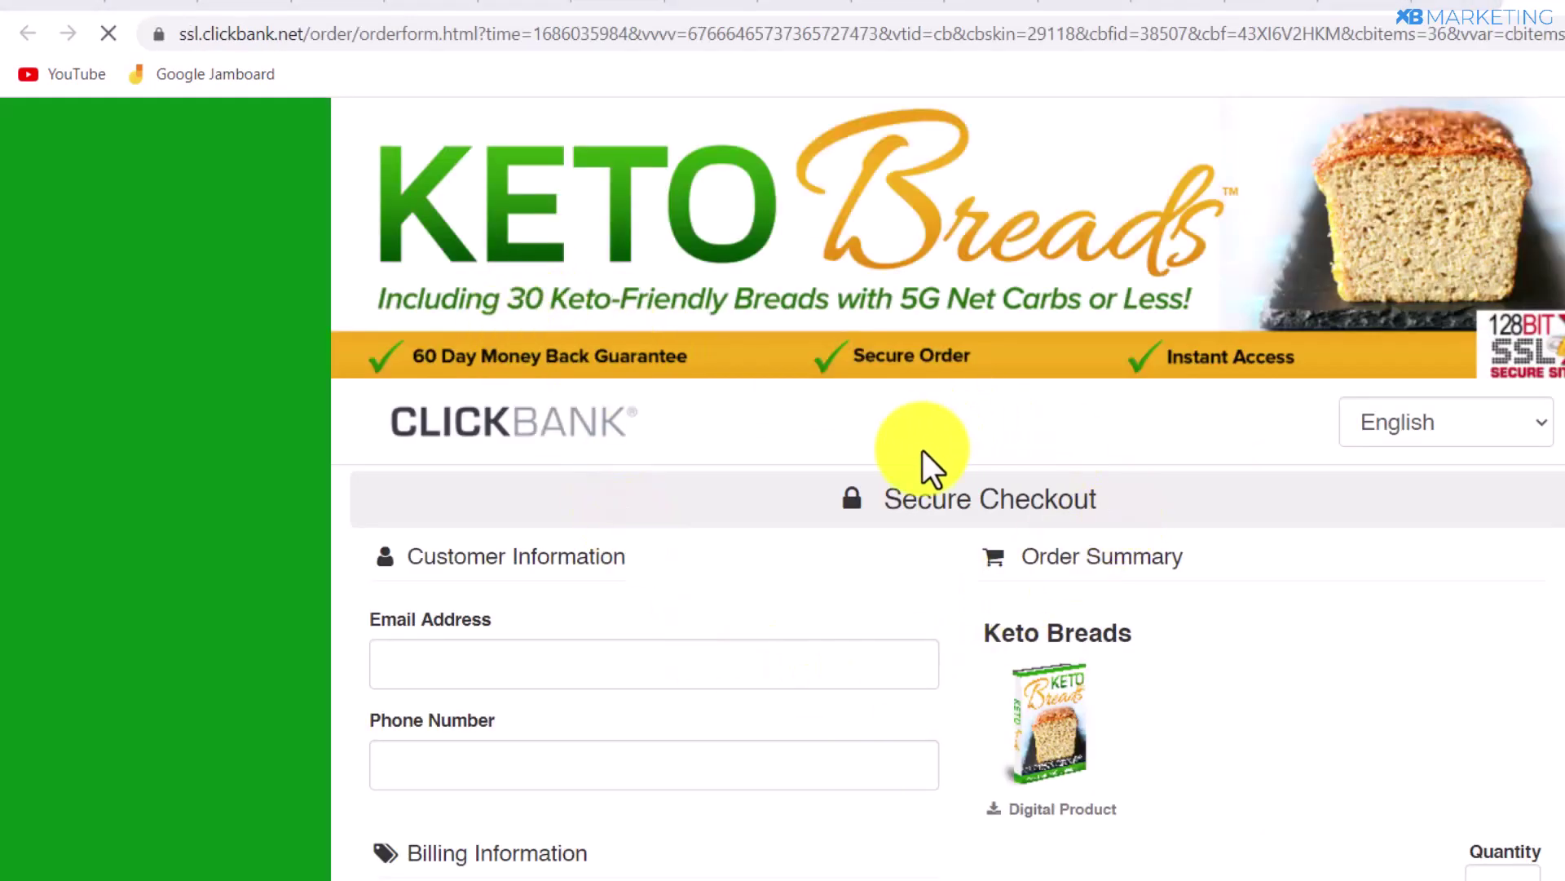
- Scroll the ClickBank checkout to the order summary: Keto Breads, quantity 1, $17.00 total
{"action": "scroll", "coordinate": [921, 455], "scroll_direction": "down", "scroll_amount": 4}
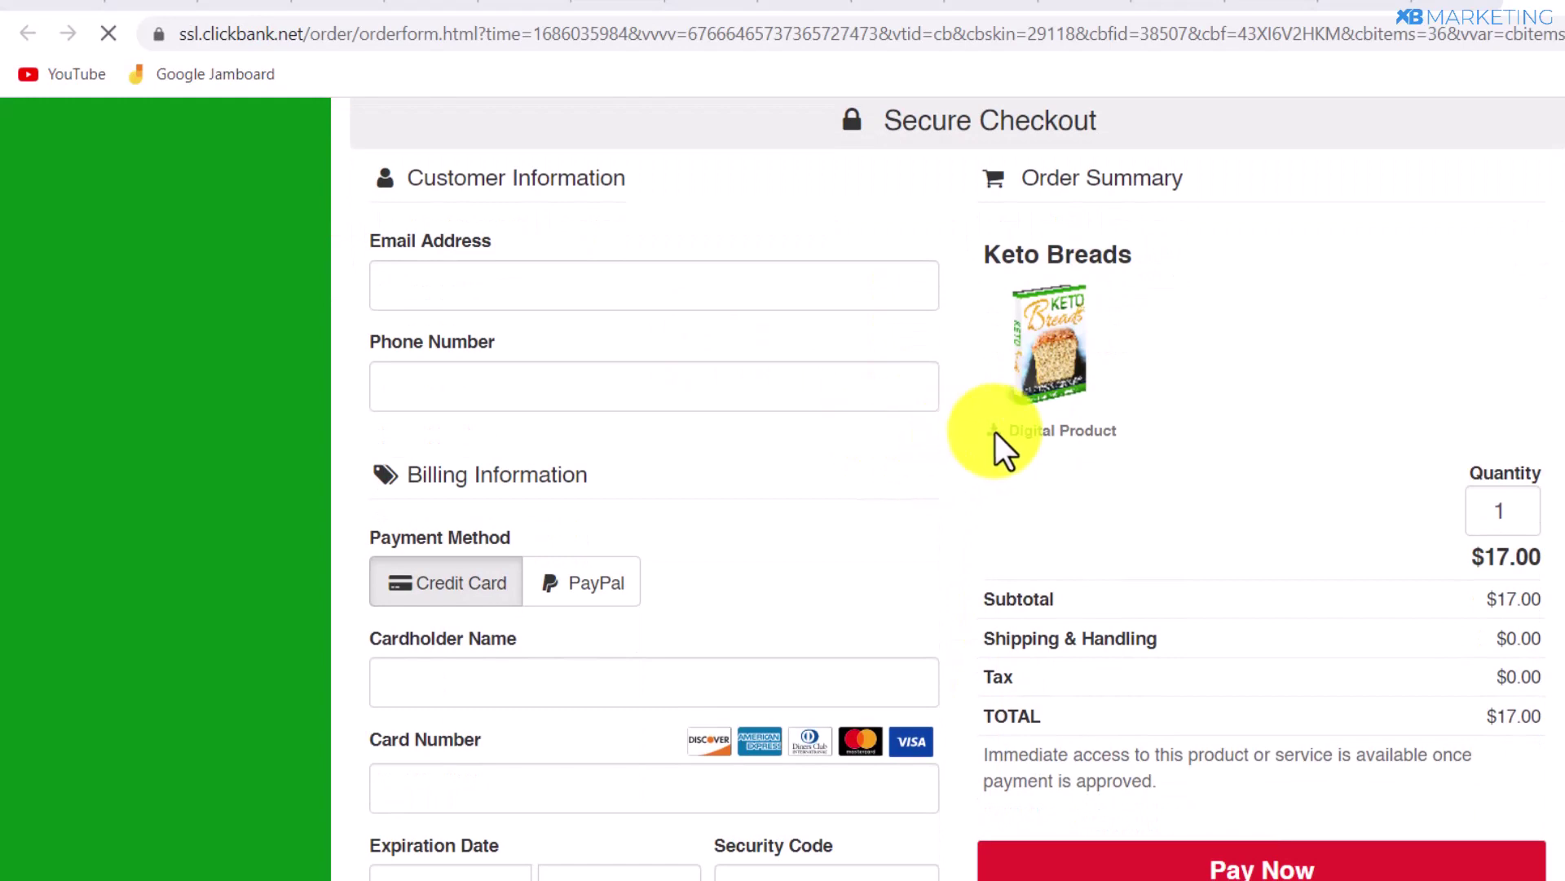
{"action": "scroll", "coordinate": [1048, 763], "scroll_direction": "down", "scroll_amount": 4}
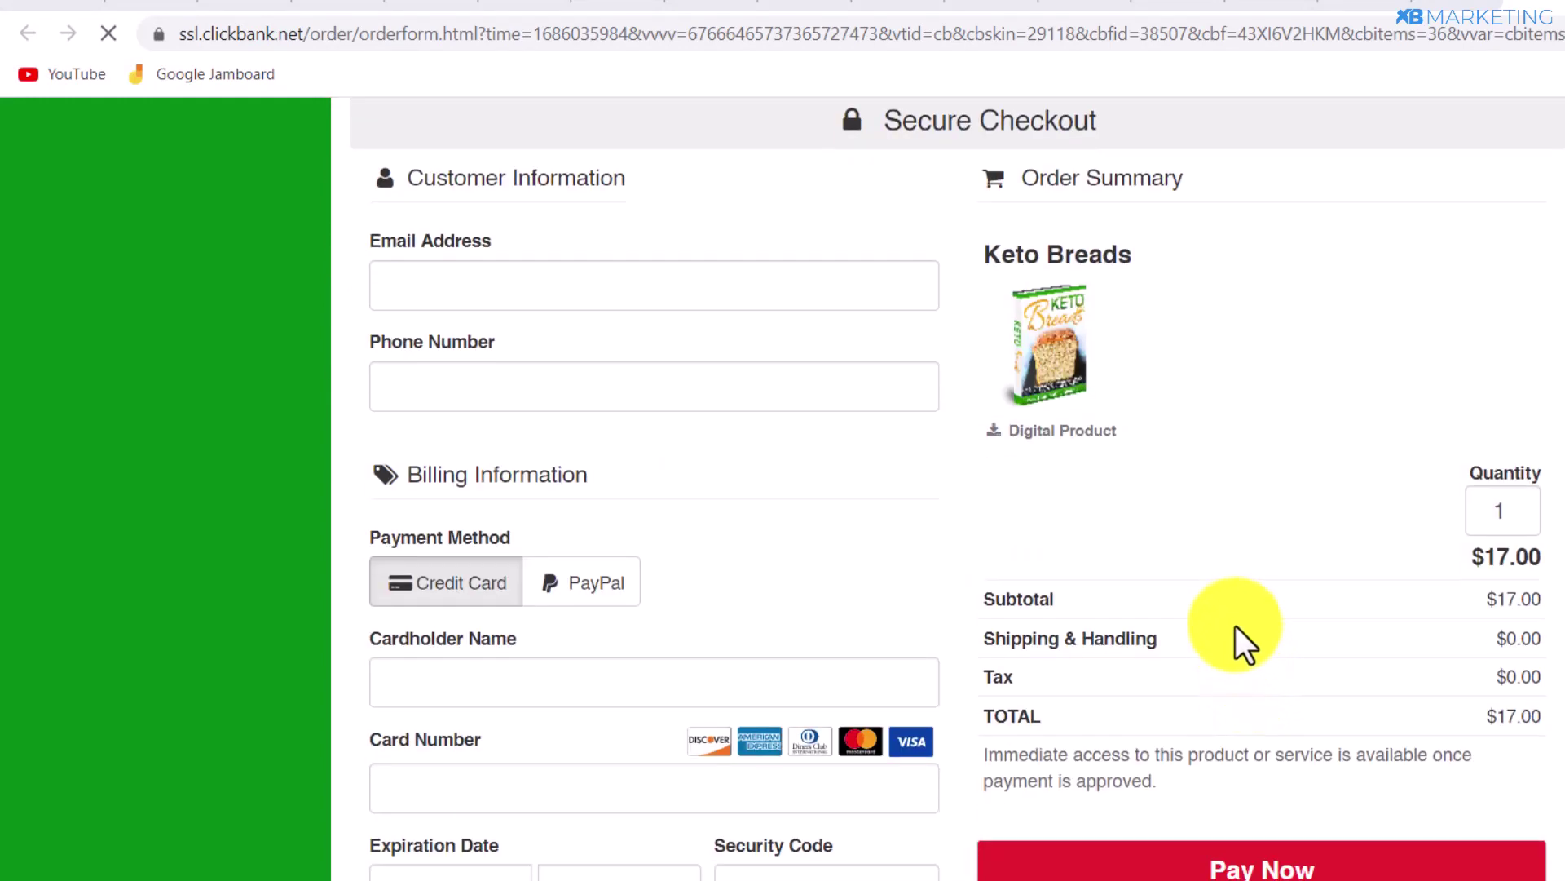